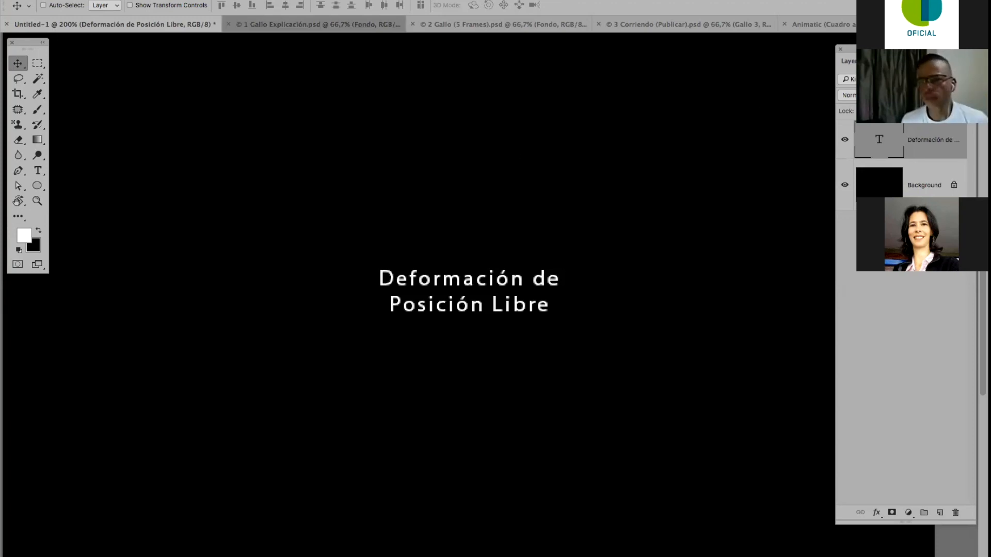
# Switch to the 1 Gallo Explicación.psd document, use full-screen display, and reposition the Layers panel.
pyautogui.hotkey('ctrl', 'Tab')
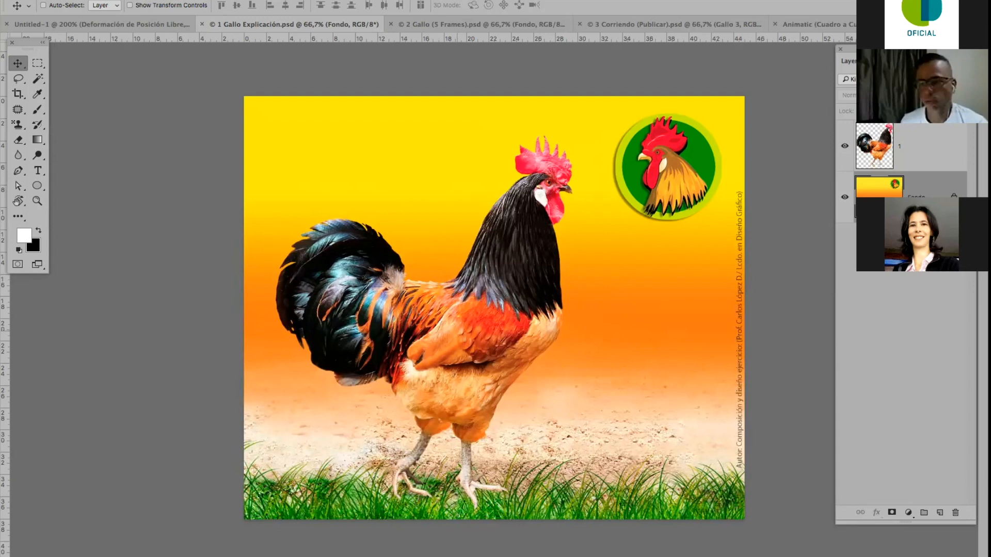
pyautogui.press('f')
pyautogui.moveTo(909, 49); pyautogui.dragTo(859, 40)
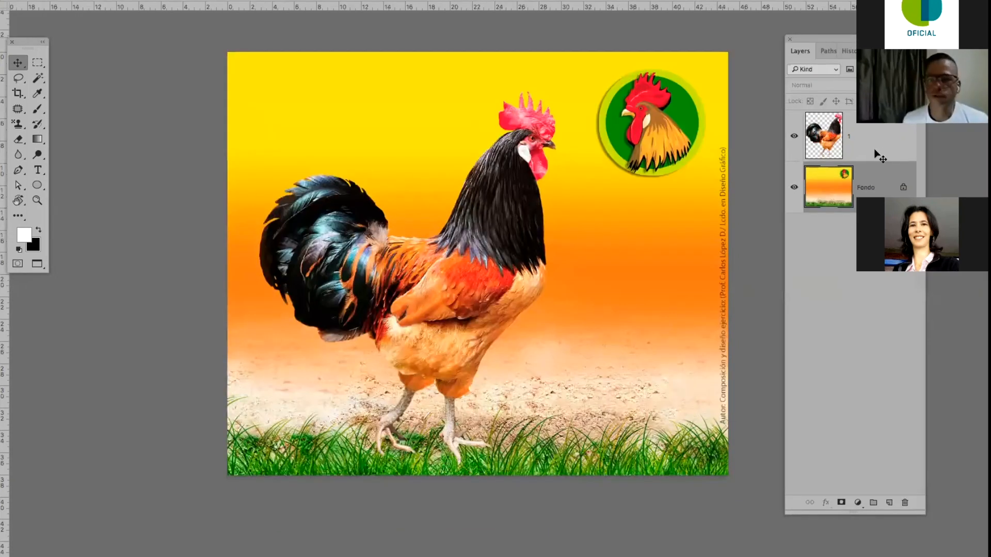
# Toggle the visibility of layer 1 and the Fondo layer to examine the rooster and the background separately.
pyautogui.click(795, 140)
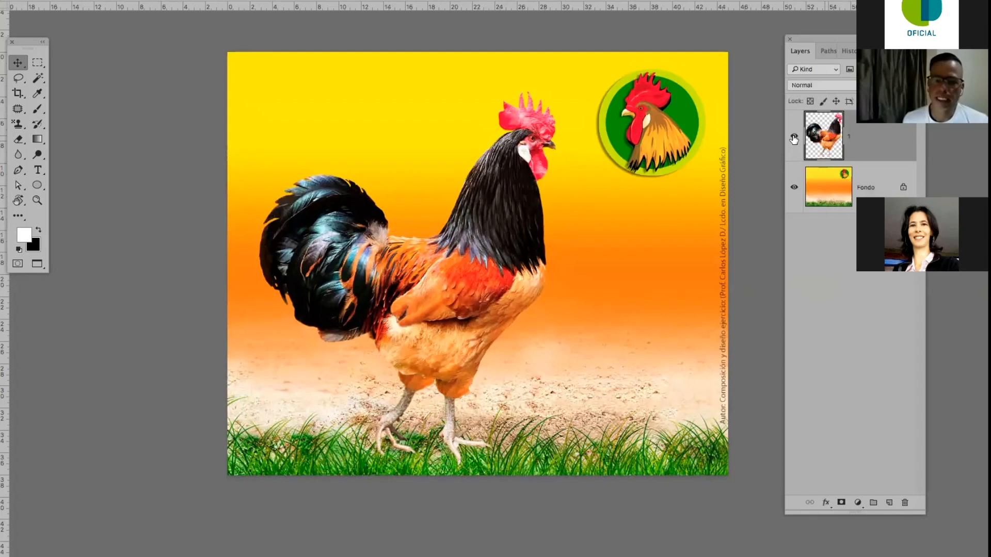
pyautogui.click(793, 137)
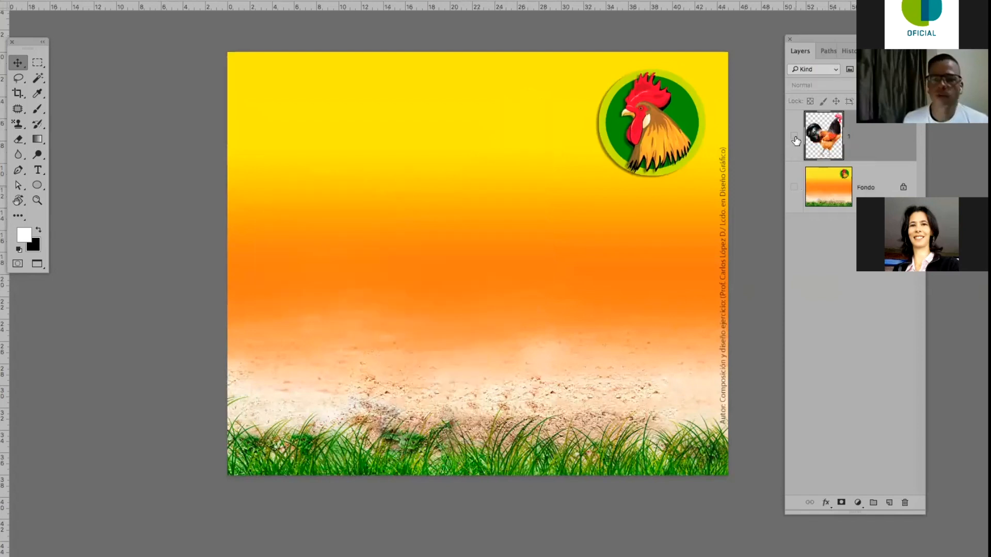
pyautogui.click(794, 187)
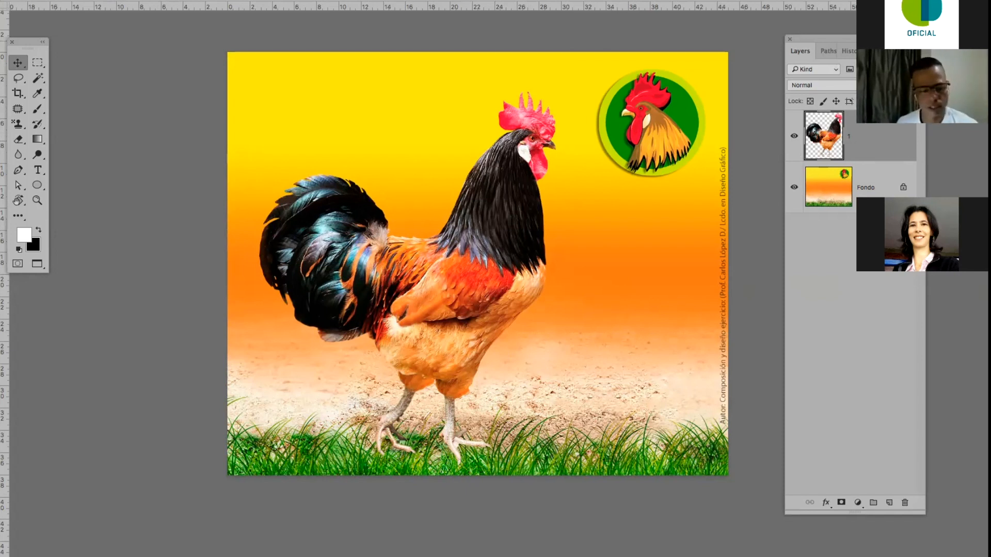
pyautogui.moveTo(877, 39); pyautogui.dragTo(881, 42)
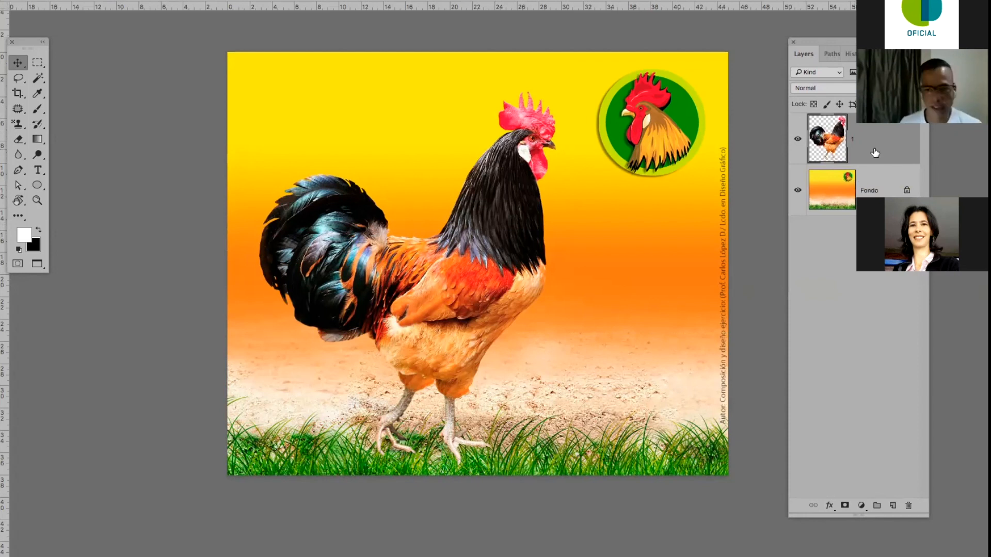
pyautogui.click(797, 140)
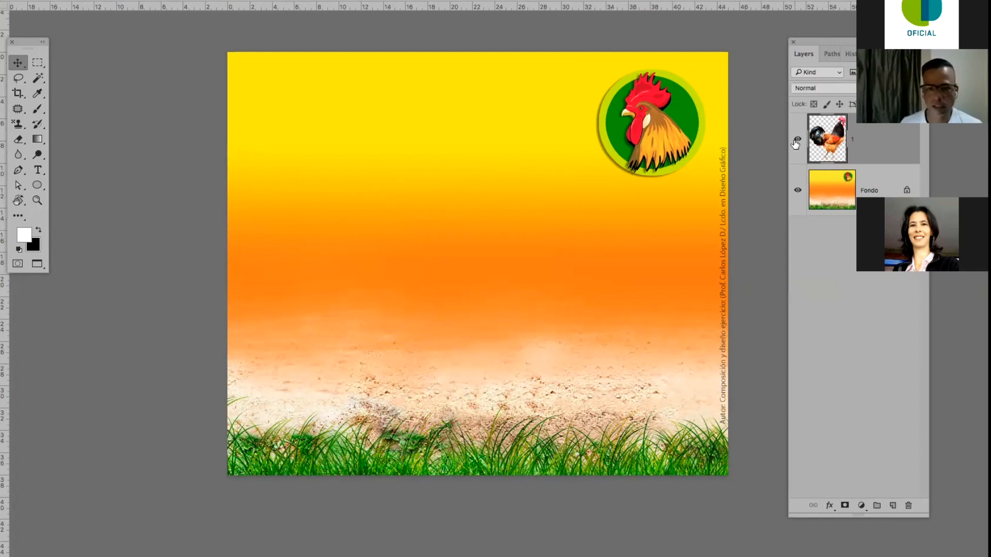
pyautogui.click(796, 139)
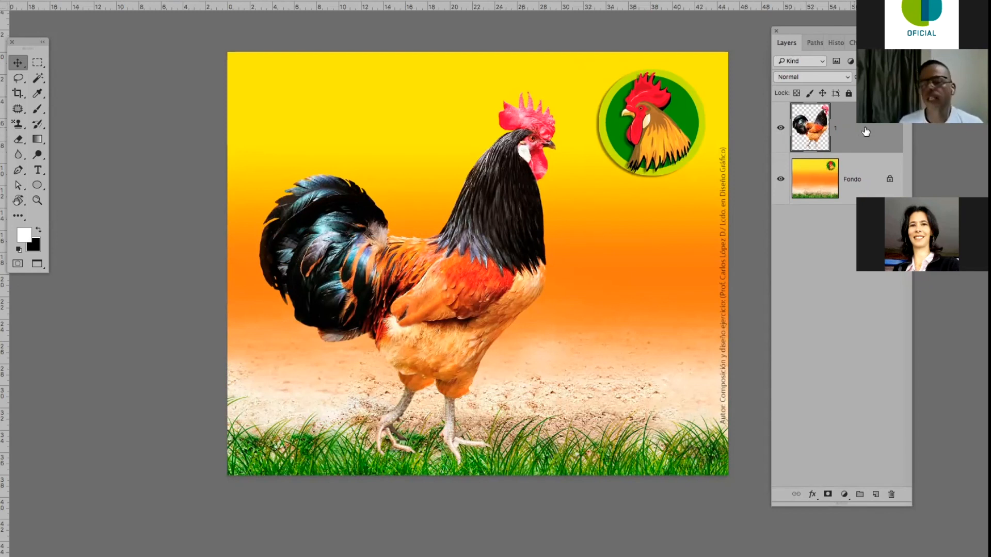
# Convert the rooster layer 1 to a Smart Object.
pyautogui.moveTo(838, 29); pyautogui.dragTo(784, 27)
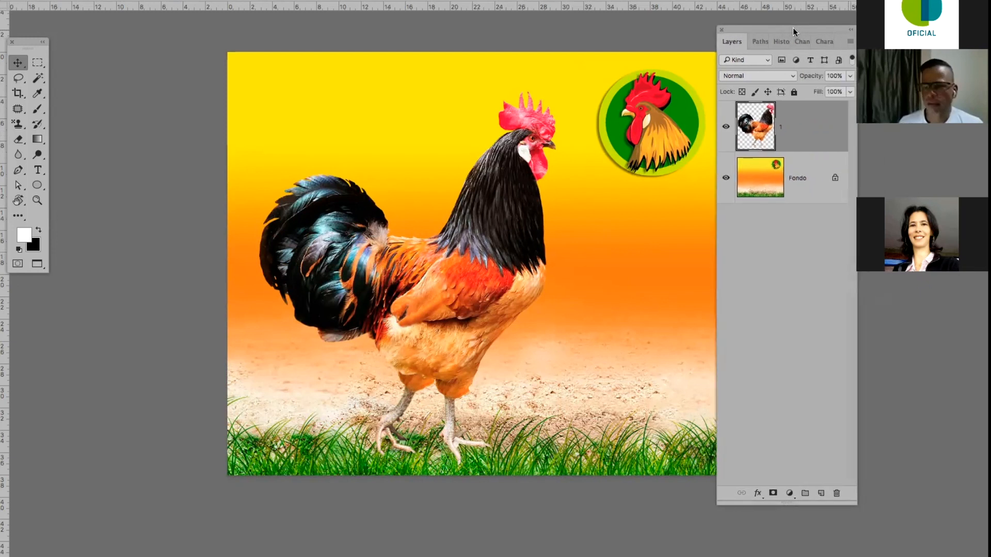
pyautogui.rightClick(801, 128)
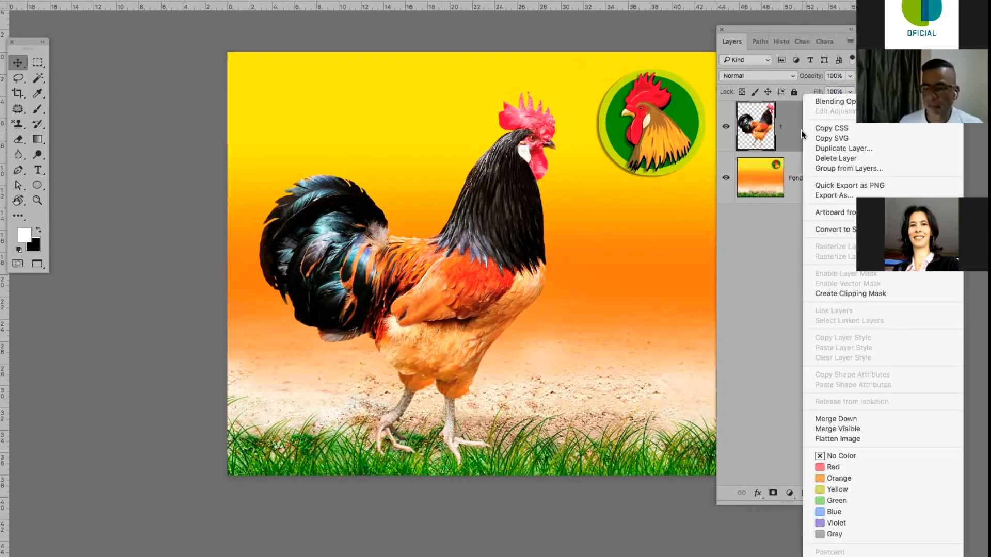
pyautogui.click(842, 231)
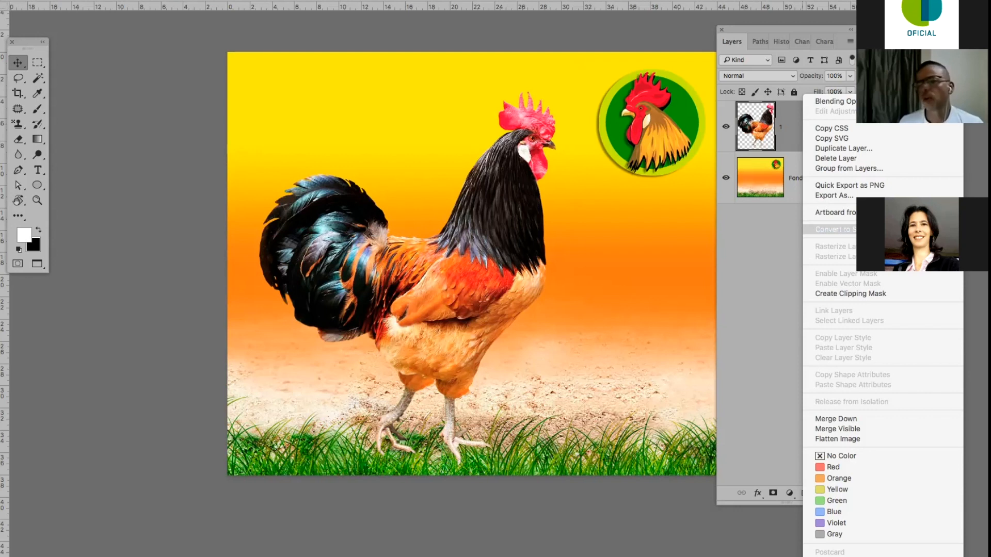
pyautogui.click(836, 229)
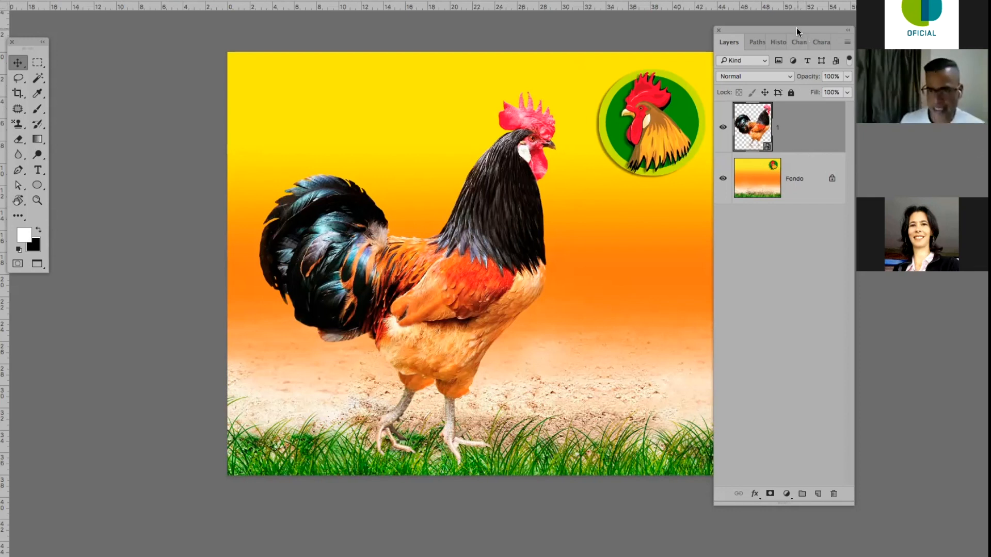
# Start Puppet Warp on the rooster layer, adjust the mesh expansion to follow its outline closely, and hide the mesh.
pyautogui.moveTo(815, 30); pyautogui.dragTo(850, 30)
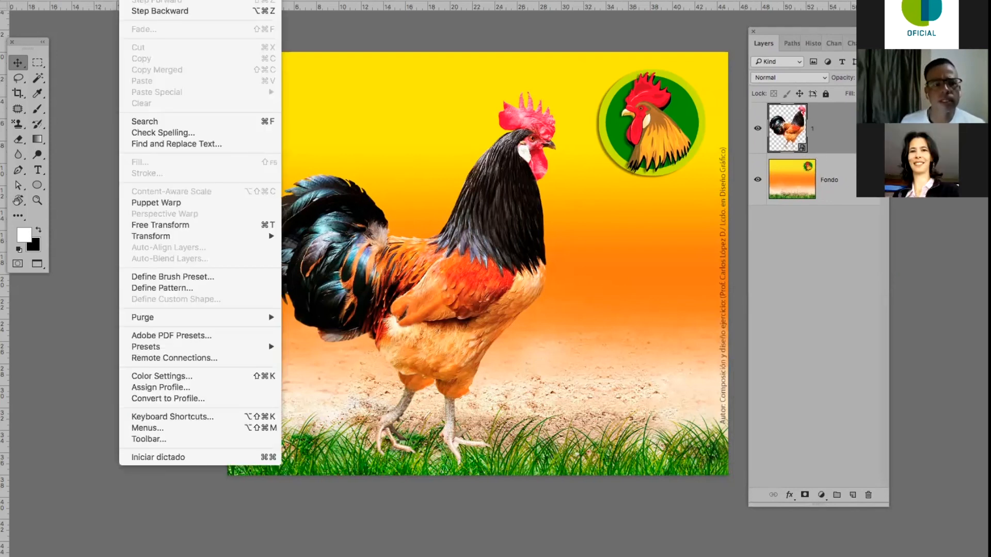
pyautogui.click(191, 203)
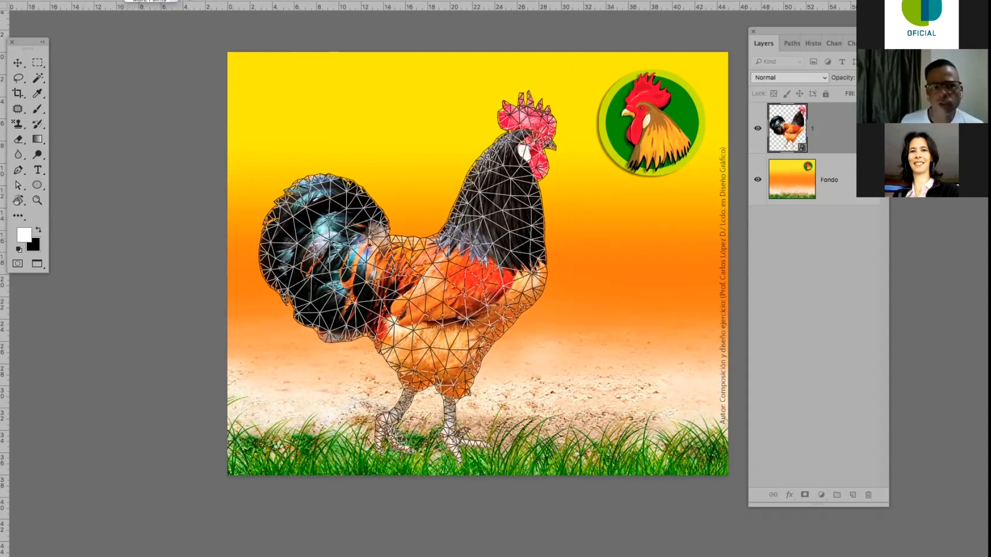
pyautogui.click(246, 1)
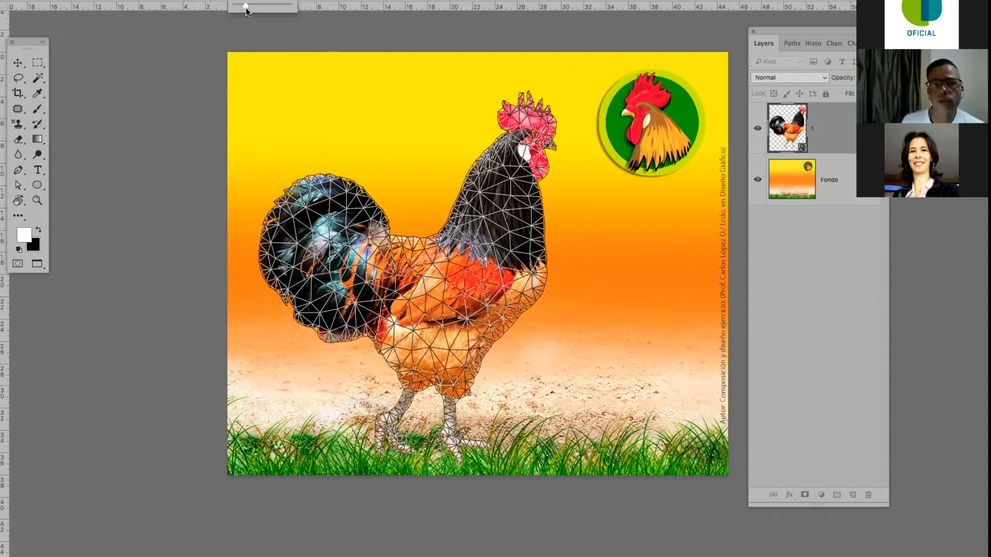
pyautogui.moveTo(247, 5); pyautogui.dragTo(269, 6)
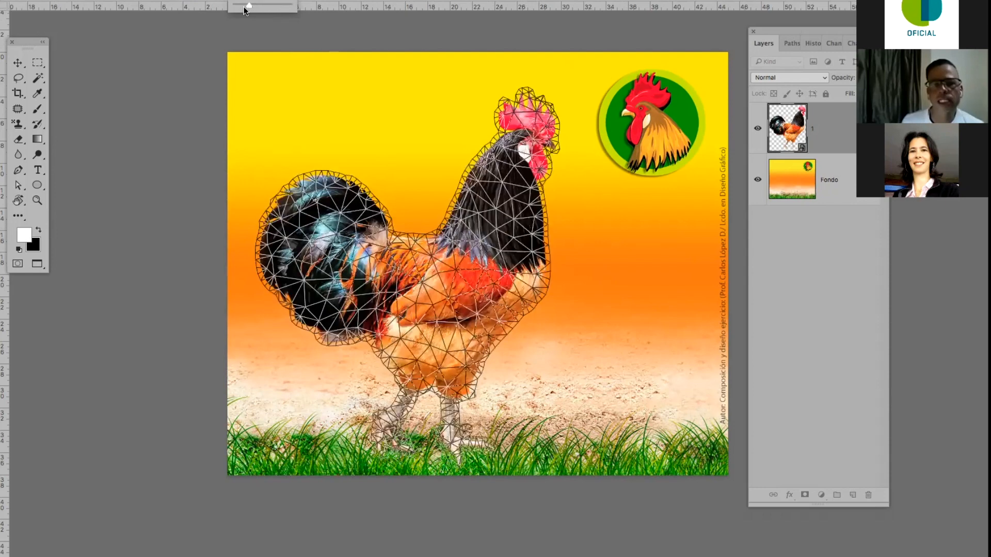
pyautogui.hotkey('shift', 'Up')
pyautogui.click(244, 7)
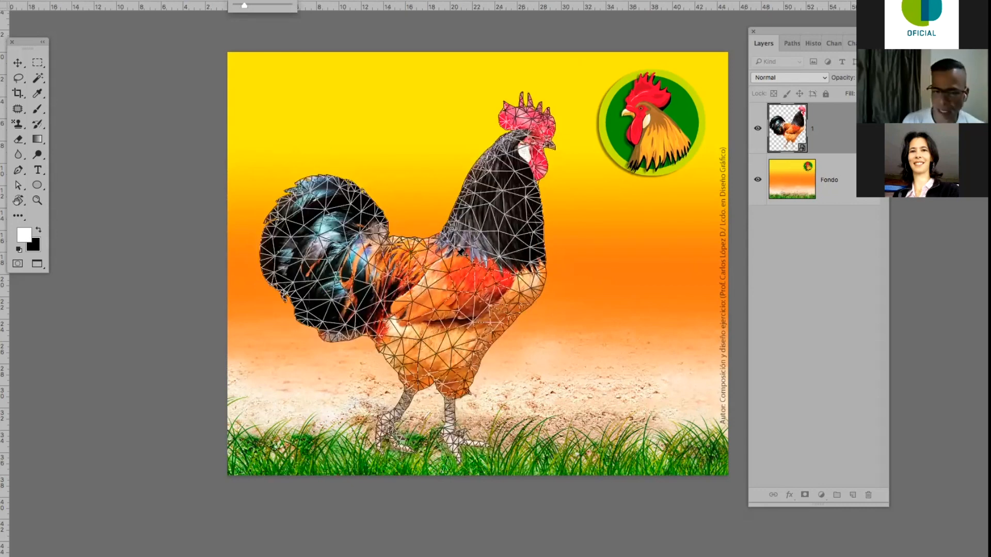
pyautogui.click(485, 204)
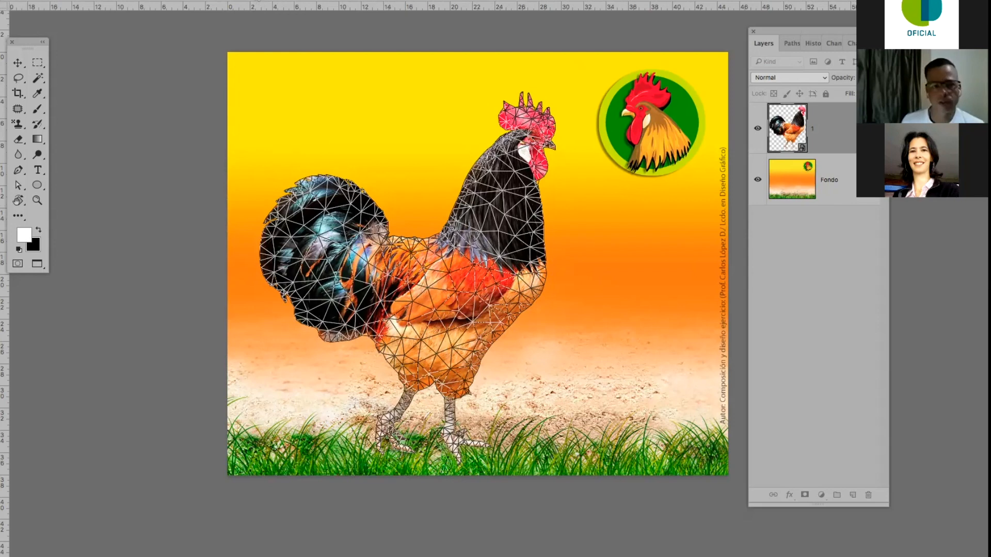
pyautogui.click(257, 1)
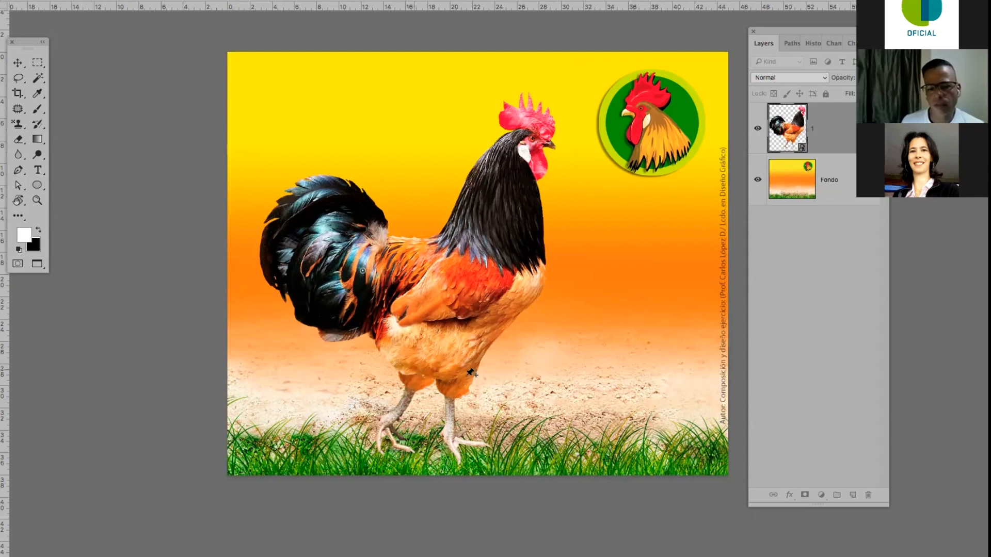
# Try displacing the rooster with a Puppet Warp pin on its tail and tilting its body with a second pin, and undo it.
pyautogui.click(413, 377)
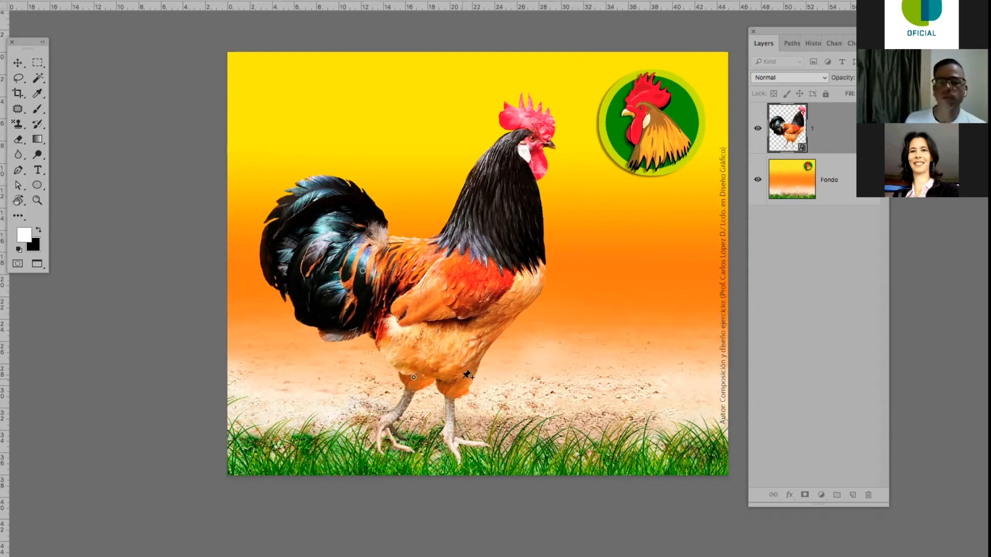
pyautogui.click(363, 271)
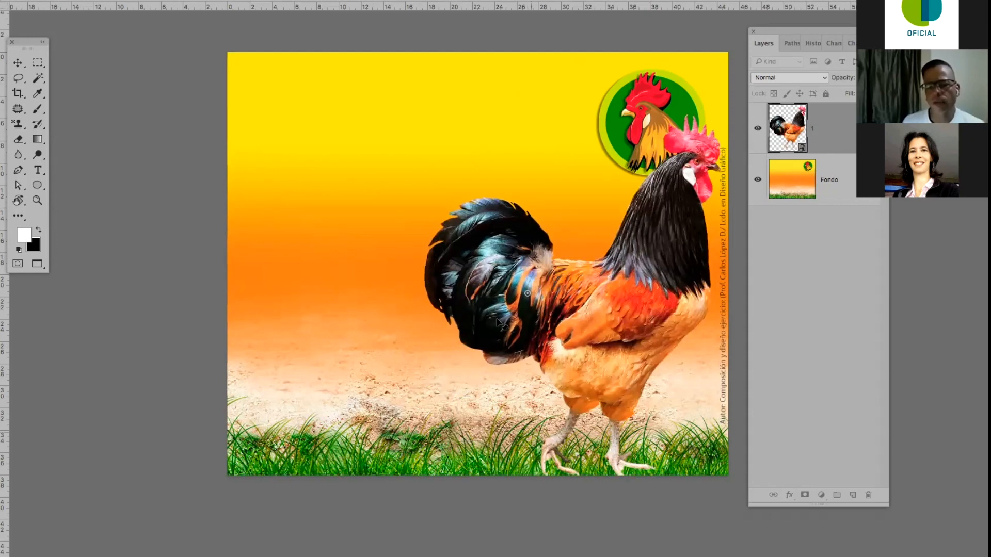
pyautogui.moveTo(496, 319); pyautogui.dragTo(499, 279)
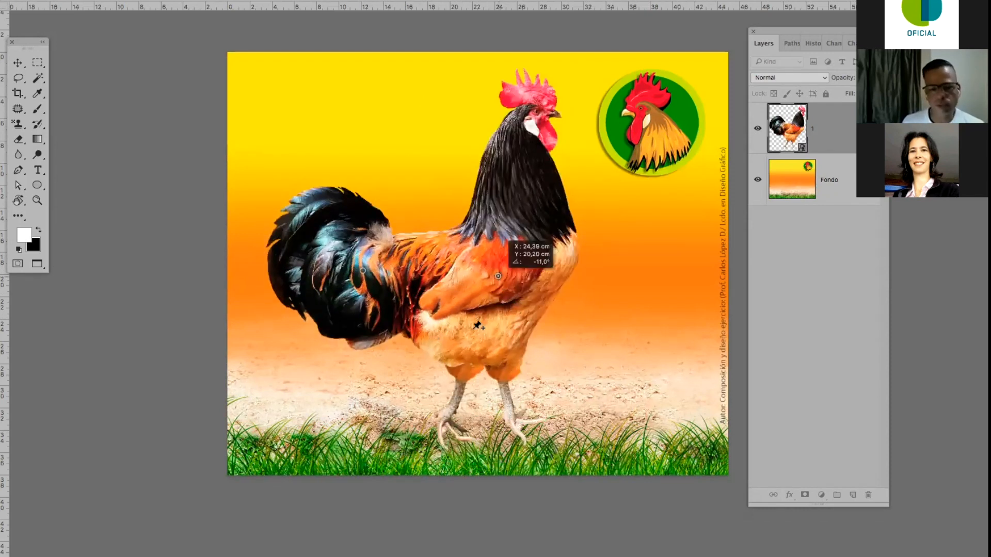
pyautogui.press('super+z')
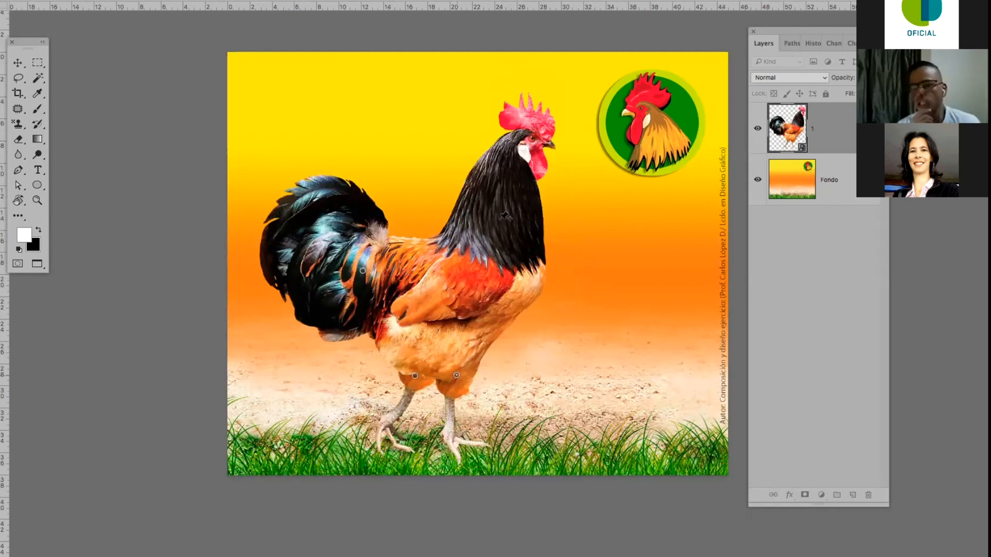
# Pin the rooster's neck, pull that pin forward and down to lower the head, and commit the Puppet Warp.
pyautogui.click(499, 219)
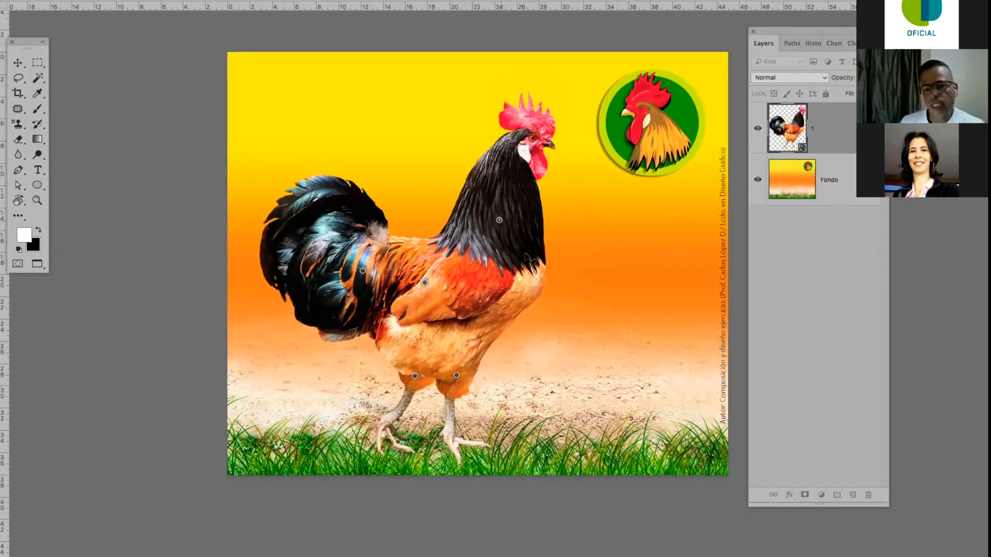
pyautogui.moveTo(532, 264); pyautogui.dragTo(537, 274)
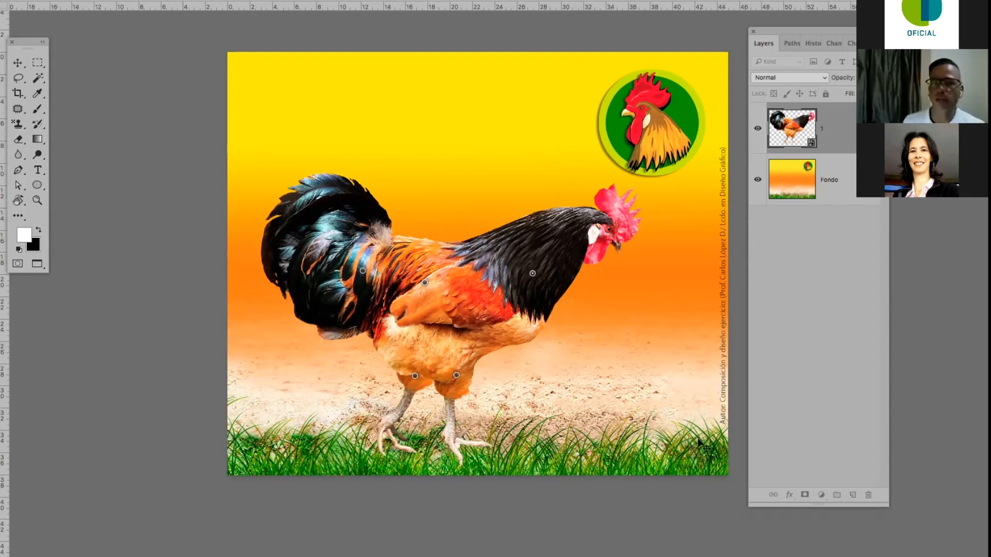
pyautogui.press('Return')
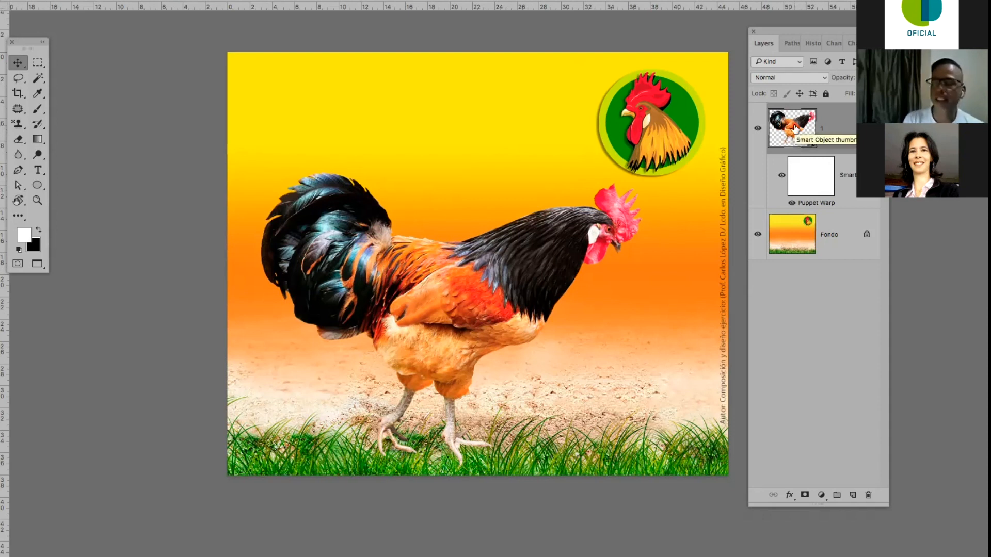
# Hide the rooster layer's Smart Filters, delete them, and undo the deletion.
pyautogui.click(782, 176)
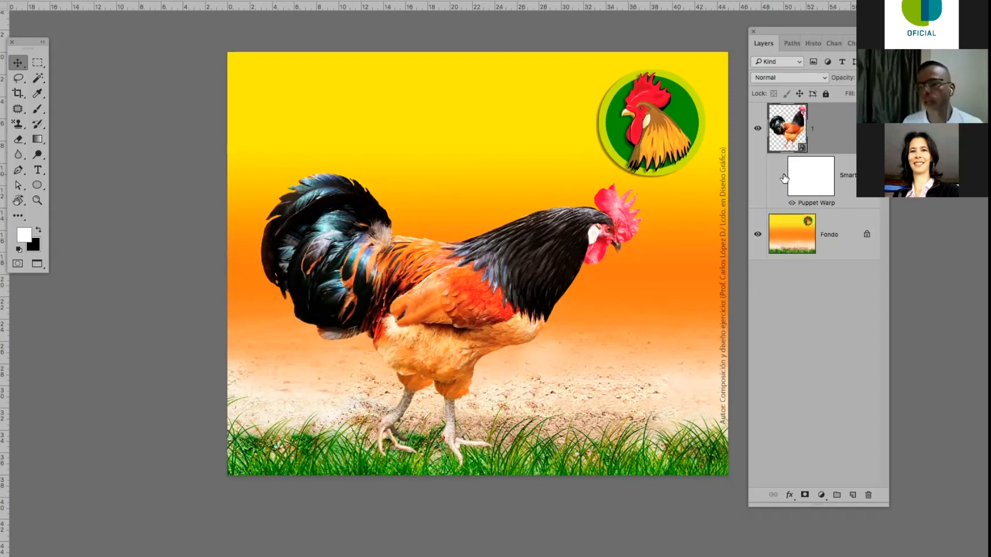
pyautogui.click(782, 178)
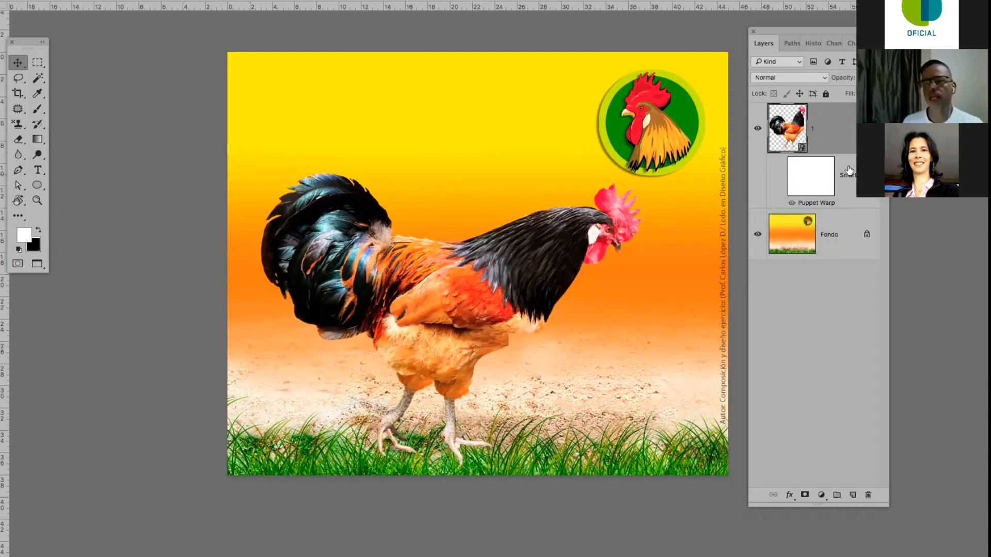
pyautogui.click(871, 496)
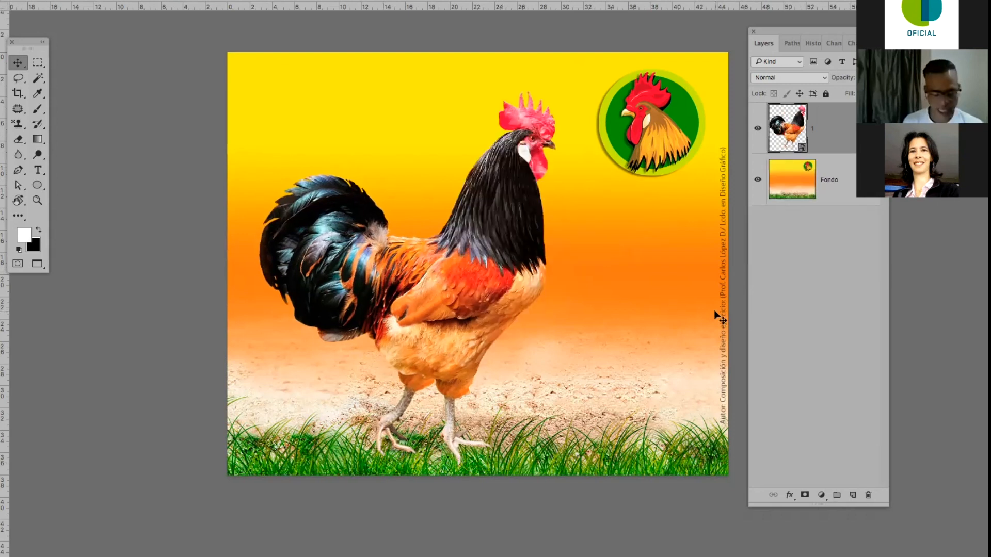
pyautogui.hotkey('ctrl', 'z')
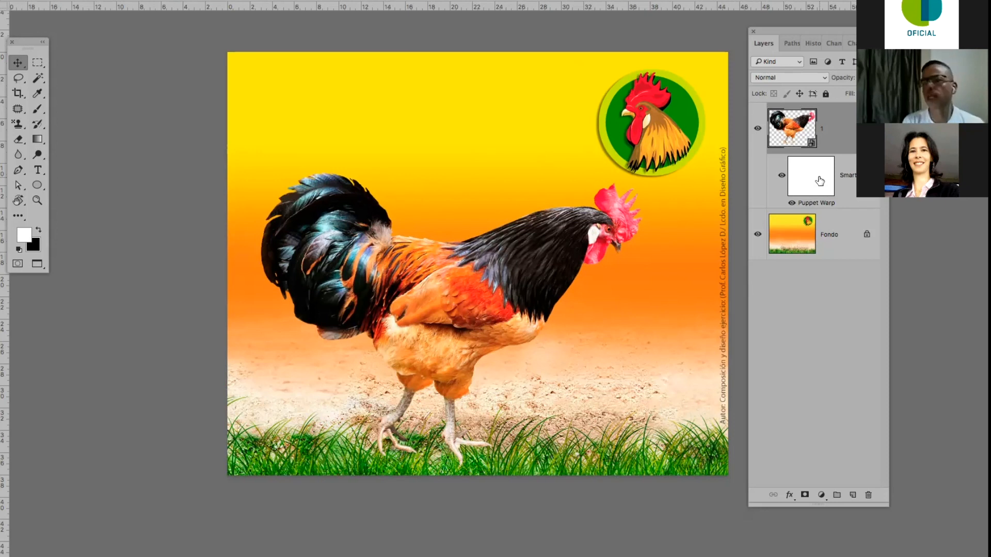
# Delete the rooster layer's filter mask and its remaining Smart Filters entry, and restore both by undoing.
pyautogui.moveTo(820, 181); pyautogui.dragTo(868, 495)
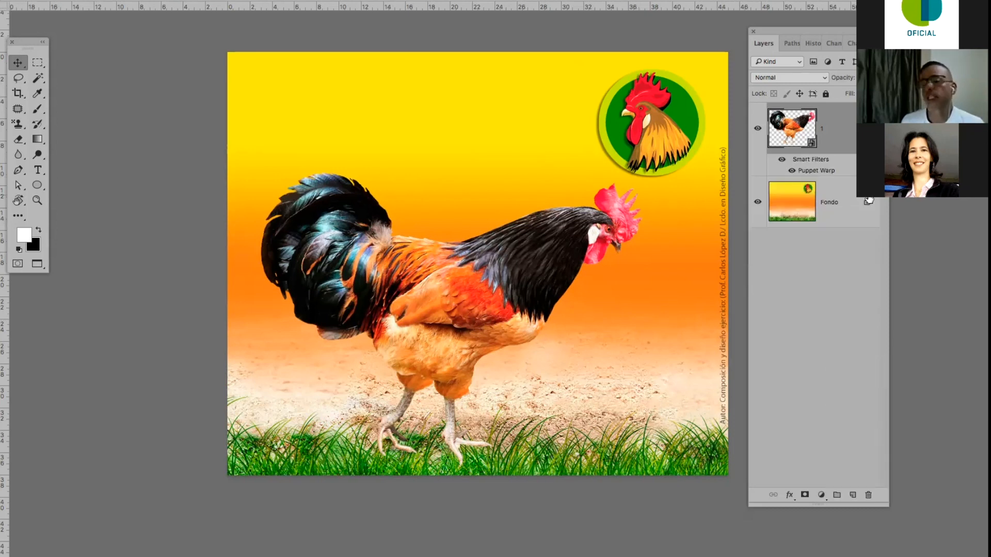
pyautogui.moveTo(869, 200); pyautogui.dragTo(869, 496)
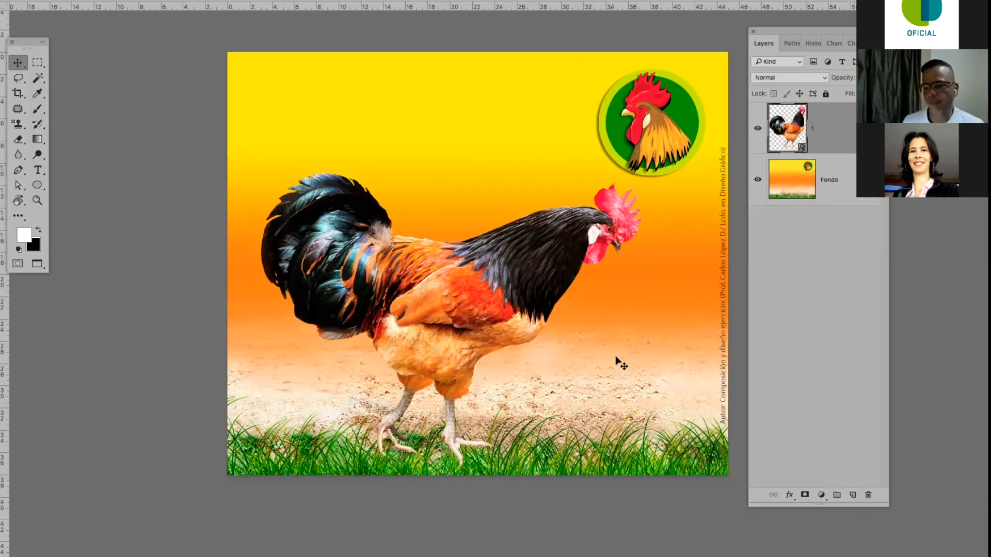
pyautogui.press('super+z')
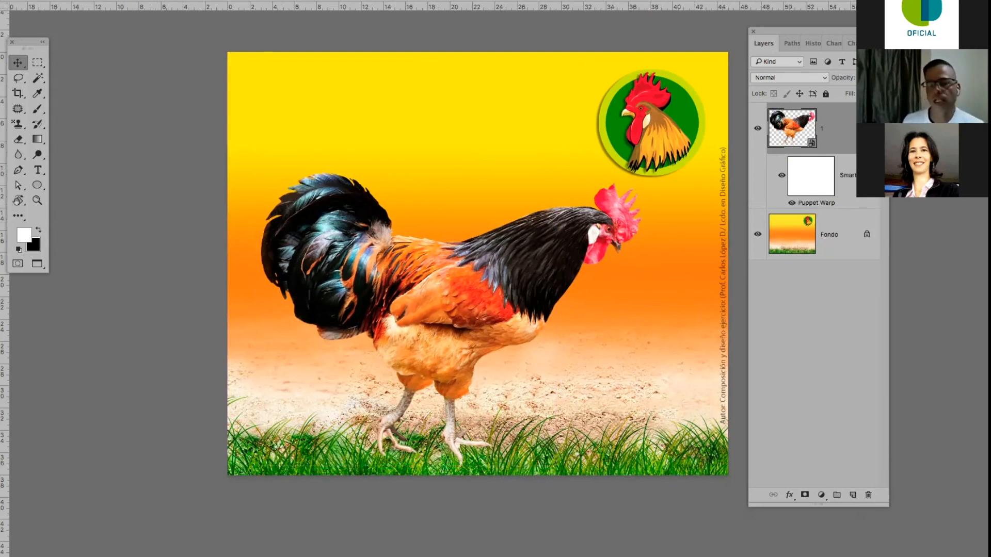
pyautogui.click(133, 1)
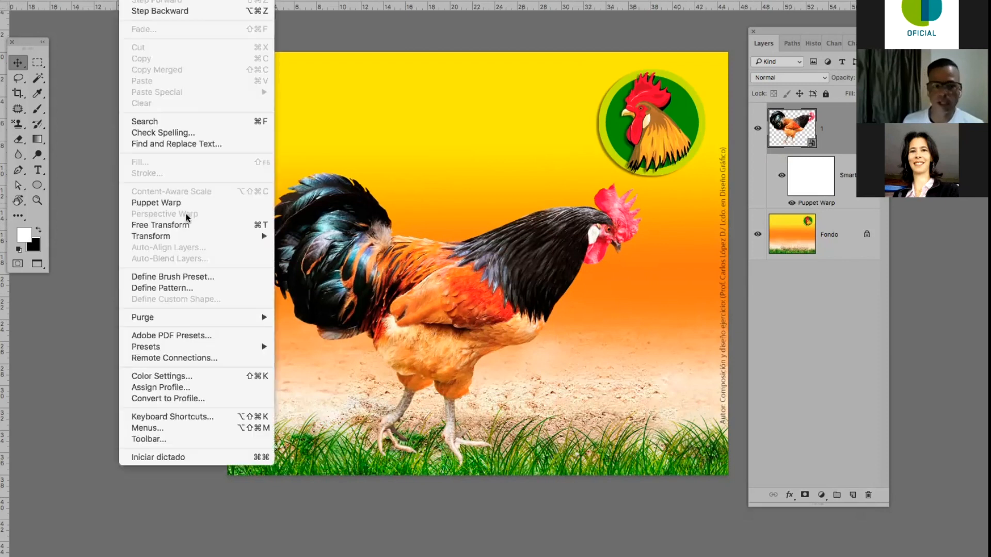
pyautogui.click(201, 206)
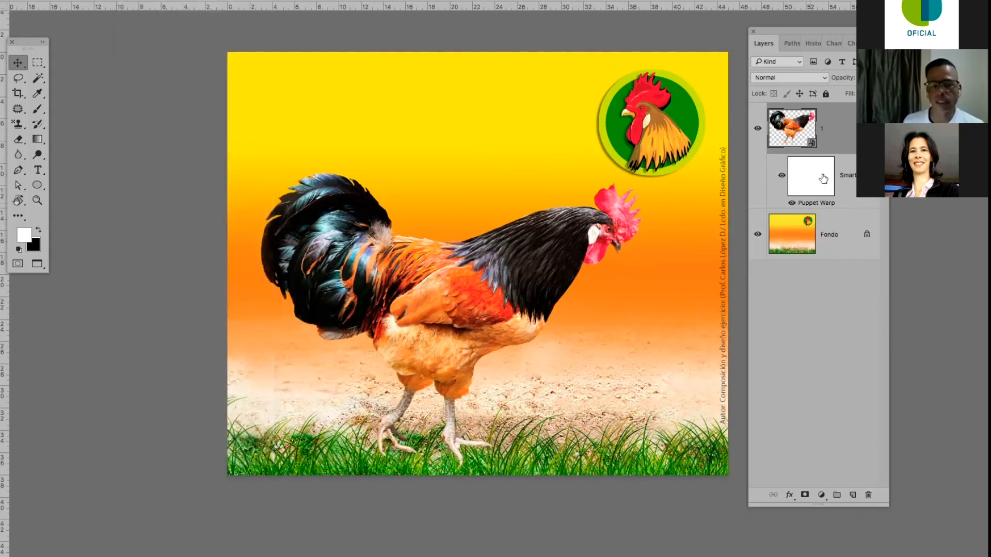
# Reopen the rooster's Puppet Warp filter, pull the neck pin down to bring the head near the ground, commit it, and collapse the filter list.
pyautogui.doubleClick(817, 203)
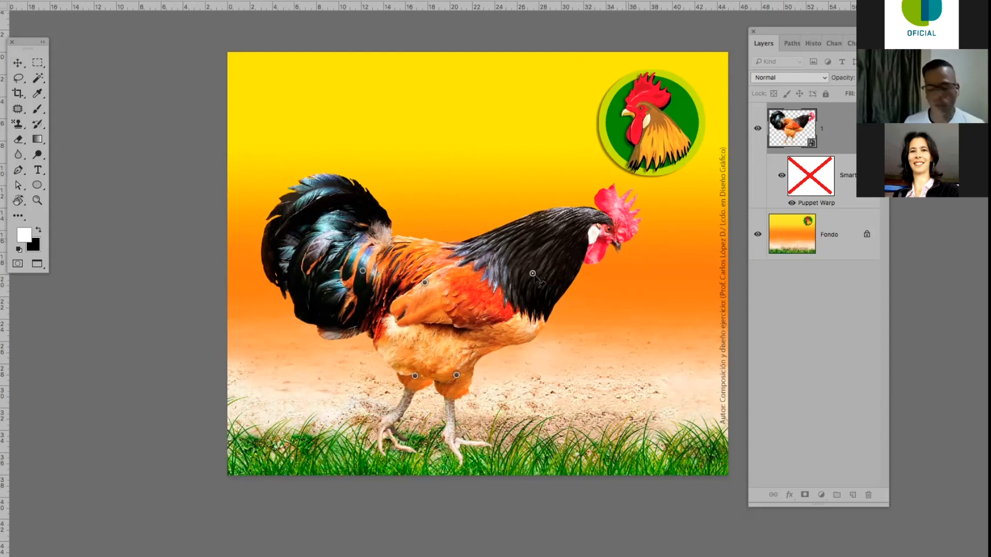
pyautogui.moveTo(536, 277); pyautogui.dragTo(546, 329)
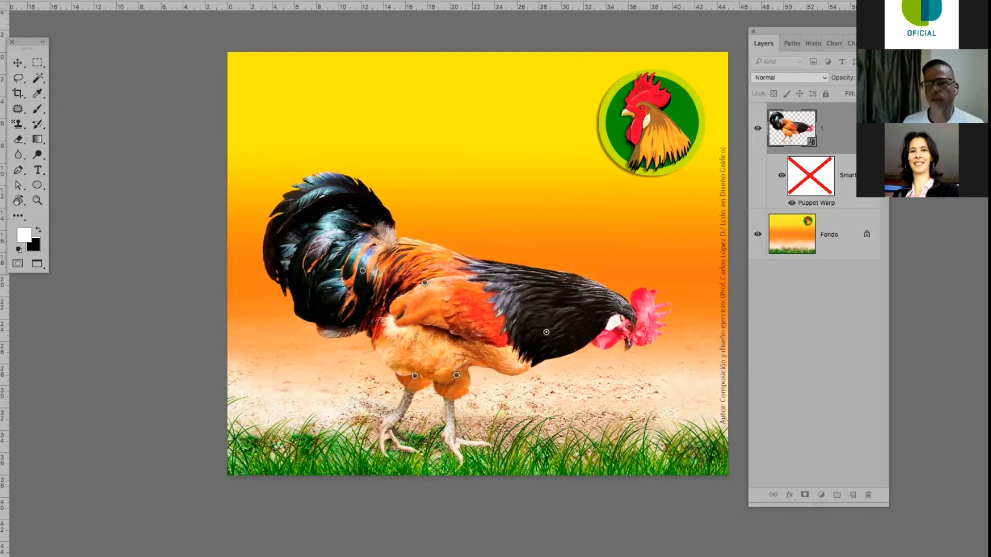
pyautogui.press('Return')
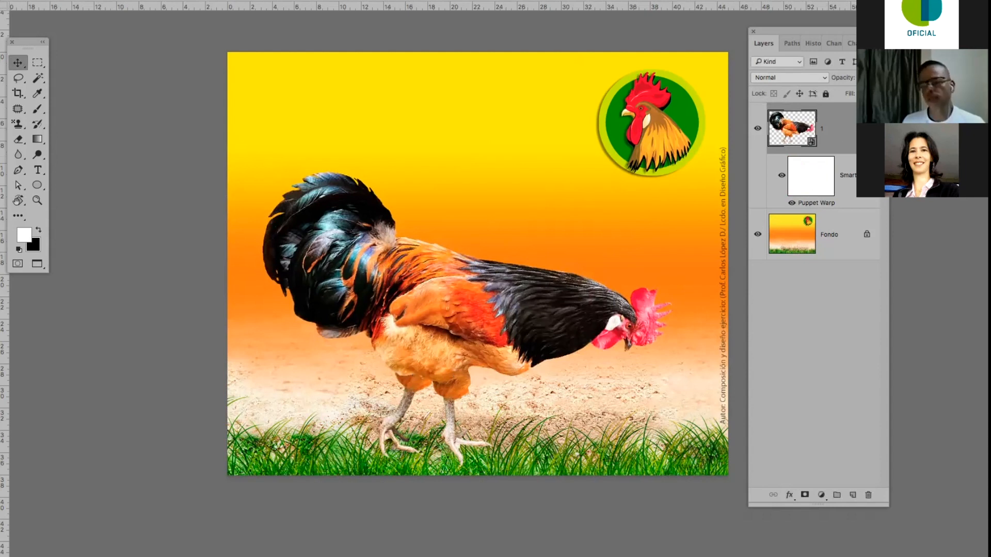
pyautogui.click(871, 129)
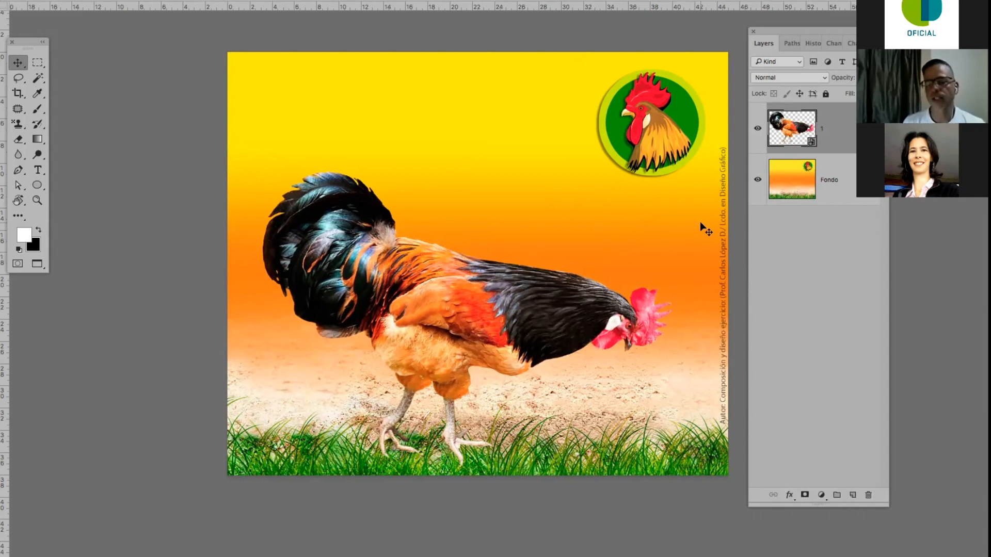
# Revert the document to its opening snapshot in the history and return to the layer list.
pyautogui.click(807, 43)
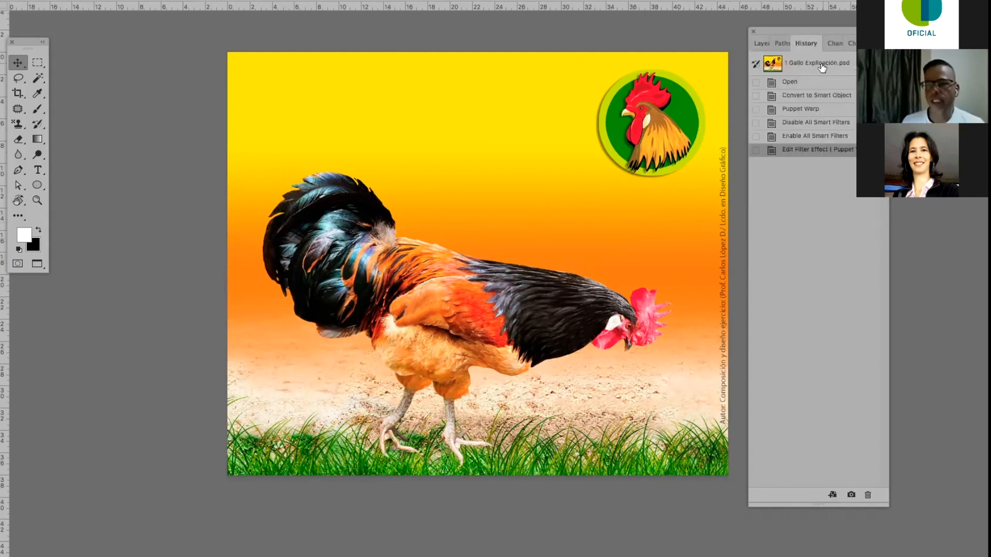
pyautogui.click(823, 66)
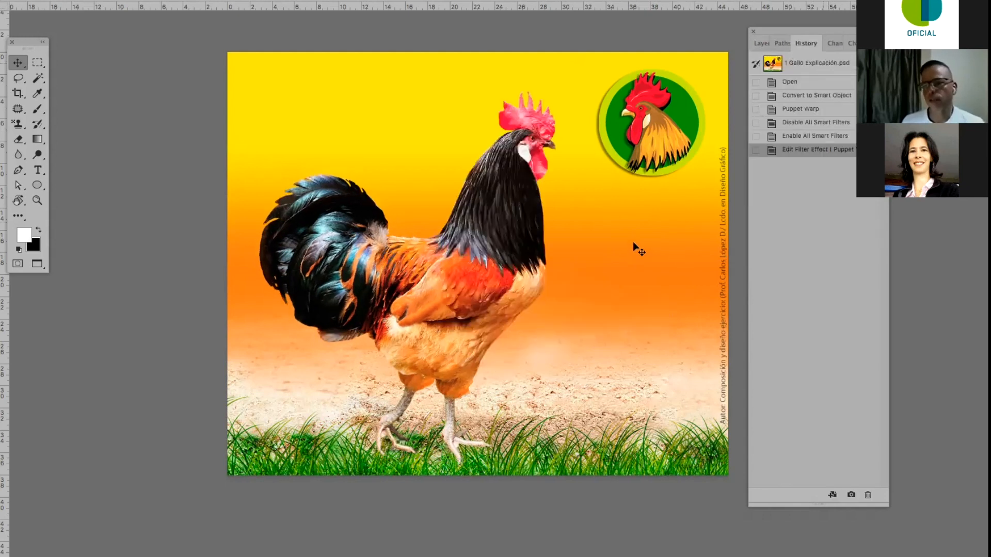
pyautogui.press('F7')
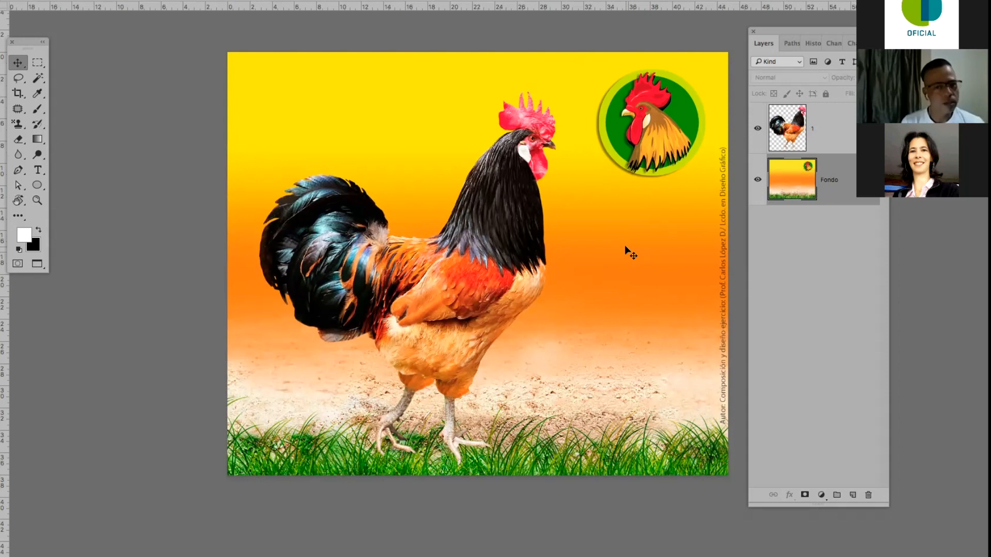
# Select the rooster layer and convert it to a Smart Object.
pyautogui.click(853, 143)
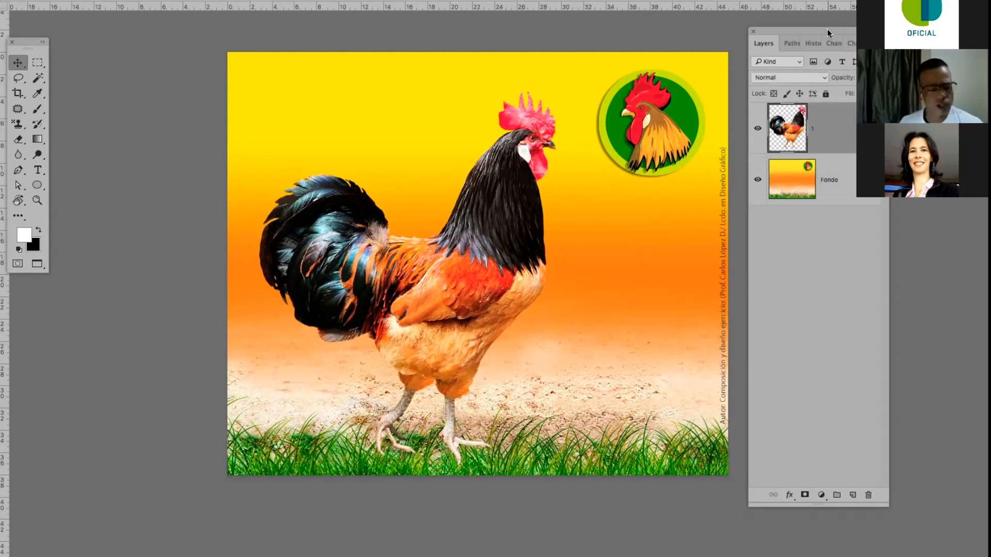
pyautogui.moveTo(827, 29); pyautogui.dragTo(844, 26)
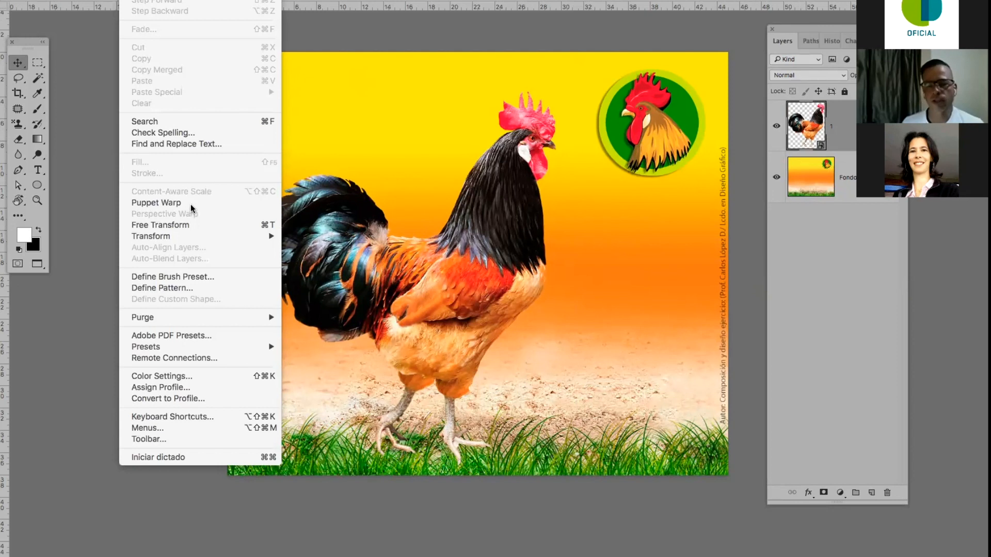
# Place Puppet Warp pins on the rooster's tail base, wing, both thighs and neck without moving them, and commit the warp.
pyautogui.click(191, 203)
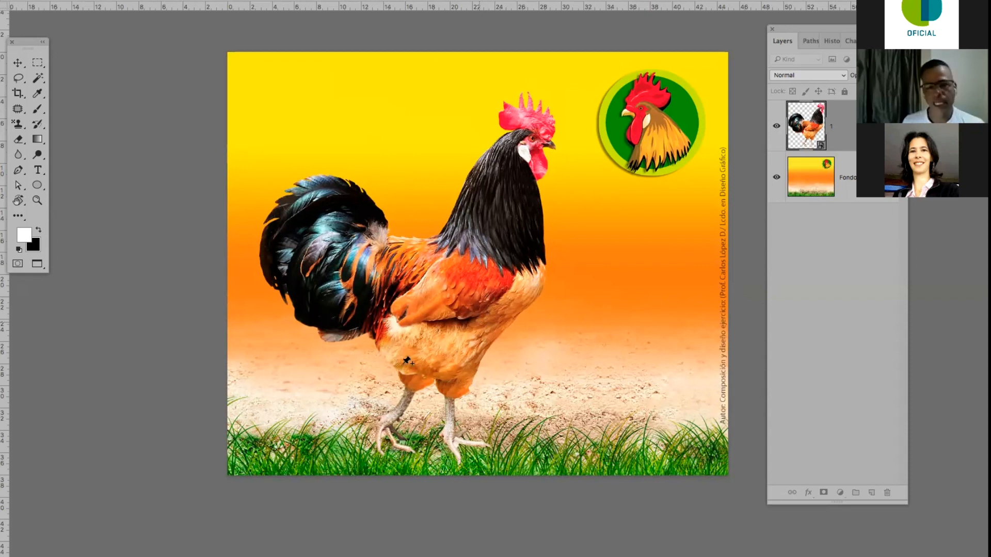
pyautogui.click(371, 279)
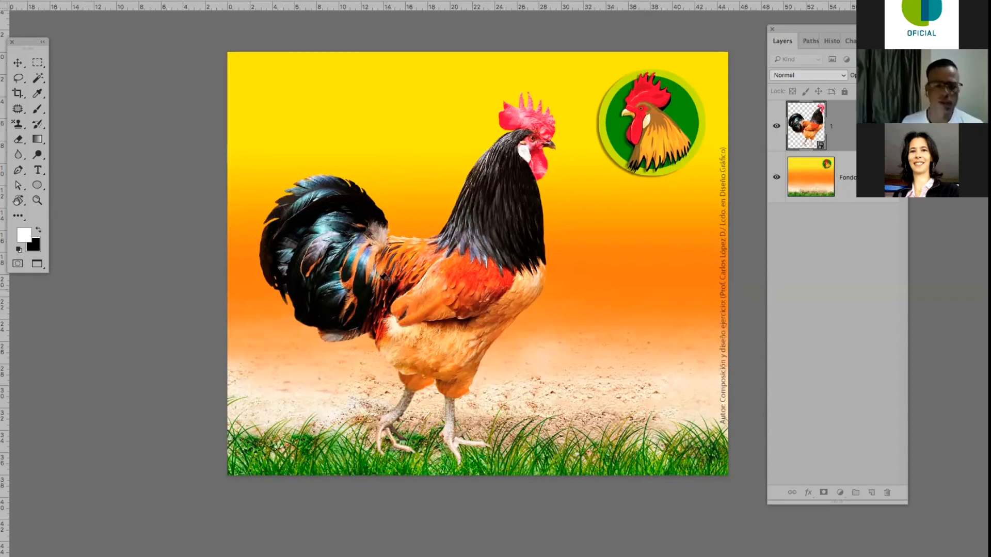
pyautogui.click(451, 291)
pyautogui.click(458, 386)
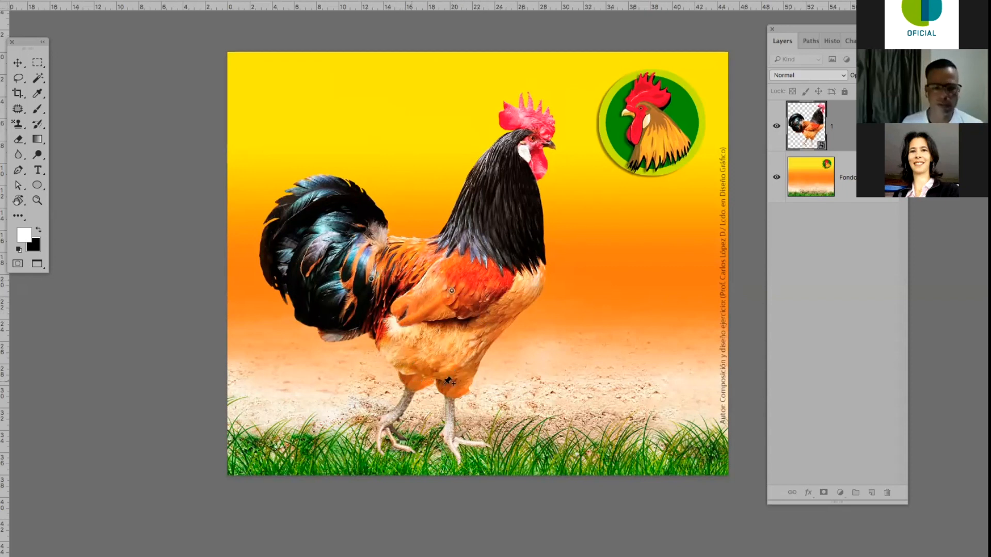
pyautogui.click(411, 381)
pyautogui.click(505, 200)
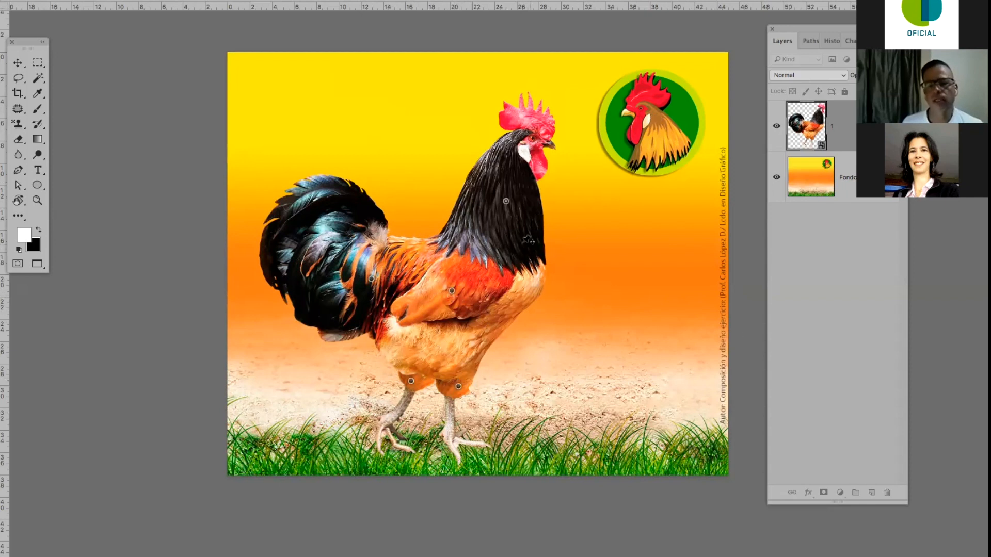
pyautogui.press('Return')
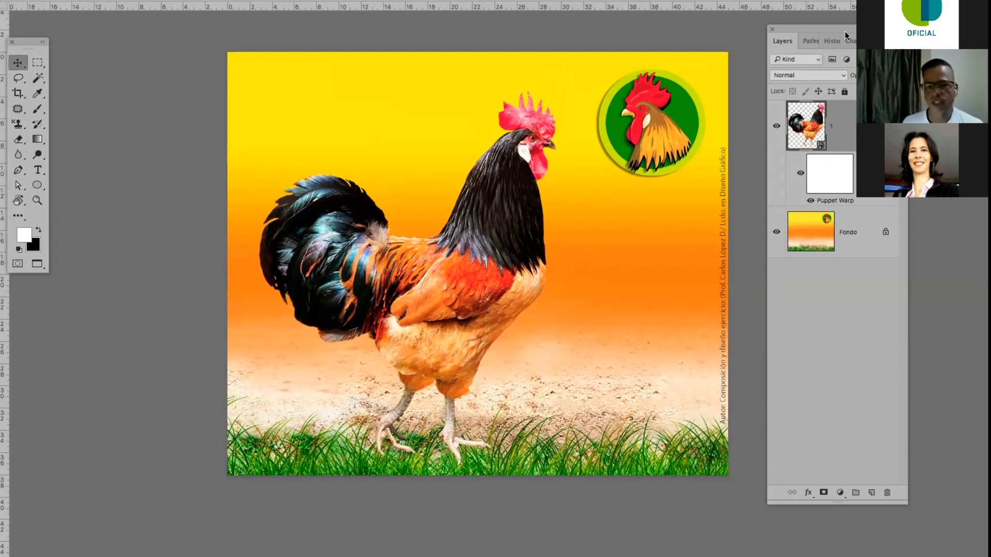
# Duplicate rooster layer 1 together with its Puppet Warp filter and rename the copy as 2.
pyautogui.moveTo(846, 35); pyautogui.dragTo(825, 71)
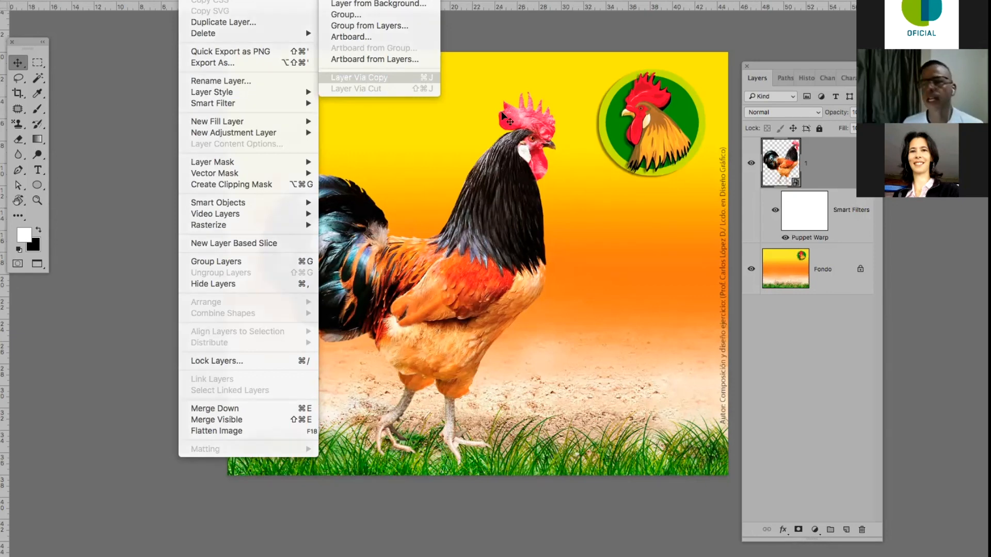
pyautogui.click(837, 63)
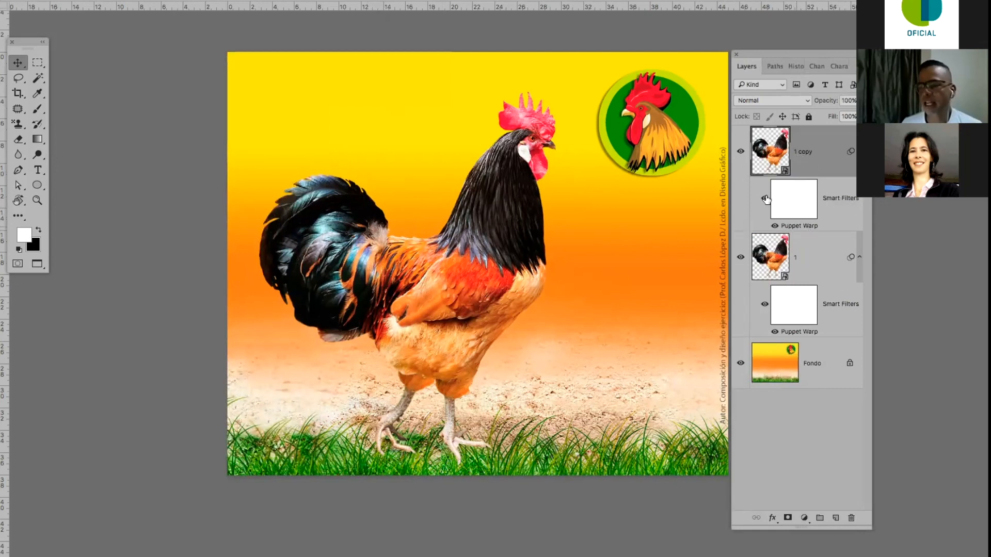
pyautogui.doubleClick(802, 152)
pyautogui.write('2')
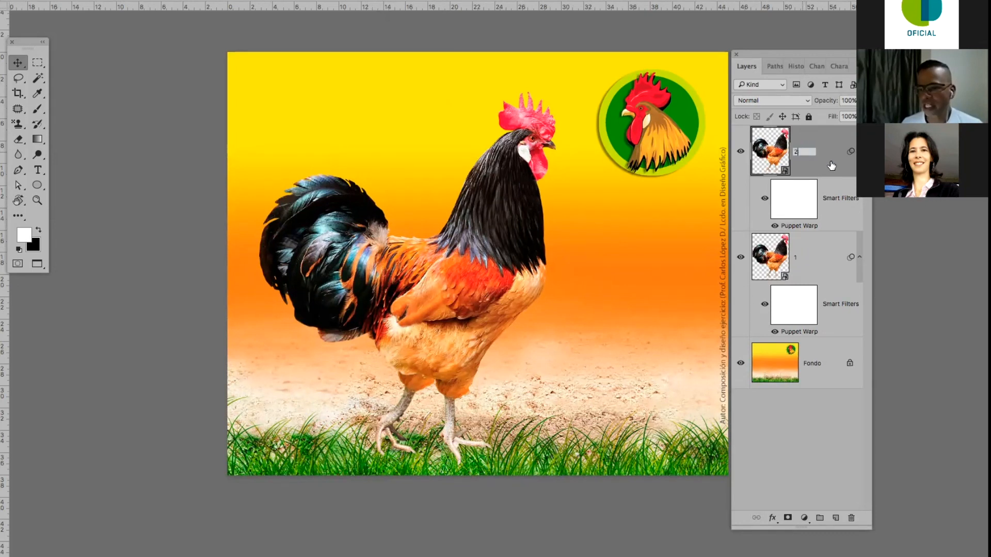
pyautogui.press('Return')
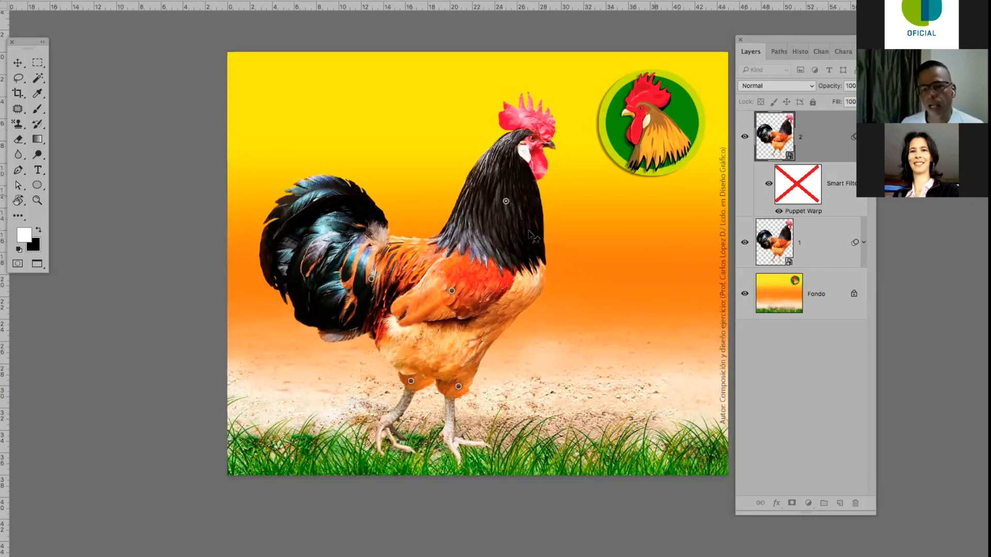
# In layer 2's Puppet Warp, pull the neck pin forward and down and raise the tail pin slightly.
pyautogui.moveTo(506, 202); pyautogui.dragTo(531, 236)
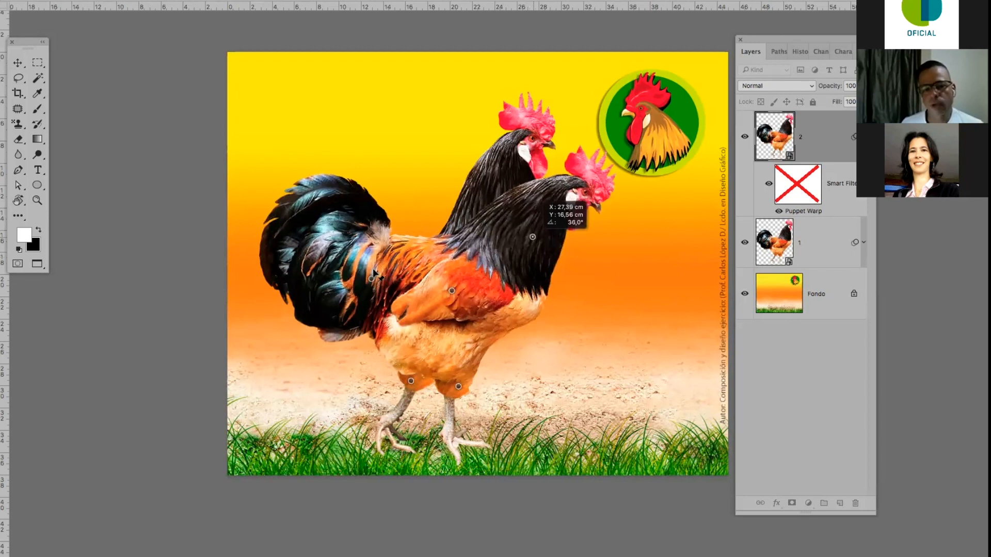
pyautogui.moveTo(372, 278); pyautogui.dragTo(374, 263)
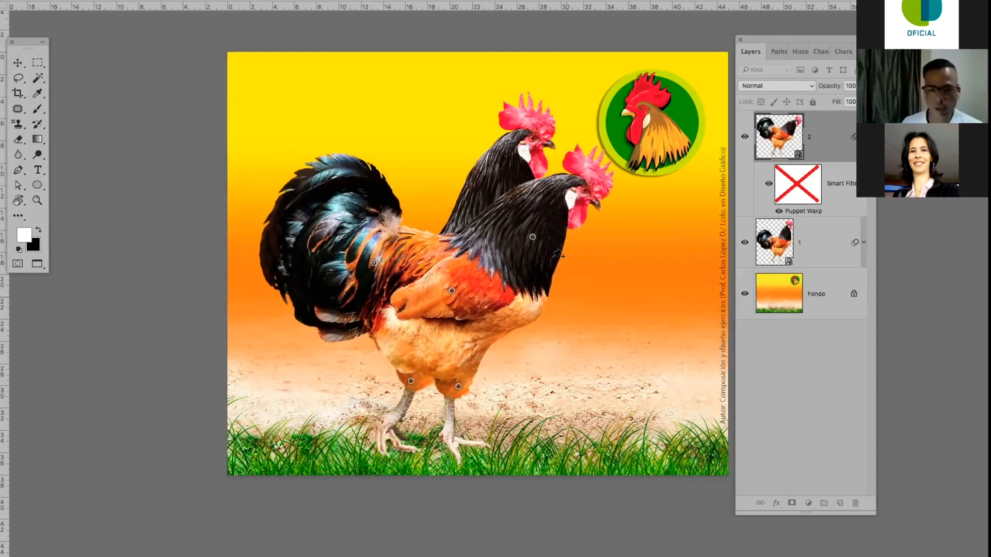
pyautogui.moveTo(532, 238)
pyautogui.mouseDown()
pyautogui.moveTo(559, 293)
pyautogui.moveTo(545, 249)
pyautogui.mouseUp()
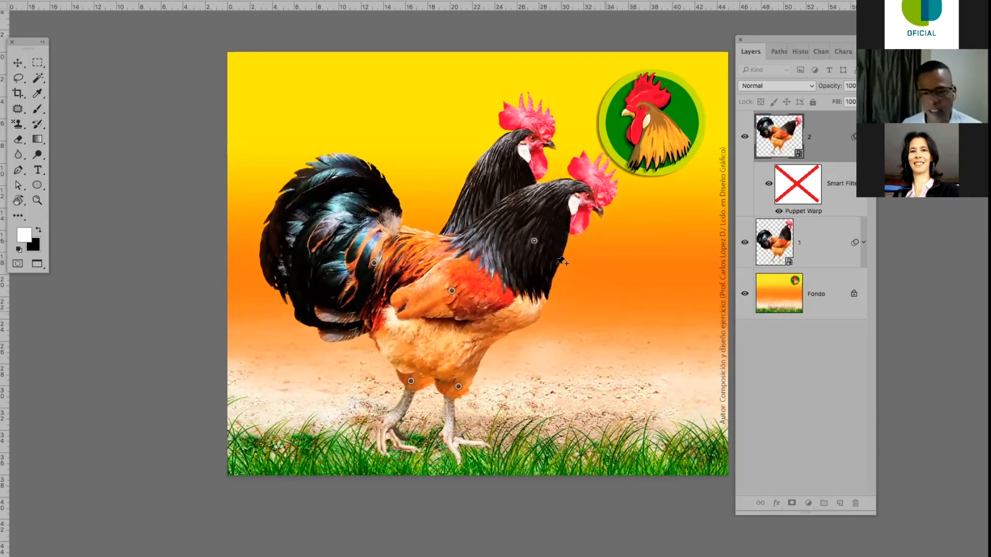
# Rotate the neck pin clockwise so that layer 2's rooster tilts its head downward, and commit the warp.
pyautogui.press('alt')
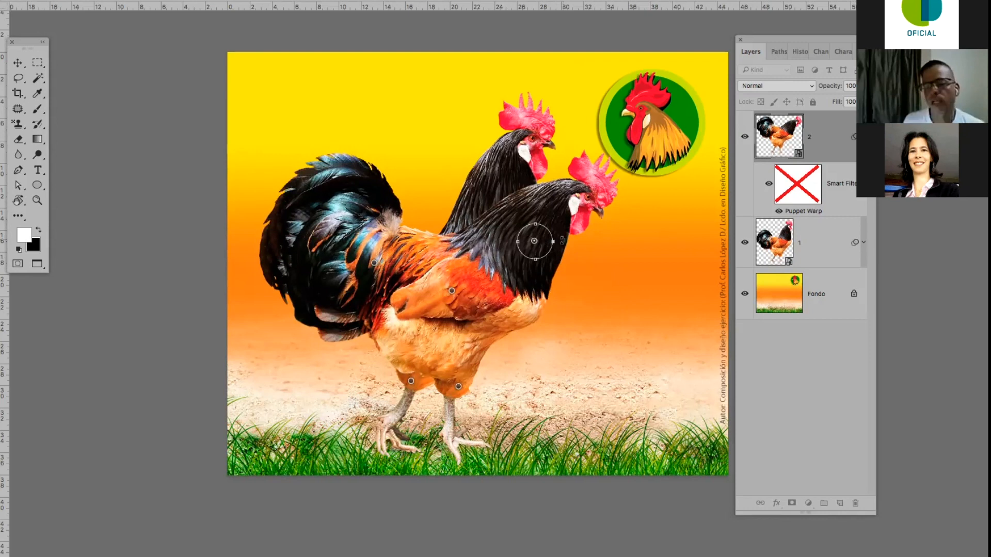
pyautogui.moveTo(562, 241); pyautogui.dragTo(538, 231)
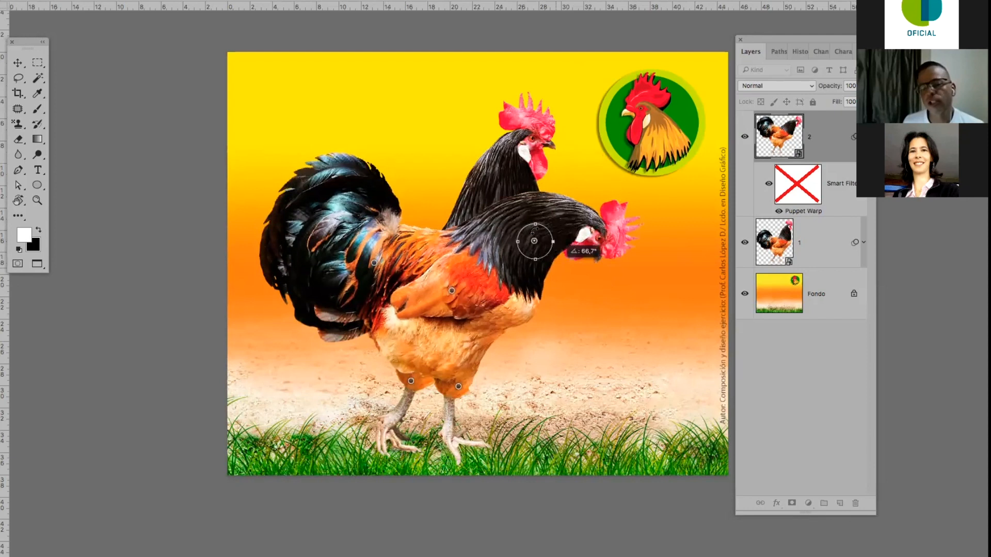
pyautogui.moveTo(534, 230); pyautogui.dragTo(561, 246)
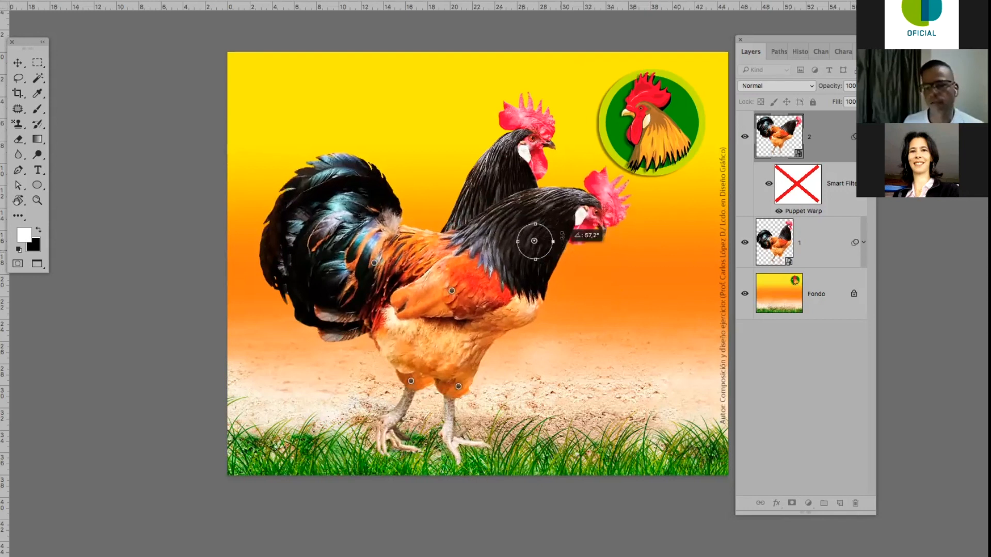
pyautogui.moveTo(562, 235); pyautogui.dragTo(575, 285)
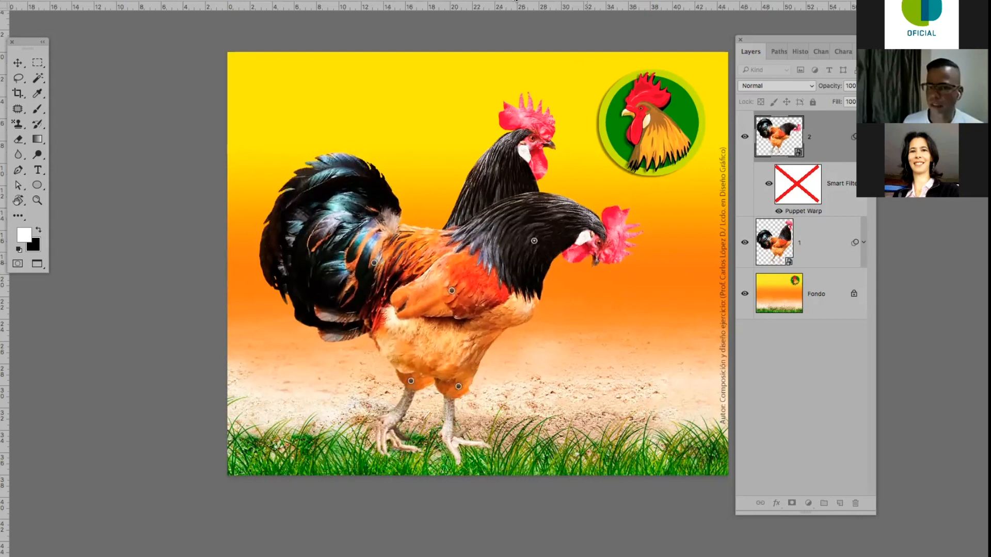
pyautogui.press('v')
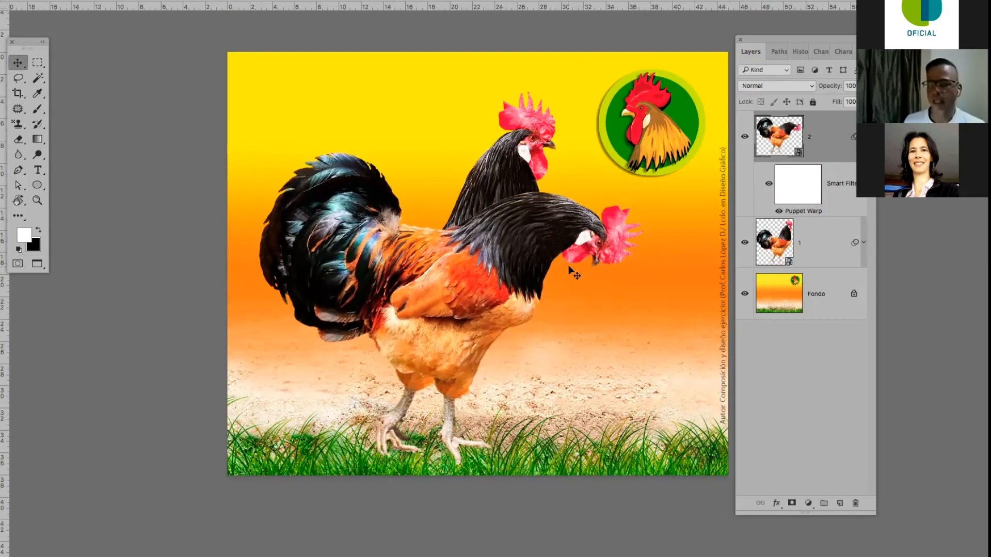
# Duplicate rooster layer 2 together with its Puppet Warp filter and rename the copy as 3.
pyautogui.moveTo(842, 38); pyautogui.dragTo(833, 55)
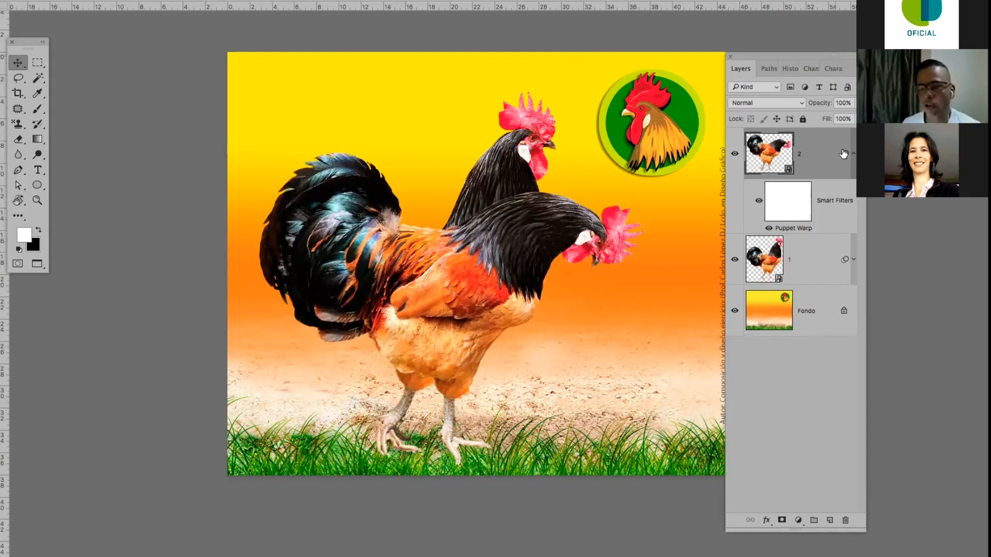
pyautogui.hotkey('ctrl', 'j')
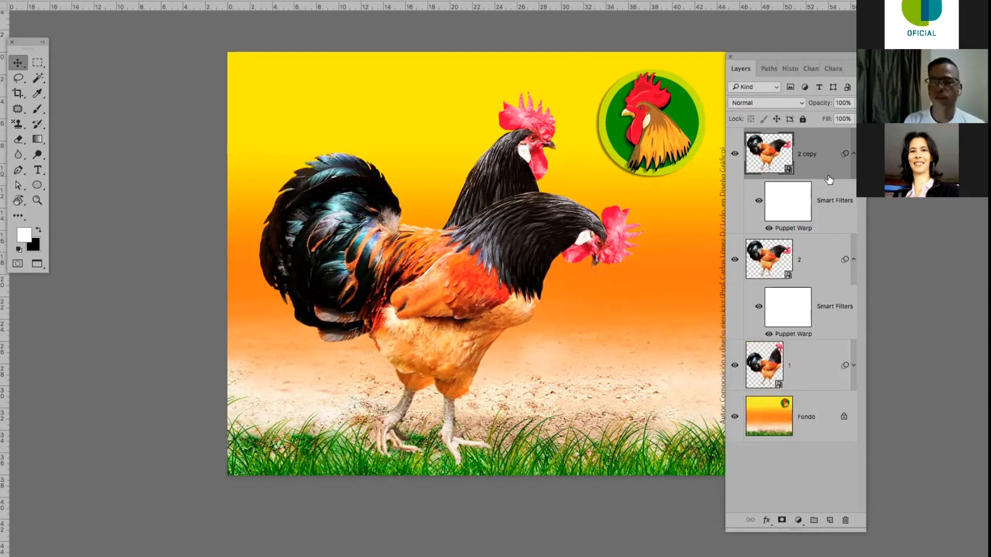
pyautogui.doubleClick(809, 154)
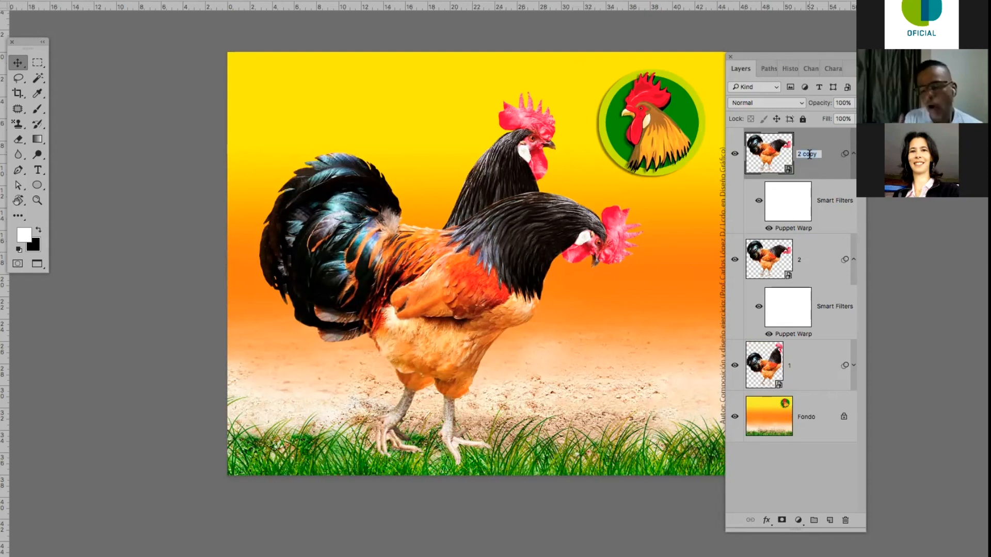
pyautogui.write('3')
pyautogui.press('Return')
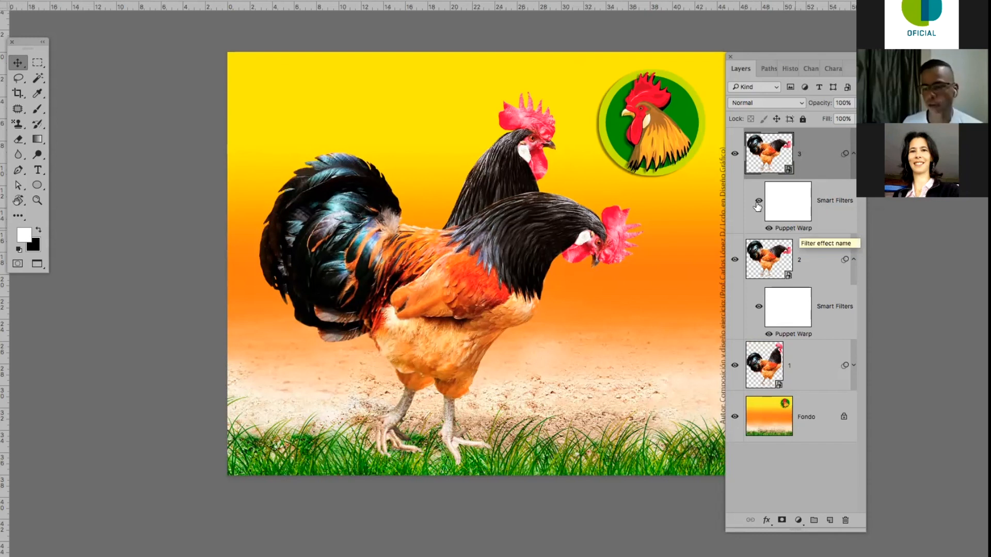
# Reopen layer 3's Puppet Warp filter, lower the neck pin, and move the tail pin up and forward.
pyautogui.doubleClick(795, 229)
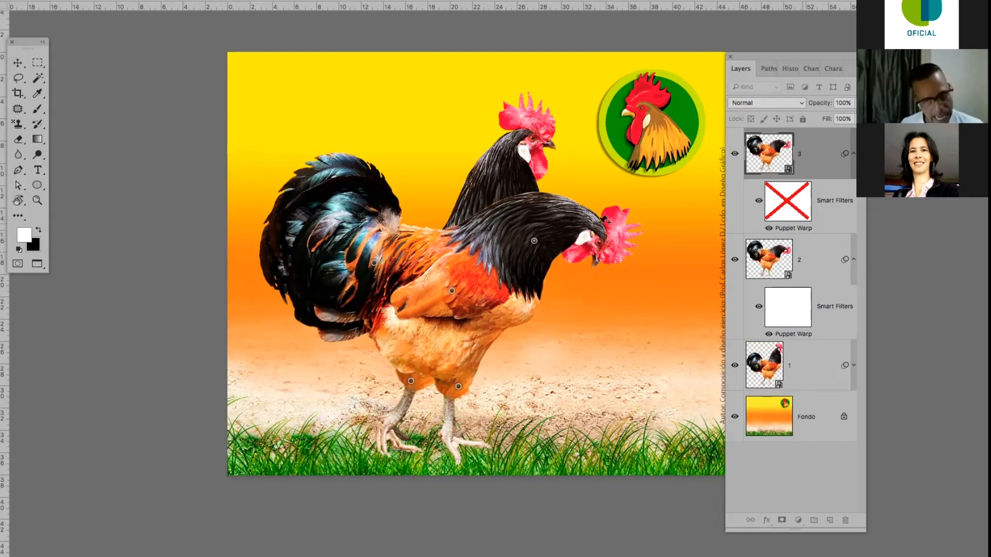
pyautogui.moveTo(534, 243); pyautogui.dragTo(481, 291)
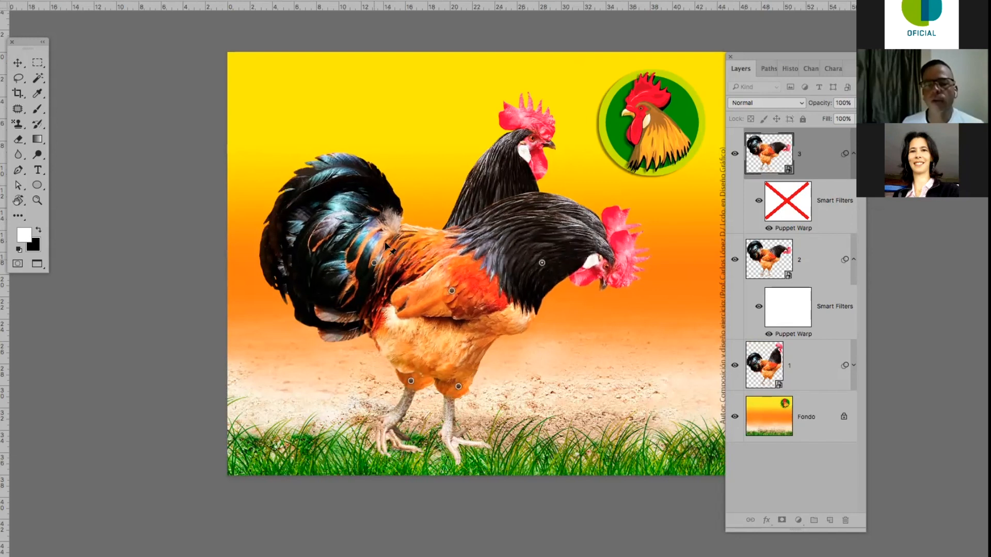
pyautogui.moveTo(373, 256); pyautogui.dragTo(383, 244)
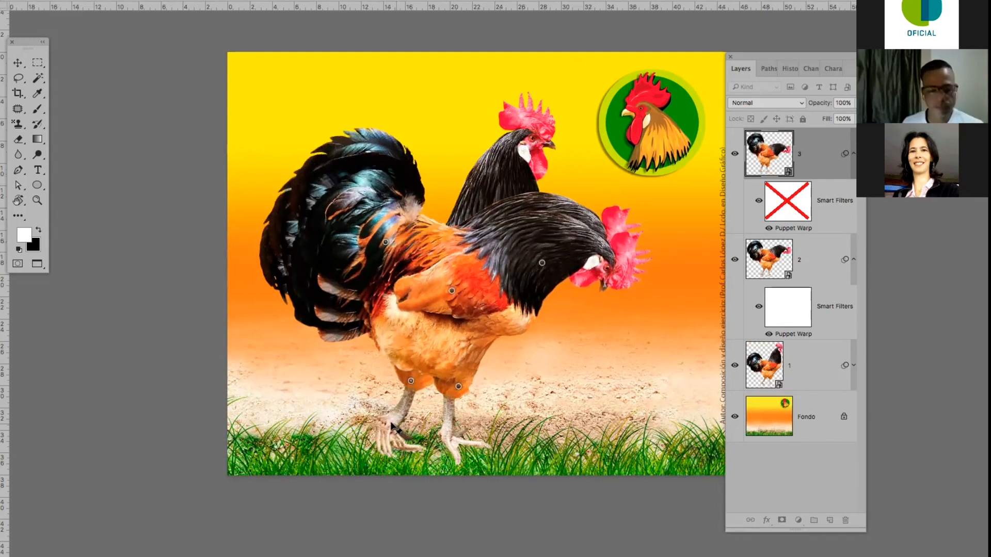
# In layer 3's Puppet Warp, shift the two leg pins slightly backward and lower the neck pin.
pyautogui.moveTo(397, 424); pyautogui.dragTo(379, 415)
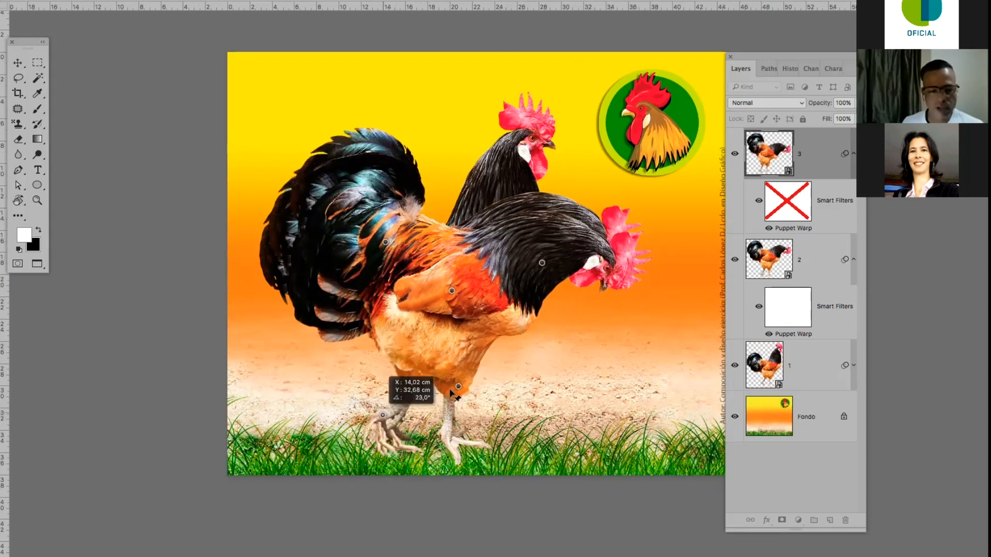
pyautogui.moveTo(458, 387); pyautogui.dragTo(456, 388)
pyautogui.moveTo(541, 263); pyautogui.dragTo(543, 282)
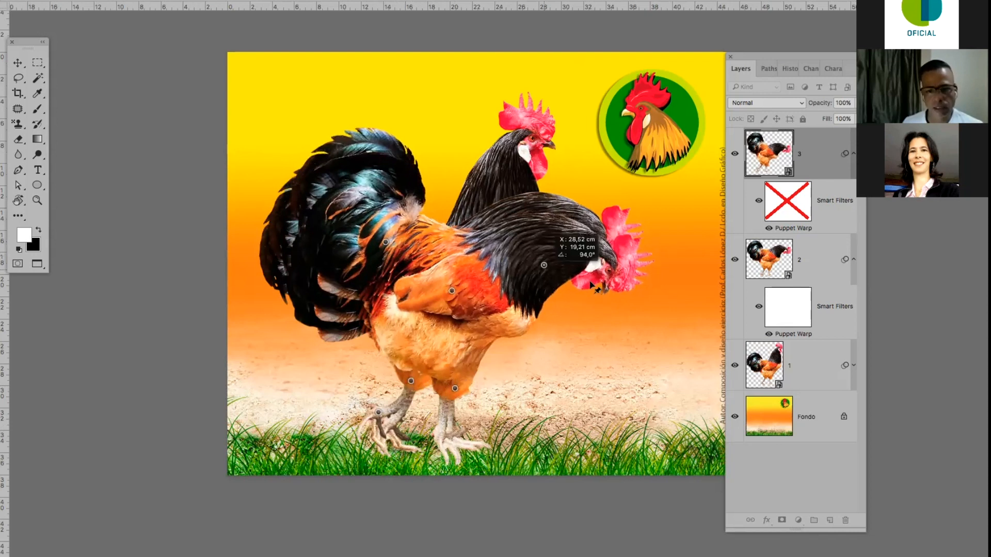
# Rotate the neck pin clockwise to tilt layer 3's head further down, lower the pin slightly, and commit the warp.
pyautogui.click(599, 280)
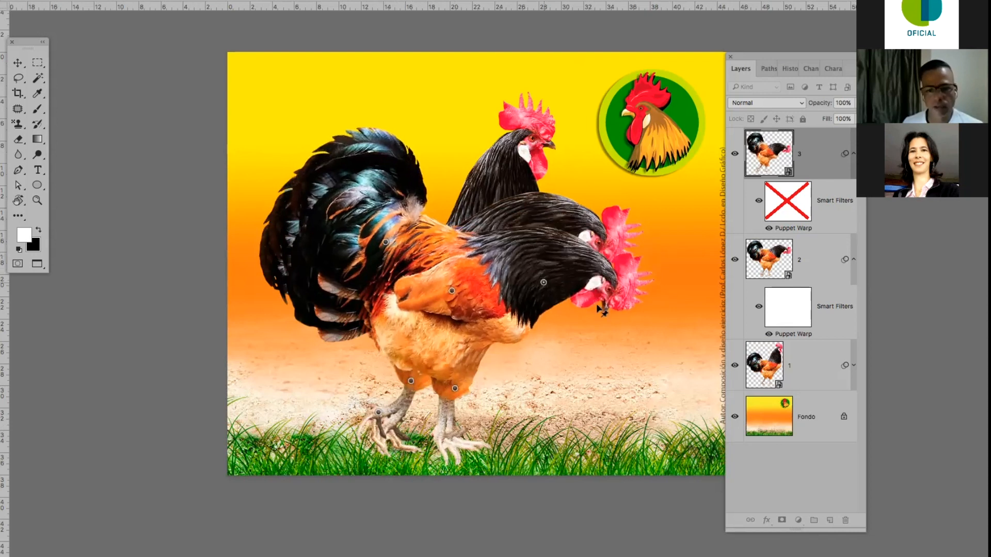
pyautogui.moveTo(598, 279); pyautogui.dragTo(595, 313)
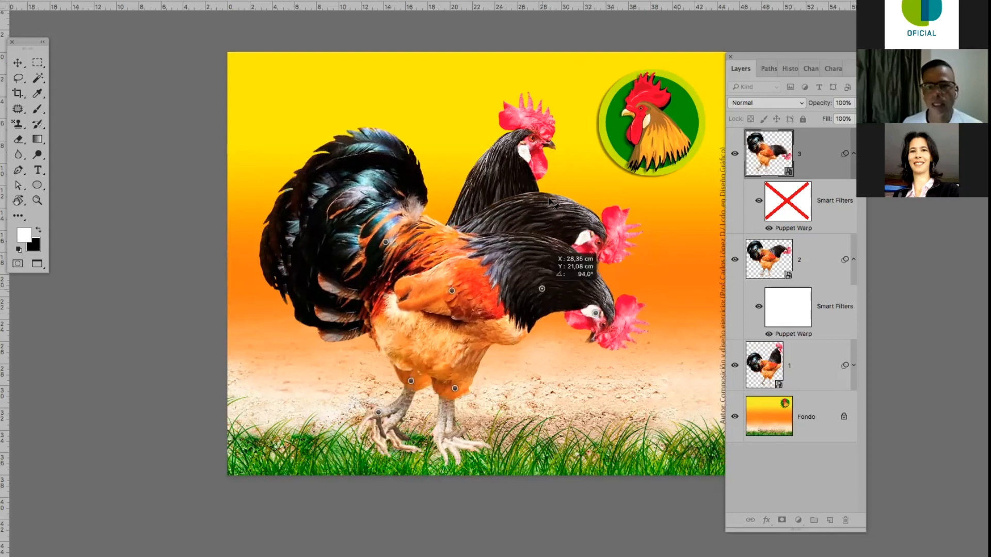
pyautogui.moveTo(543, 282); pyautogui.dragTo(541, 289)
pyautogui.press('Return')
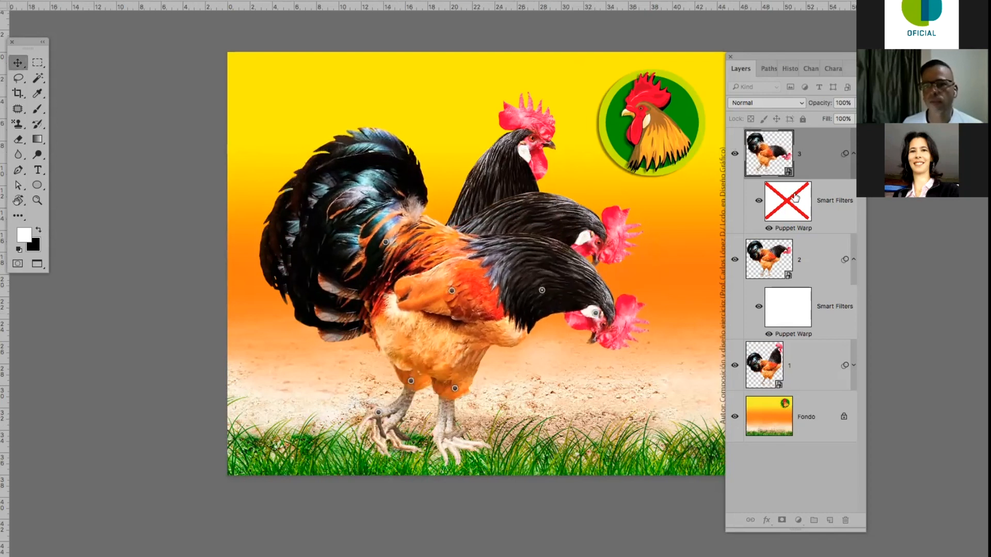
# Duplicate rooster layer 3 together with its Puppet Warp filter and rename the copy as 4.
pyautogui.hotkey('ctrl', 'j')
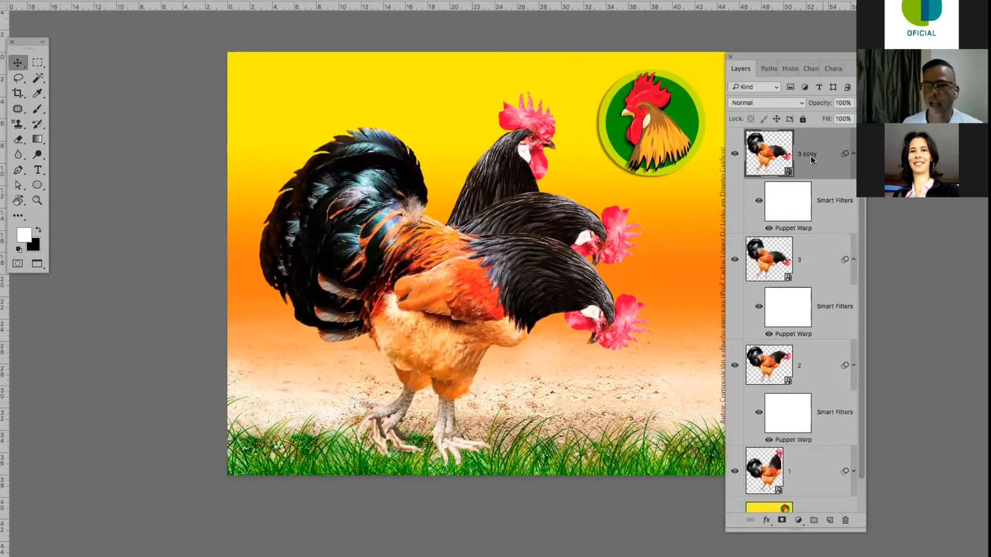
pyautogui.doubleClick(806, 153)
pyautogui.write('4')
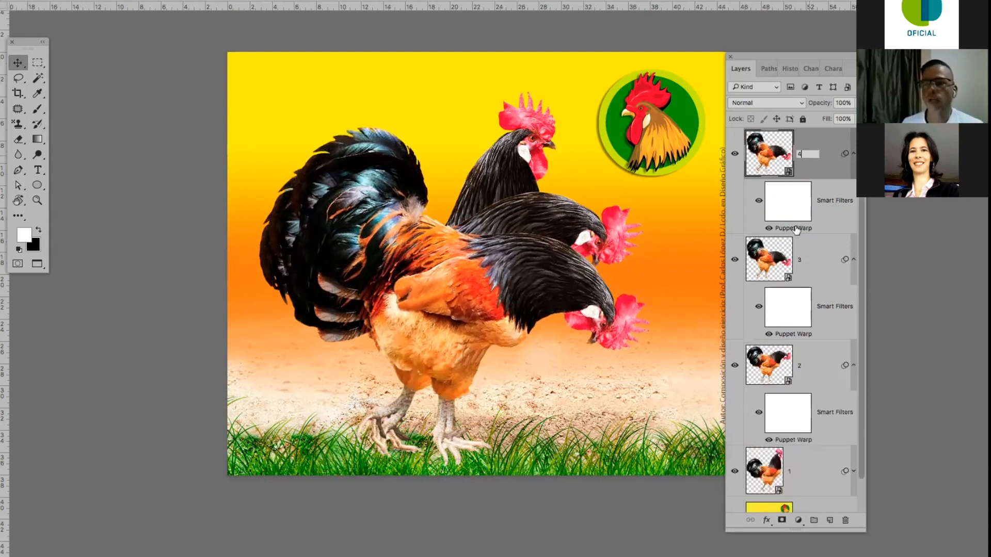
# Edit layer 4's Puppet Warp: lower the body and neck pins, tilt the head down, adjust a new front-foot pin, and commit.
pyautogui.doubleClick(795, 228)
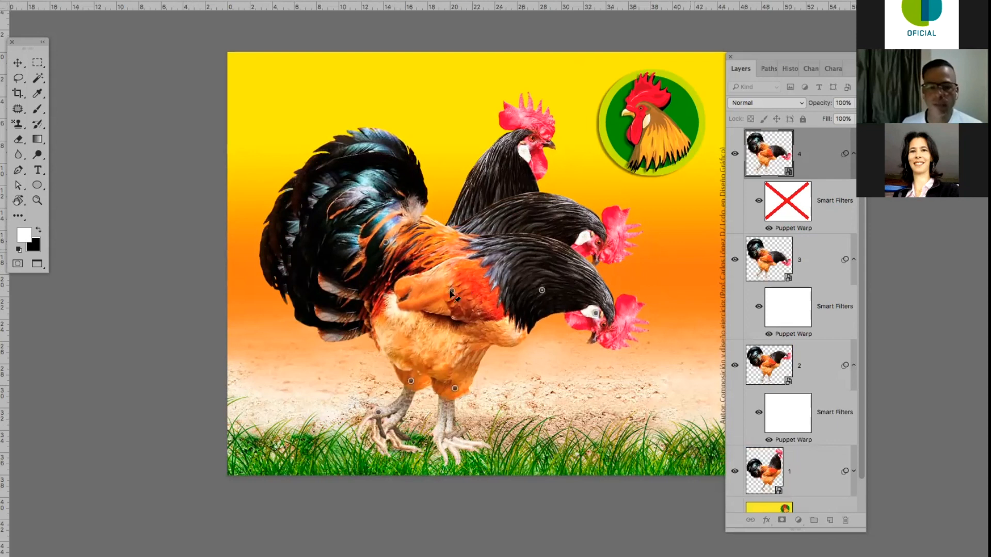
pyautogui.moveTo(545, 300); pyautogui.dragTo(543, 324)
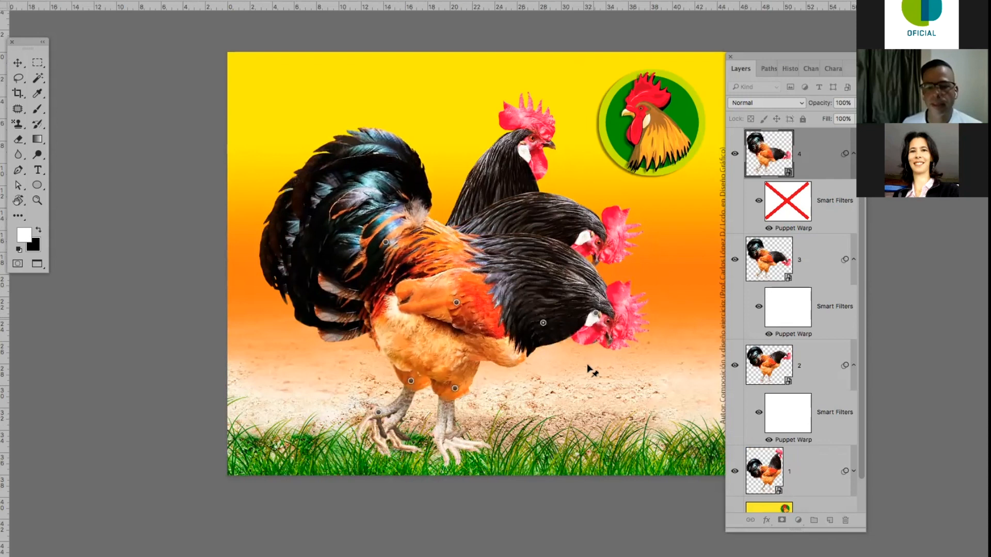
pyautogui.click(444, 440)
pyautogui.moveTo(454, 438); pyautogui.dragTo(457, 435)
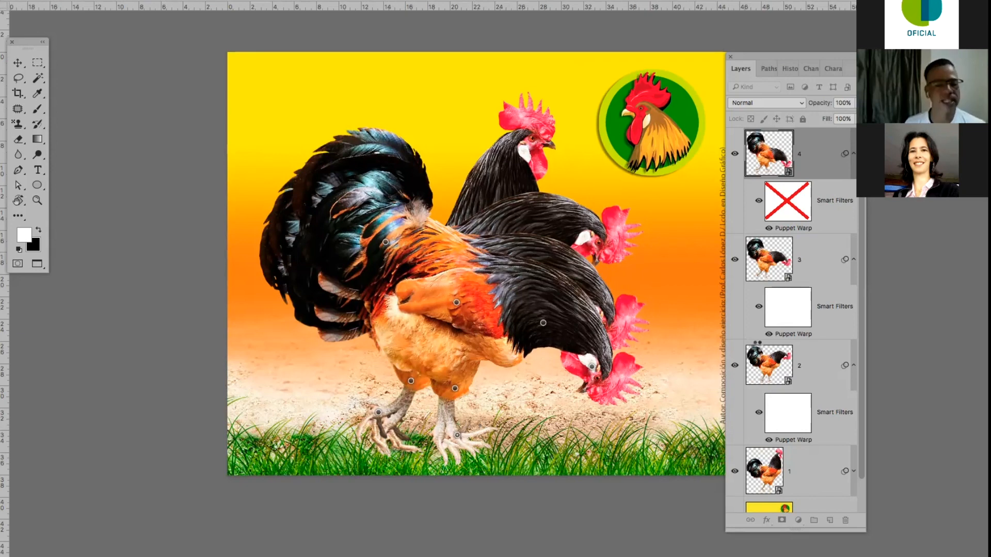
pyautogui.press('v')
pyautogui.press('Return')
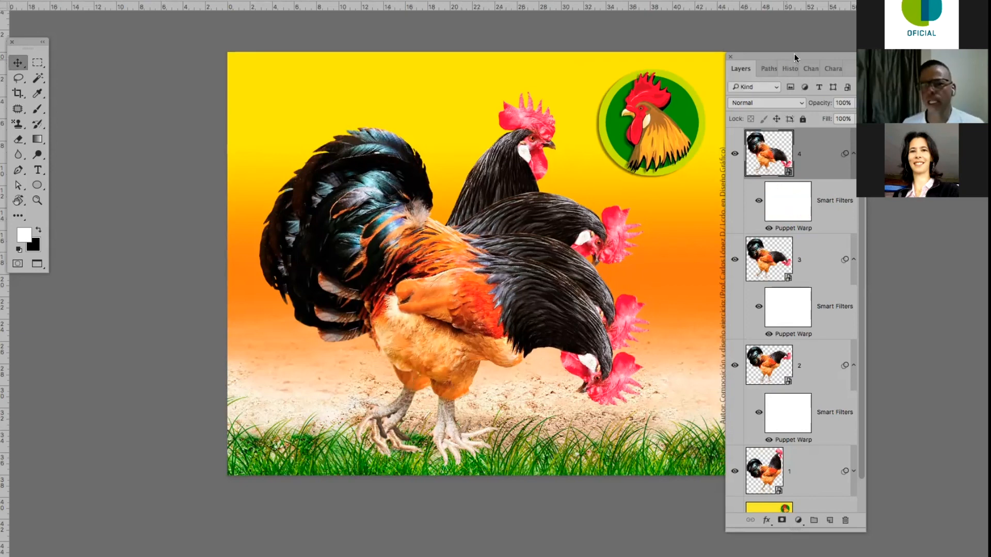
# Move the Layers panel off the canvas and collapse the Smart Filters lists of layers 4, 3 and 2.
pyautogui.moveTo(825, 56); pyautogui.dragTo(863, 24)
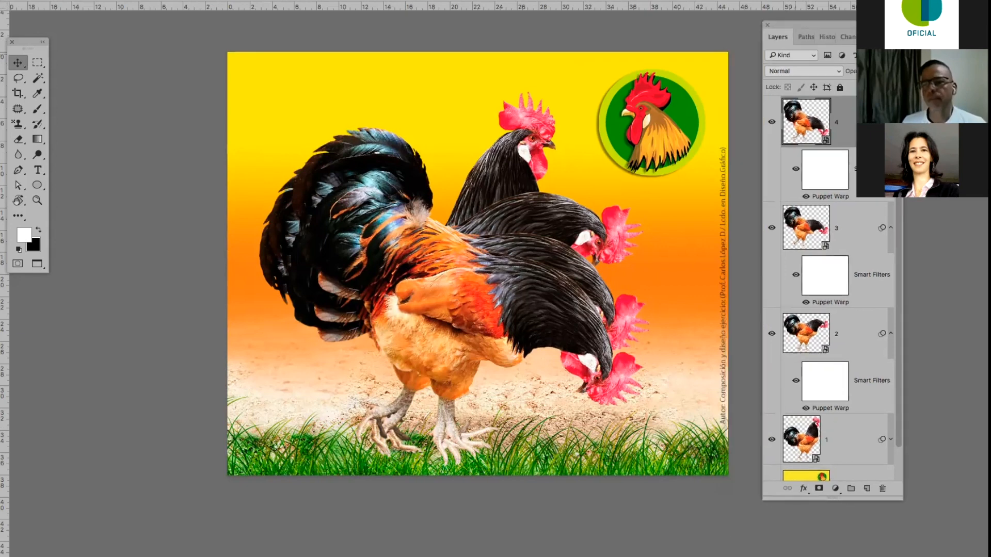
pyautogui.click(890, 122)
pyautogui.click(890, 174)
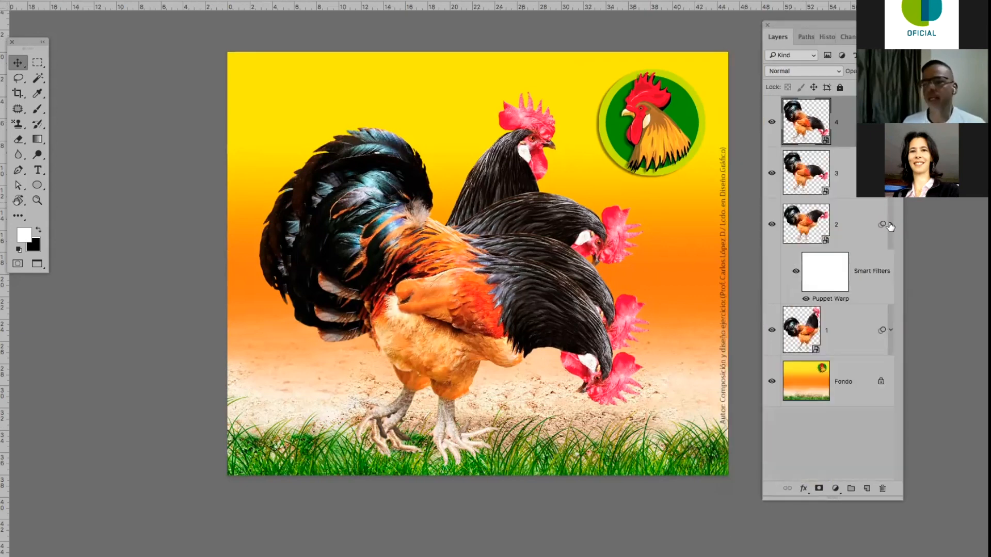
pyautogui.click(890, 225)
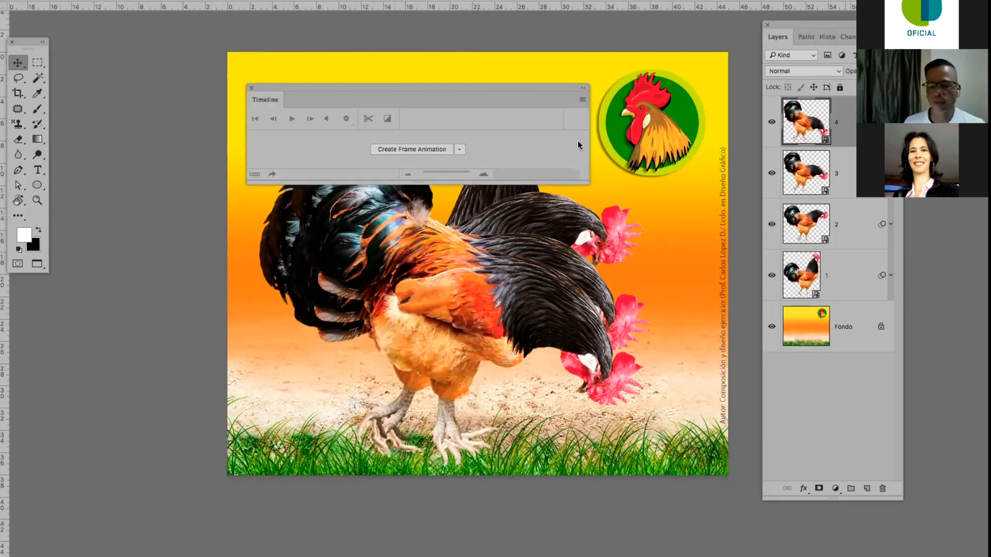
# Move the Timeline over the grass at the rooster's feet and create a frame animation in it.
pyautogui.moveTo(423, 94); pyautogui.dragTo(455, 410)
pyautogui.moveTo(507, 498); pyautogui.dragTo(536, 475)
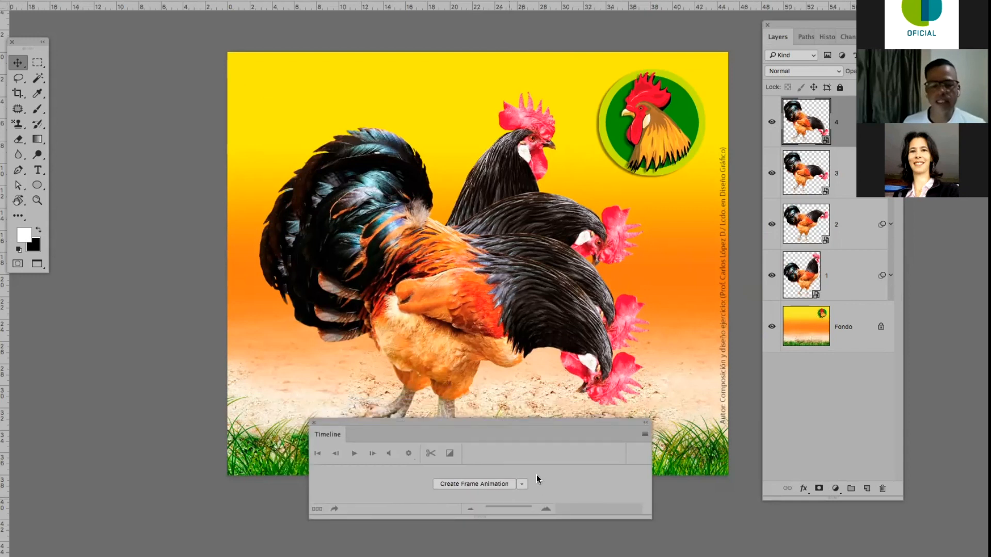
pyautogui.moveTo(544, 422); pyautogui.dragTo(546, 407)
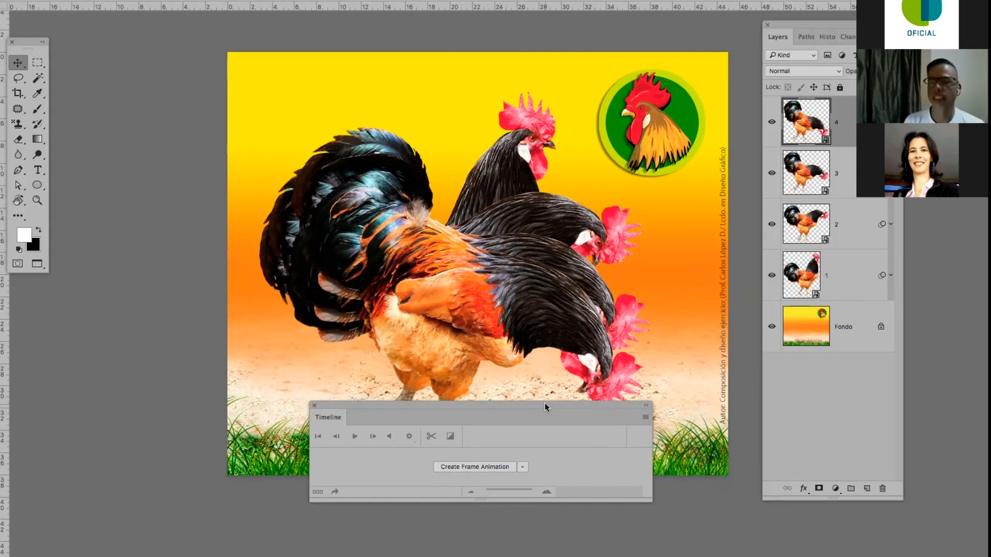
pyautogui.click(522, 467)
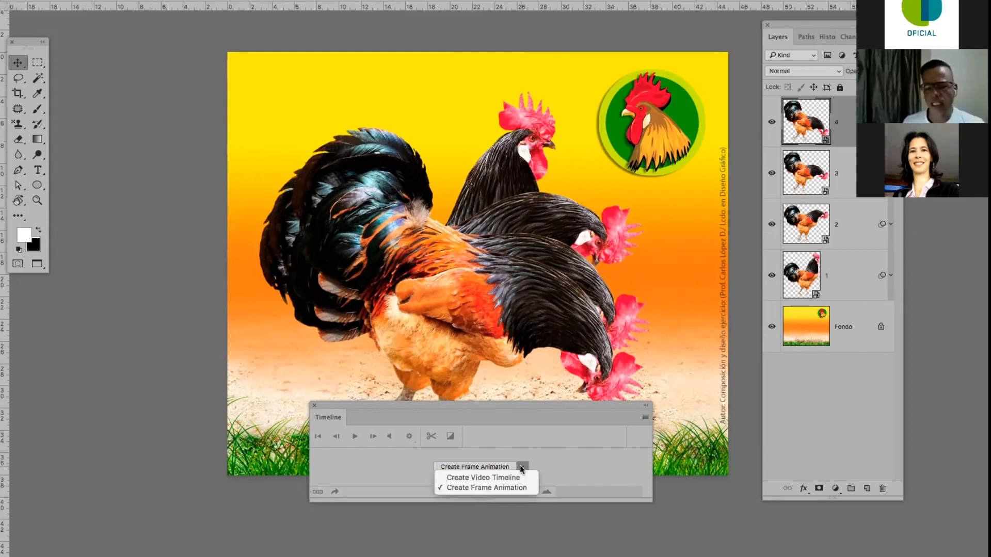
pyautogui.click(500, 489)
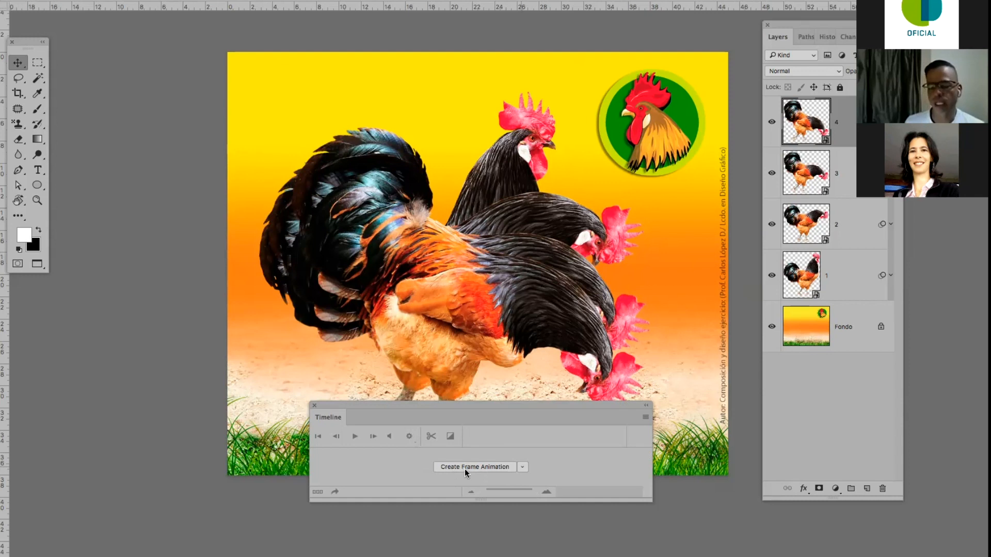
pyautogui.click(485, 468)
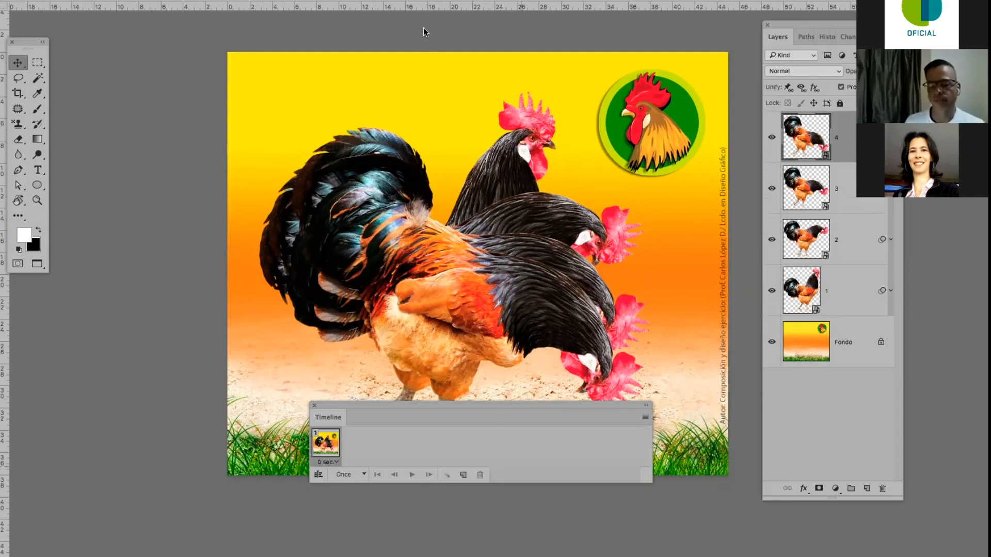
# Move the Timeline above the rooster's body and bring the Layers panel in beside the canvas so its controls are fully visible.
pyautogui.moveTo(495, 405); pyautogui.dragTo(424, 36)
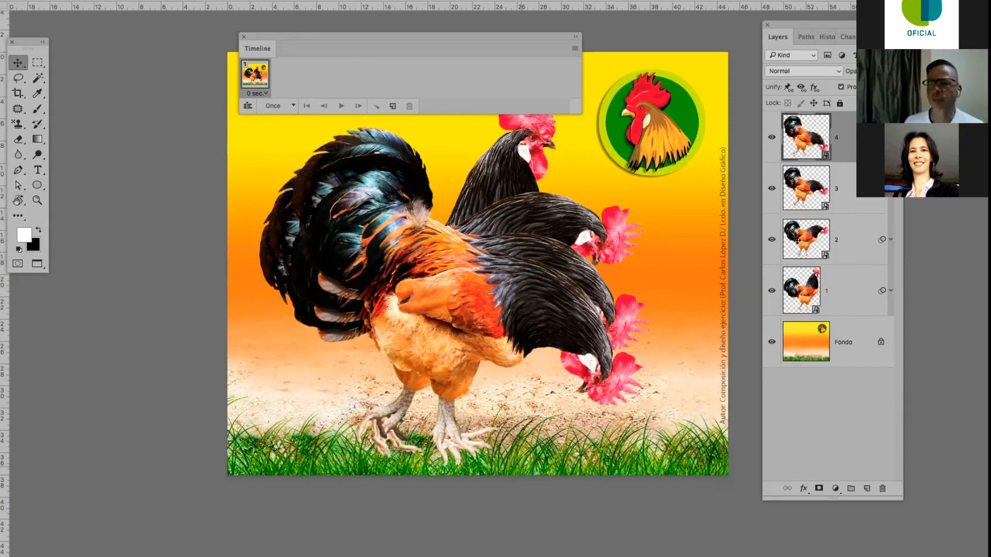
pyautogui.moveTo(842, 27); pyautogui.dragTo(795, 30)
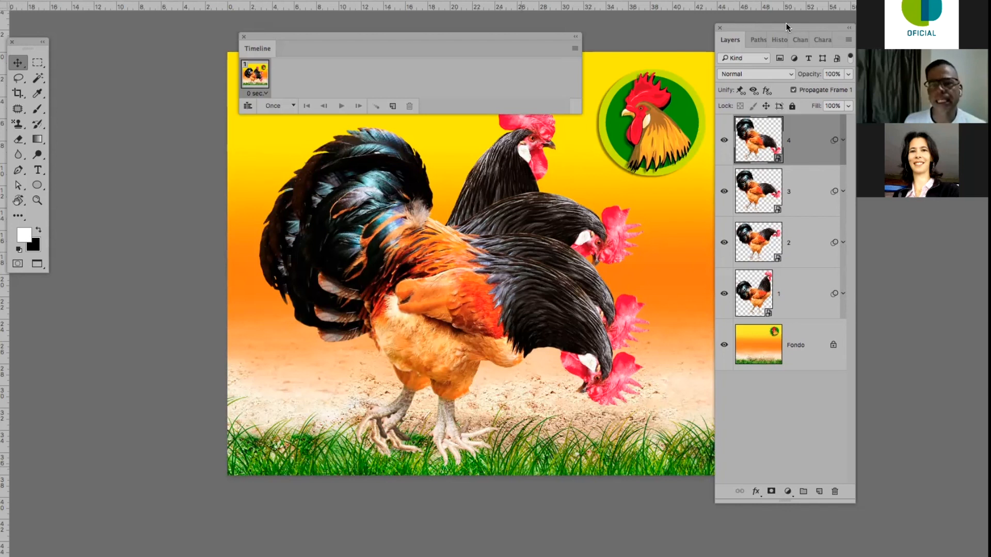
pyautogui.moveTo(785, 23); pyautogui.dragTo(767, 25)
# For animation frame 1, hide rooster layers 4, 3 and 2 and select layer 1, keeping it and Fondo visible.
pyautogui.click(705, 141)
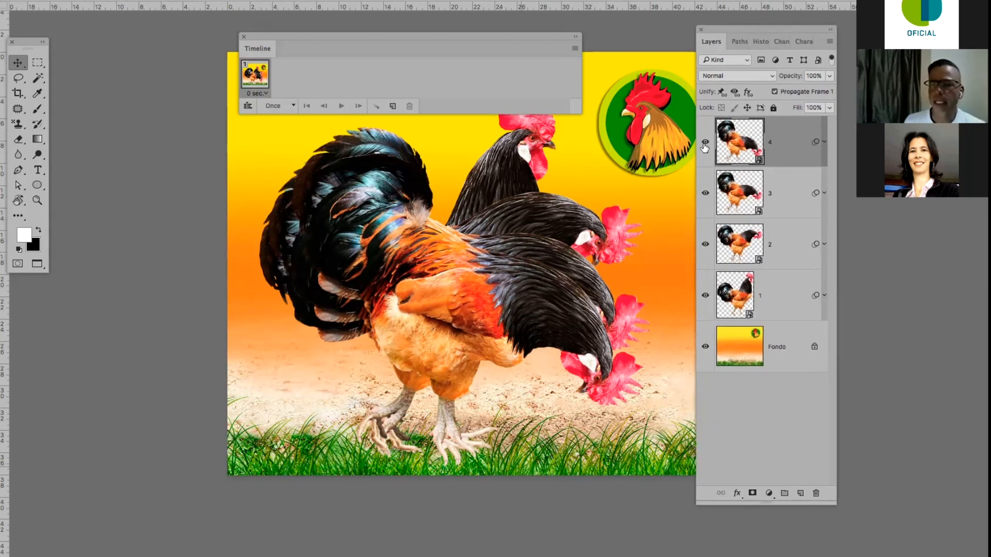
pyautogui.click(705, 192)
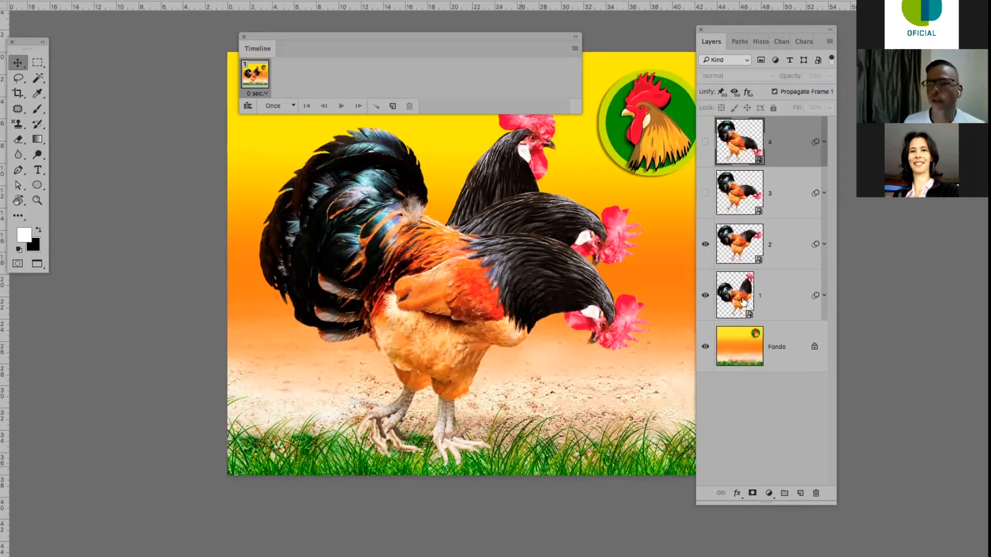
pyautogui.click(735, 312)
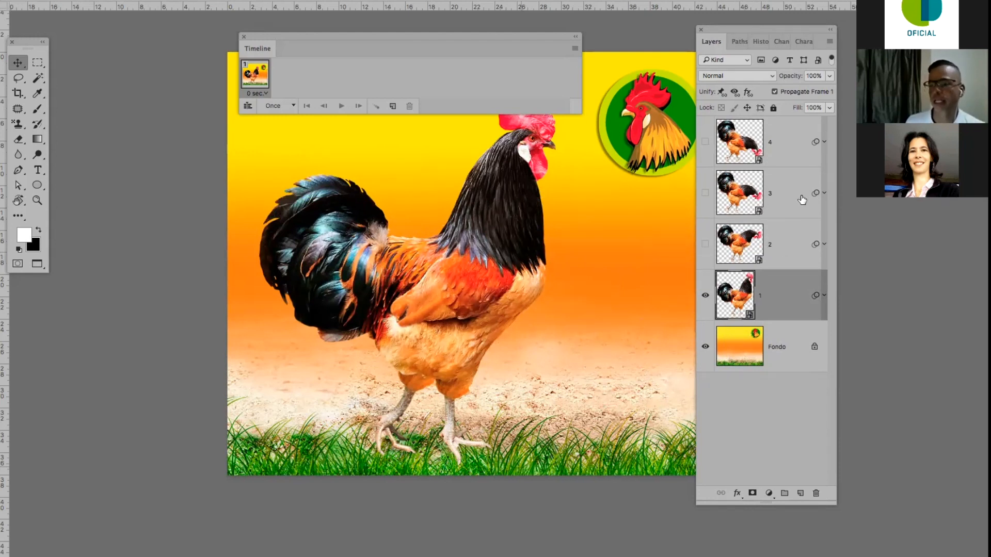
# Duplicate frame 1 and set the new frame 2 to show rooster layer 2 instead of layer 1.
pyautogui.click(392, 107)
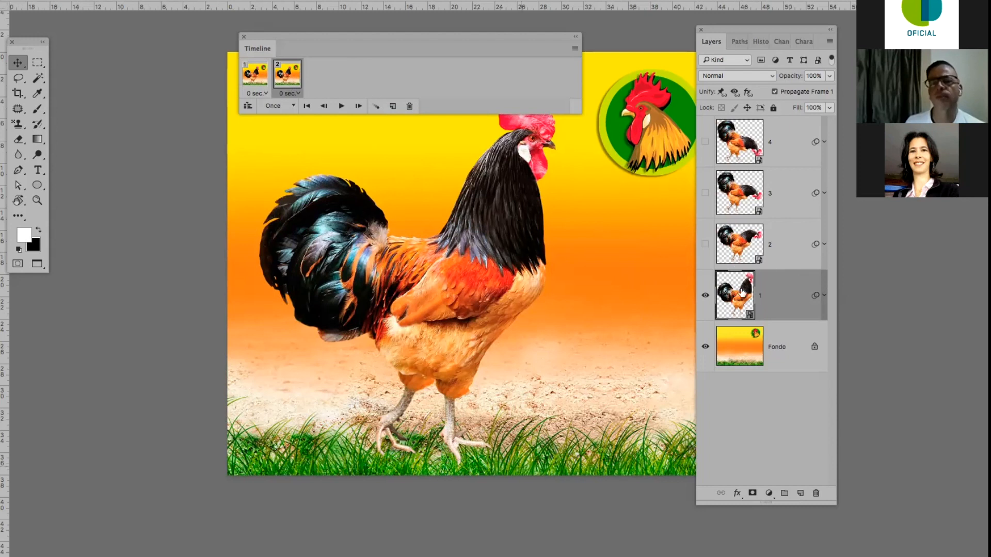
pyautogui.click(781, 254)
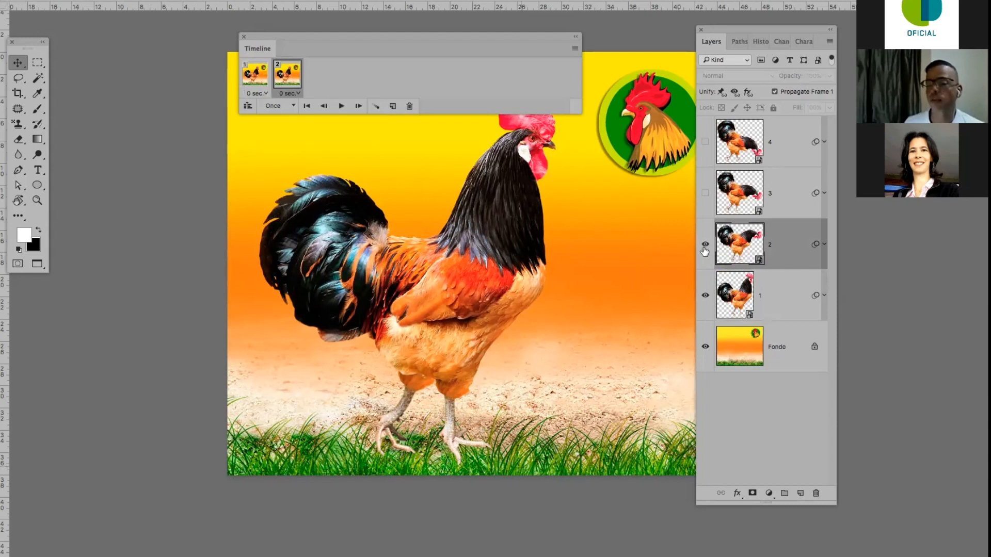
pyautogui.click(705, 245)
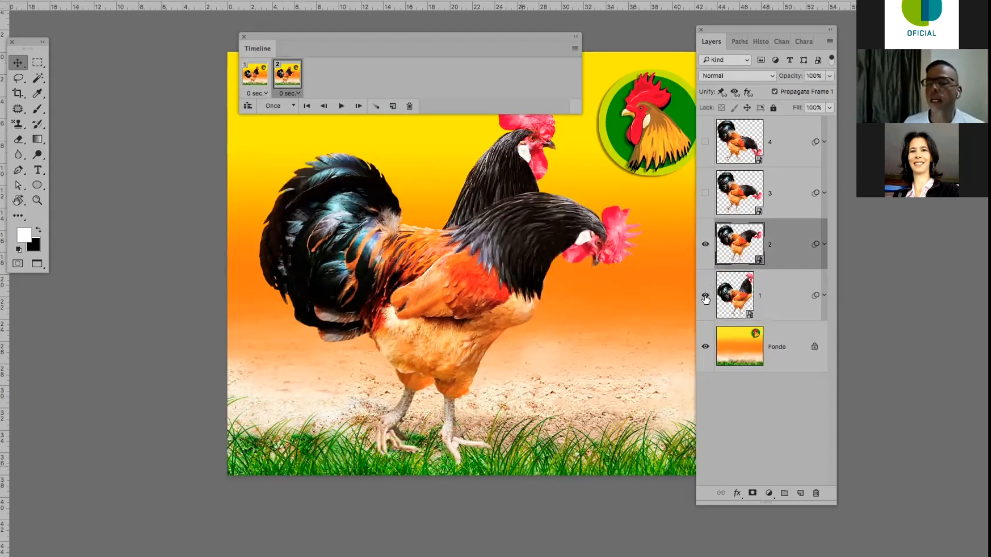
pyautogui.click(705, 299)
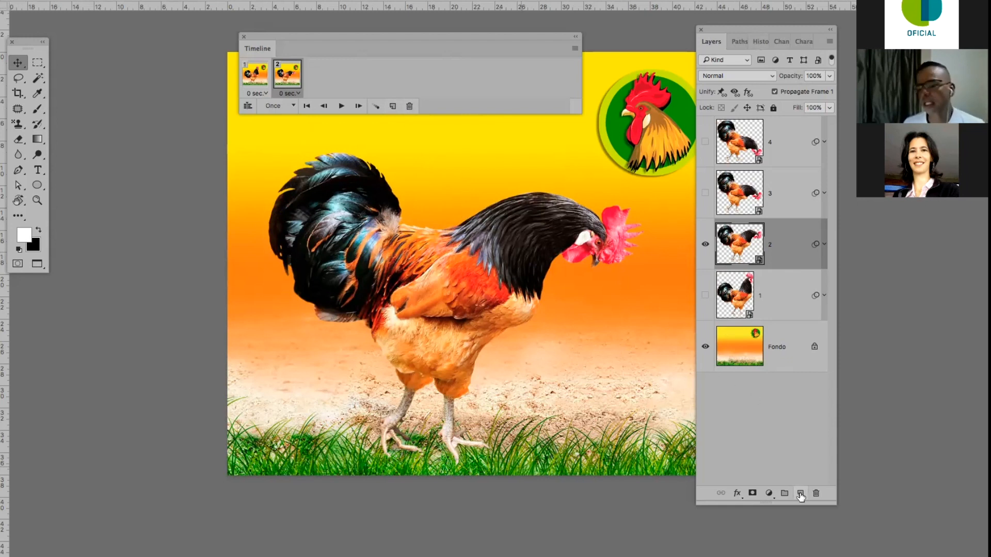
# Duplicate frame 2 and set the new frame 3 to show rooster layer 3 instead of layer 2.
pyautogui.moveTo(333, 37); pyautogui.dragTo(334, 43)
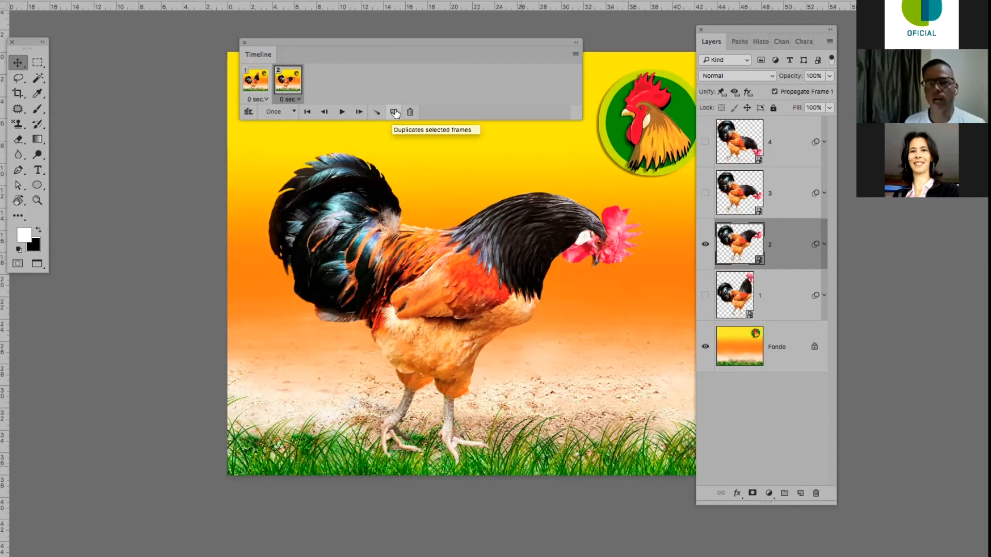
pyautogui.click(393, 112)
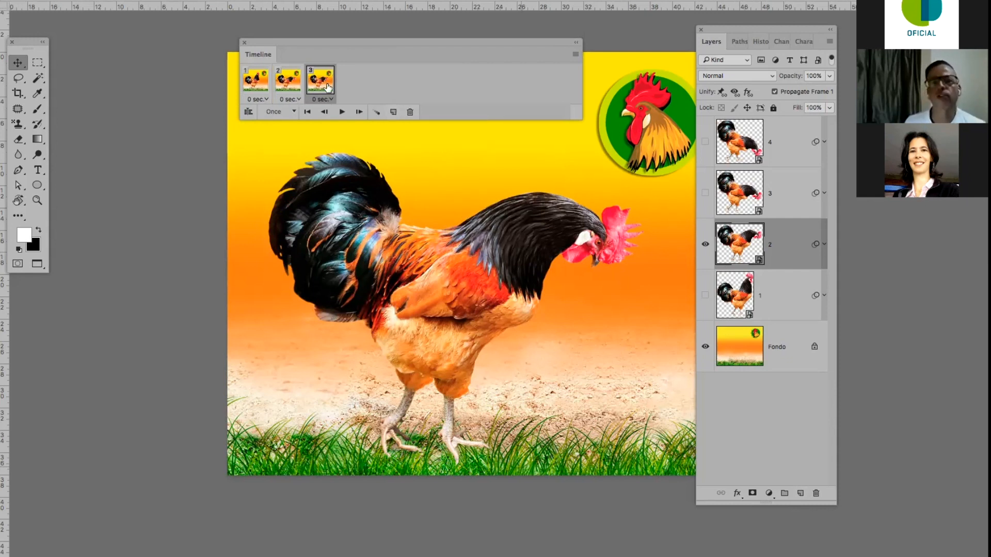
pyautogui.click(790, 199)
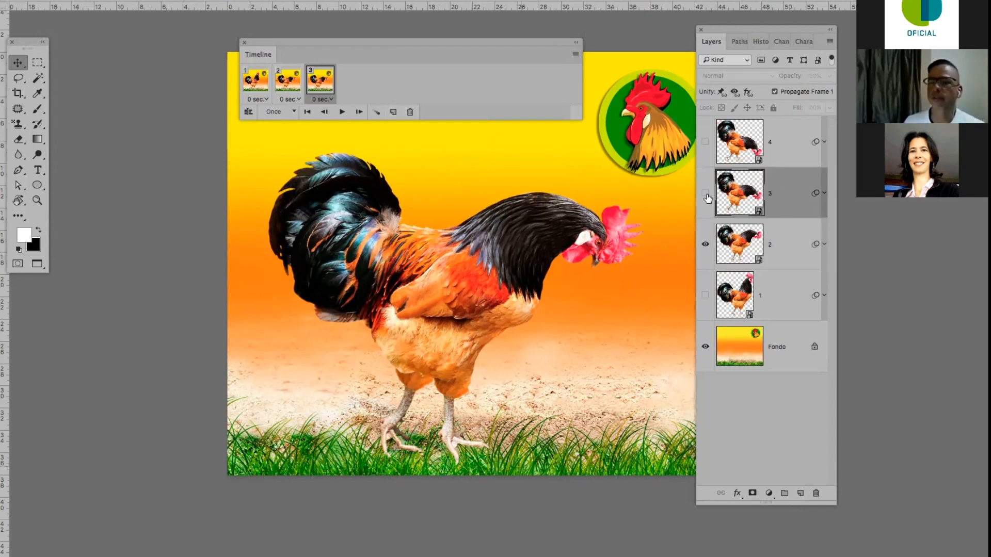
pyautogui.click(705, 194)
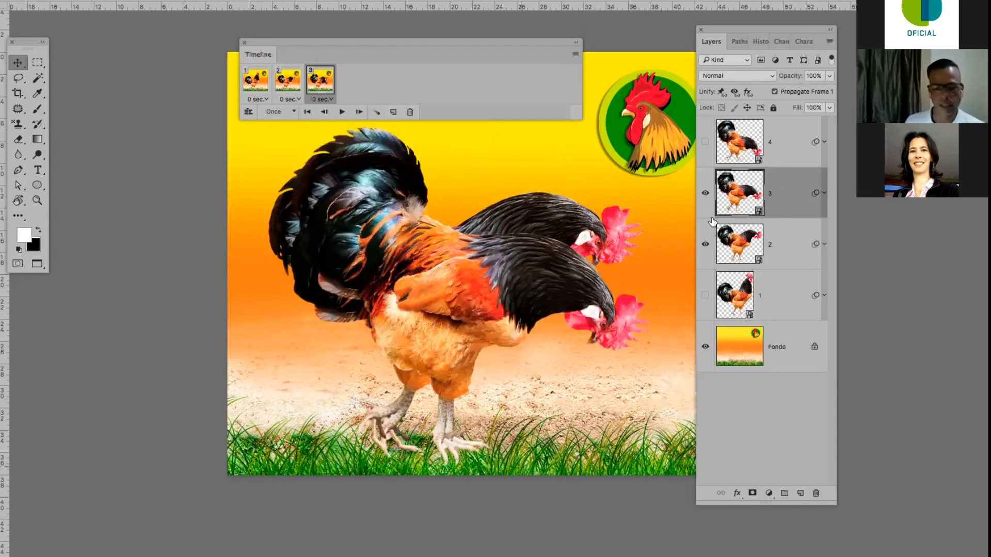
pyautogui.click(706, 244)
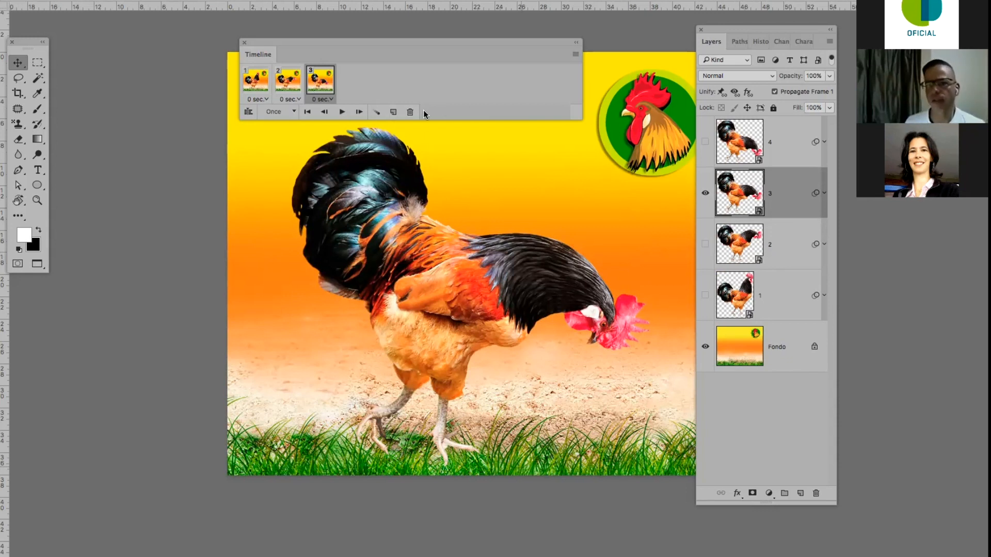
# Duplicate frame 3 and set the new frame 4 to show rooster layer 4 instead of layer 3.
pyautogui.click(394, 113)
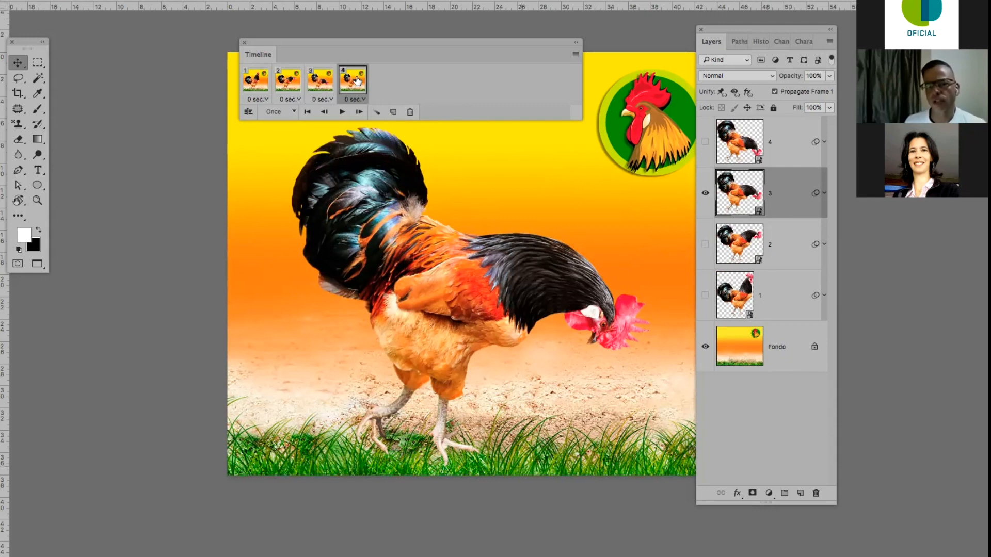
pyautogui.click(771, 151)
pyautogui.click(704, 146)
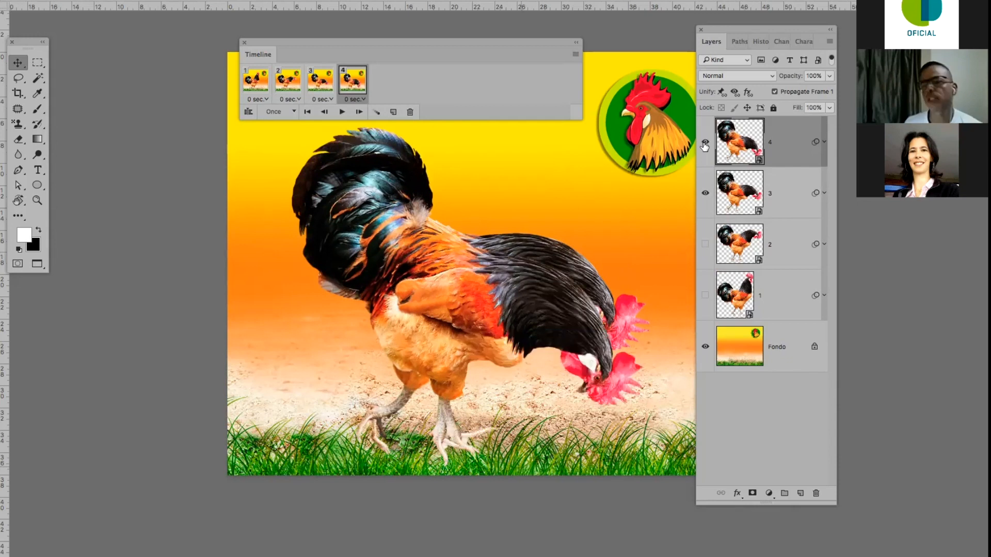
pyautogui.click(704, 194)
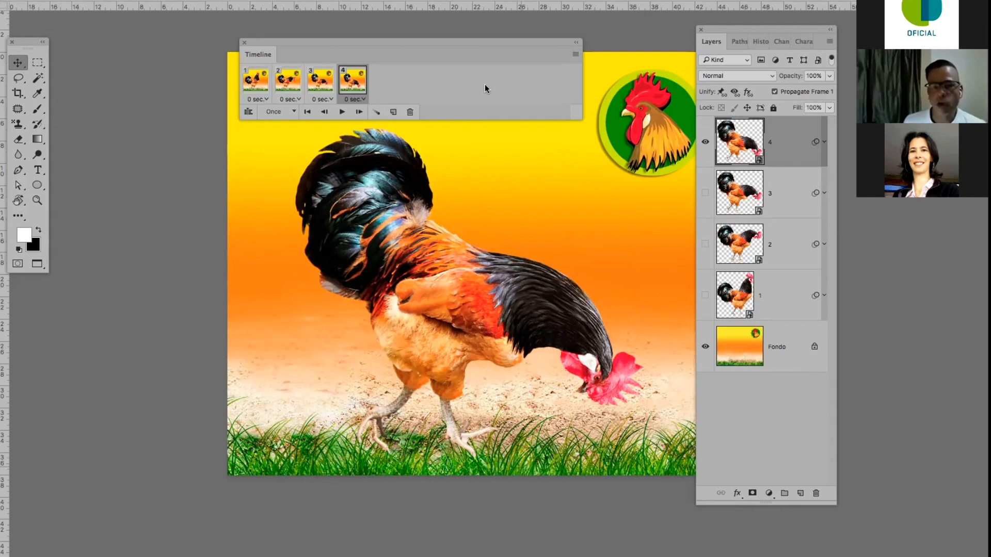
# Play back the four-frame animation several times, moving the Timeline clear of the rooster to watch its head drop.
pyautogui.click(342, 111)
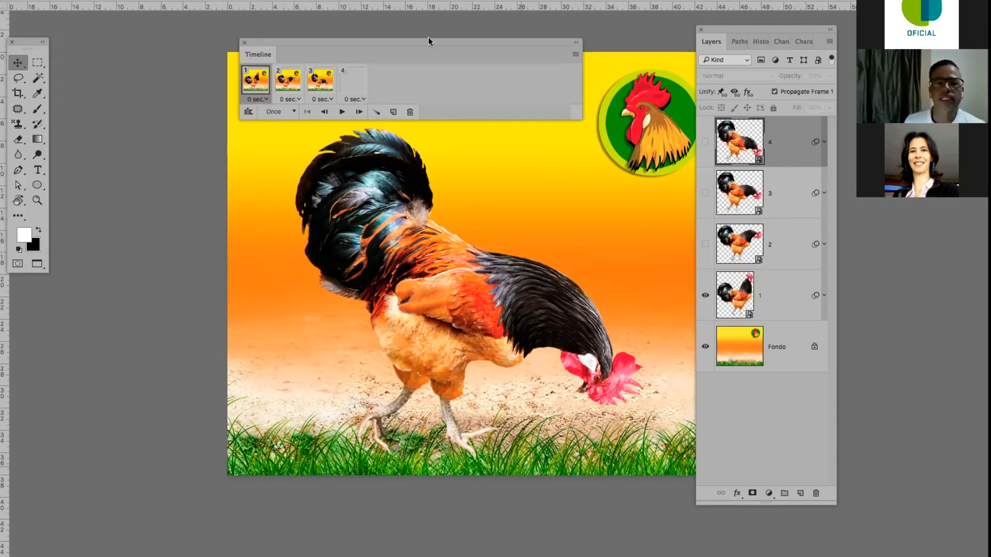
pyautogui.moveTo(429, 38); pyautogui.dragTo(354, 13)
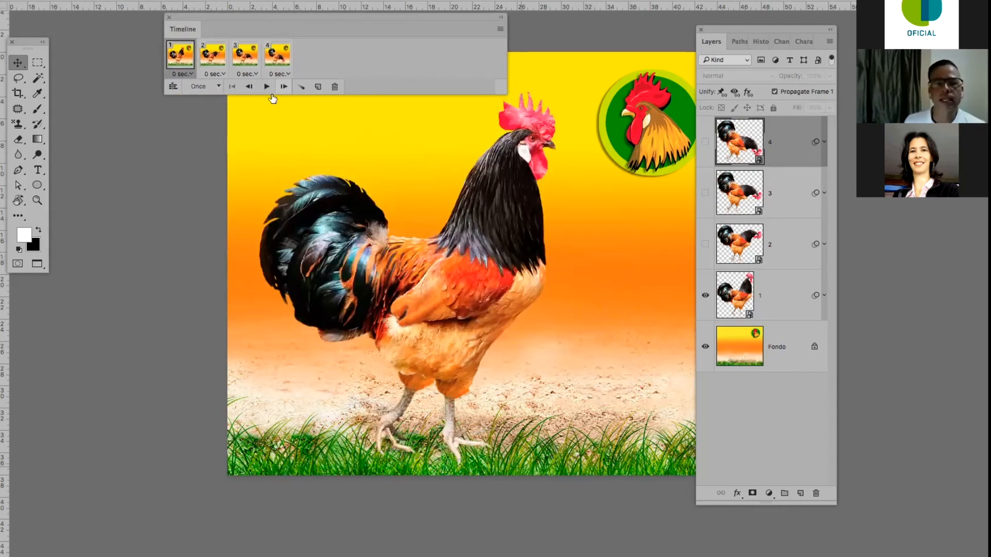
pyautogui.click(266, 87)
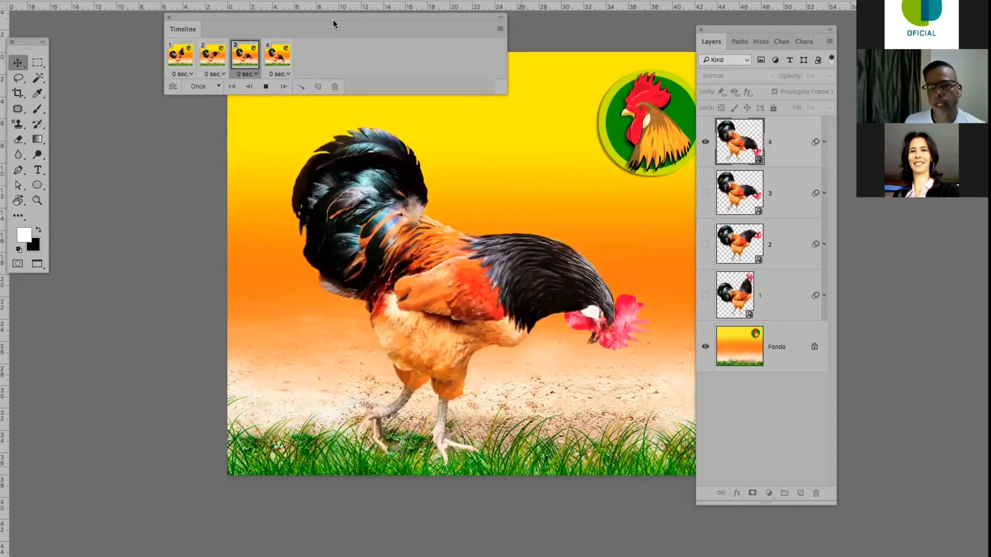
pyautogui.moveTo(333, 23); pyautogui.dragTo(423, 33)
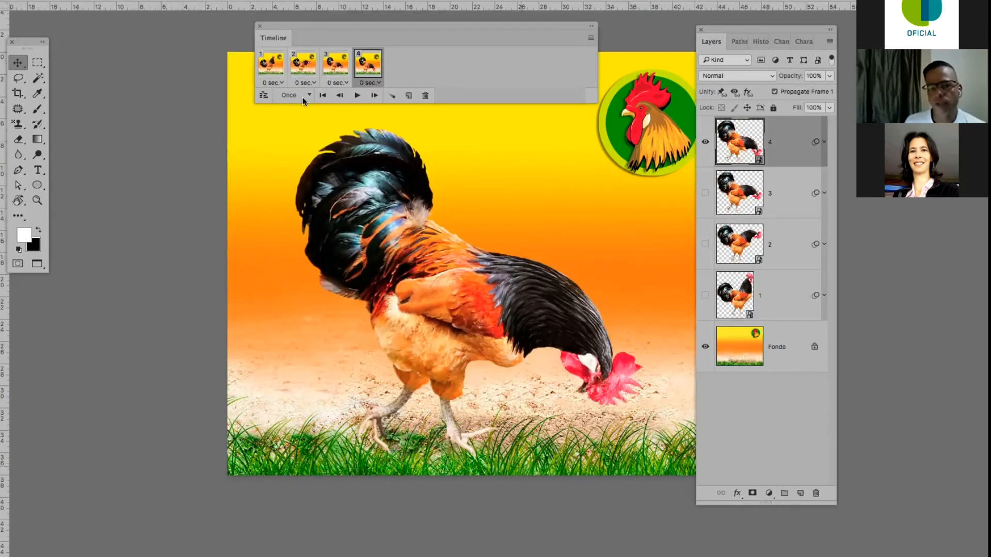
pyautogui.click(355, 98)
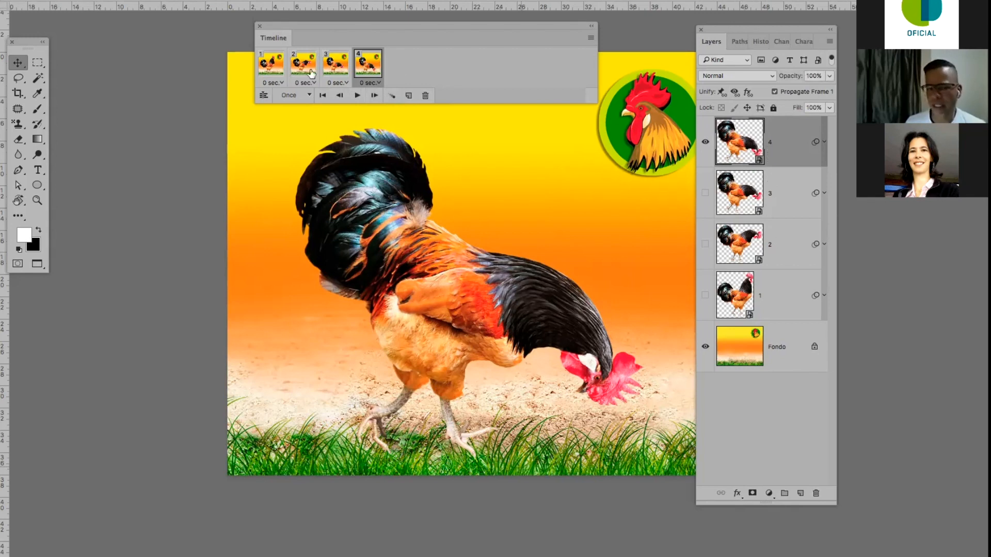
# Go through animation frames 1 to 4 in order to check the rooster's pose in each one.
pyautogui.click(276, 68)
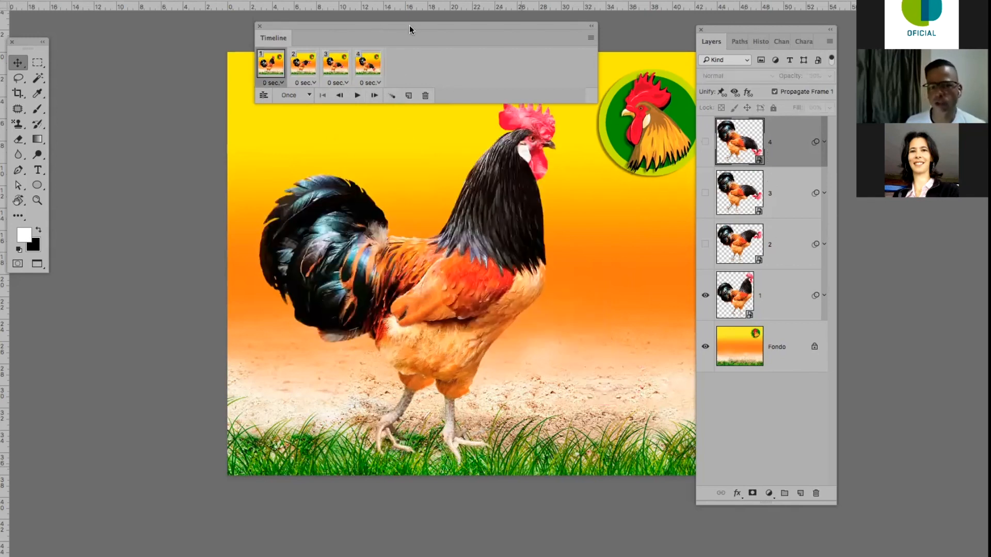
pyautogui.moveTo(409, 26); pyautogui.dragTo(375, 14)
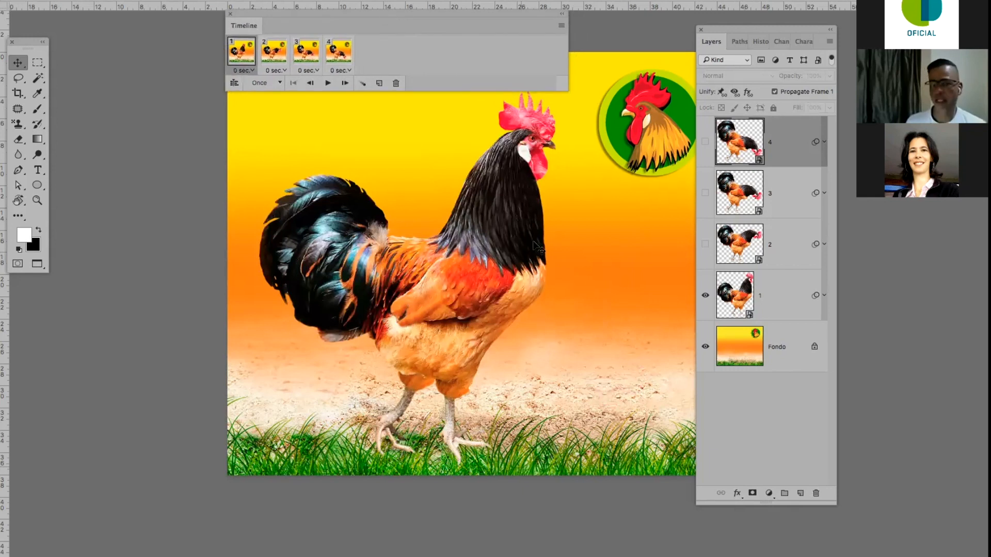
pyautogui.click(277, 54)
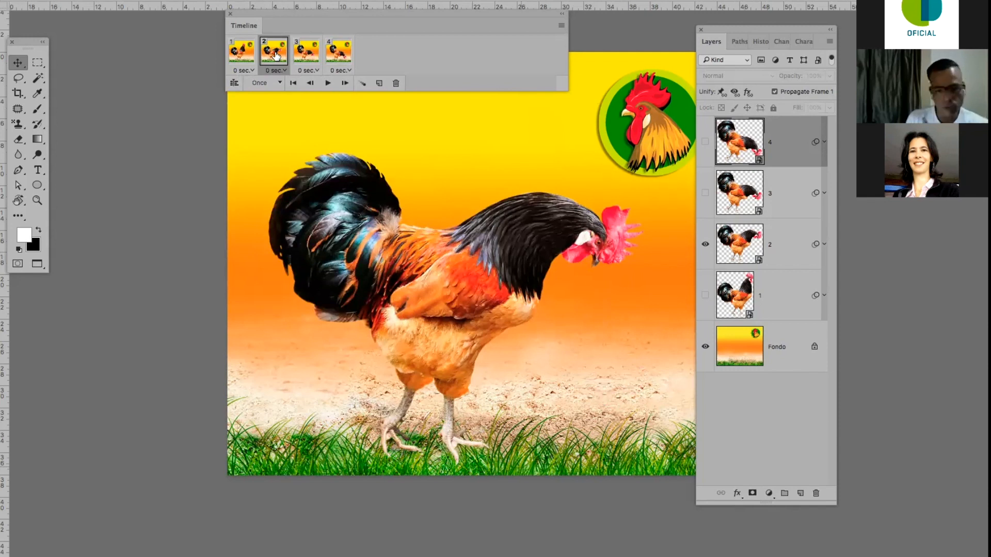
pyautogui.click(305, 54)
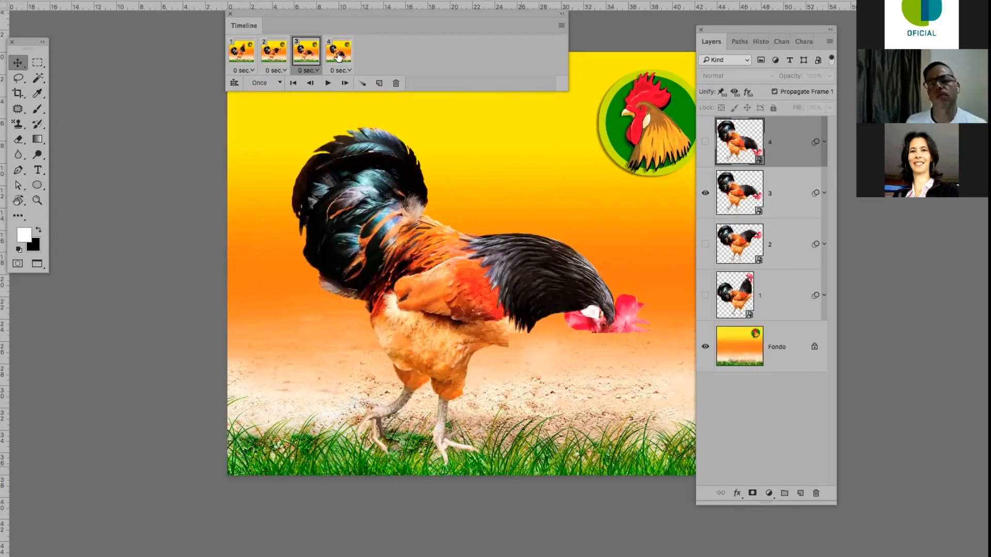
pyautogui.click(339, 55)
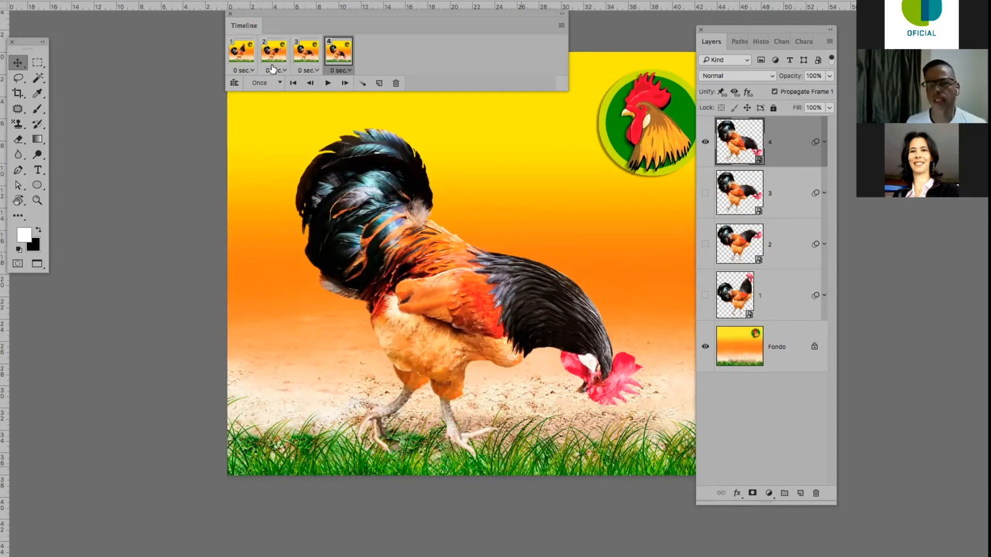
# Select animation frames 1 through 4 and copy them.
pyautogui.click(241, 51)
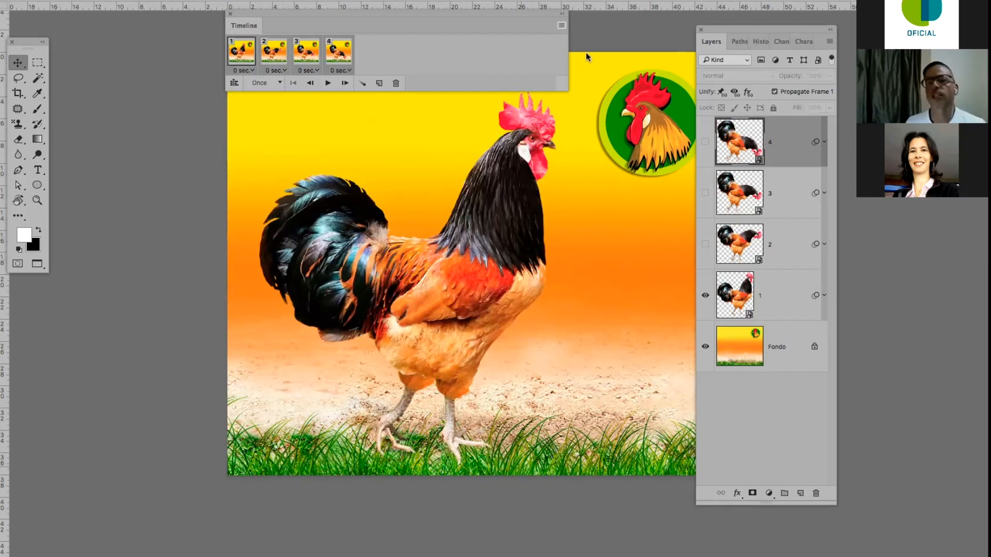
pyautogui.click(561, 25)
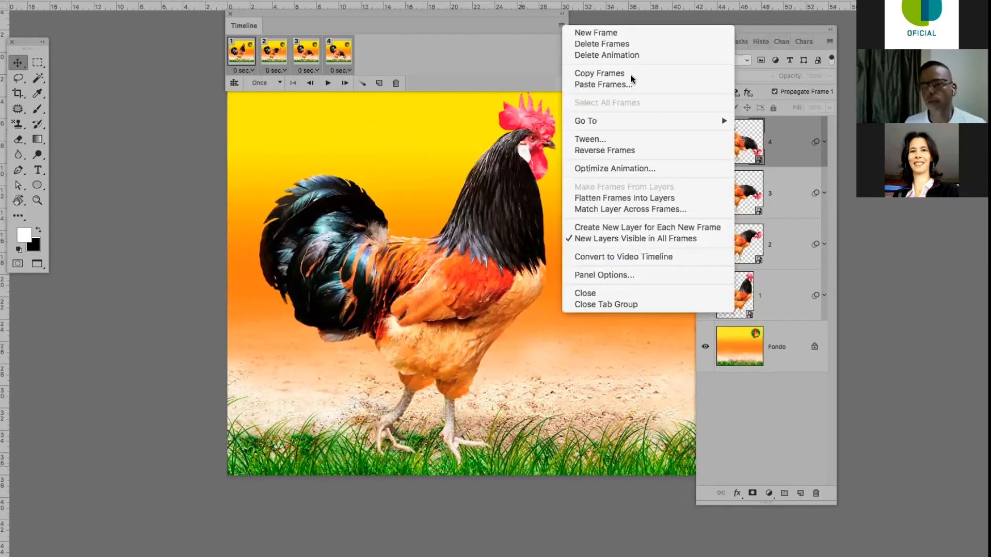
pyautogui.click(630, 76)
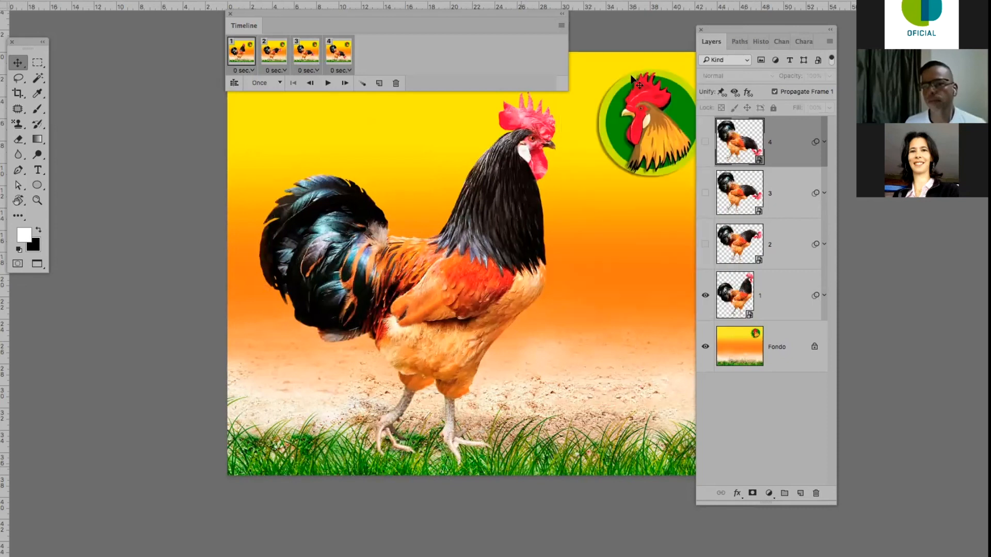
pyautogui.click(327, 60)
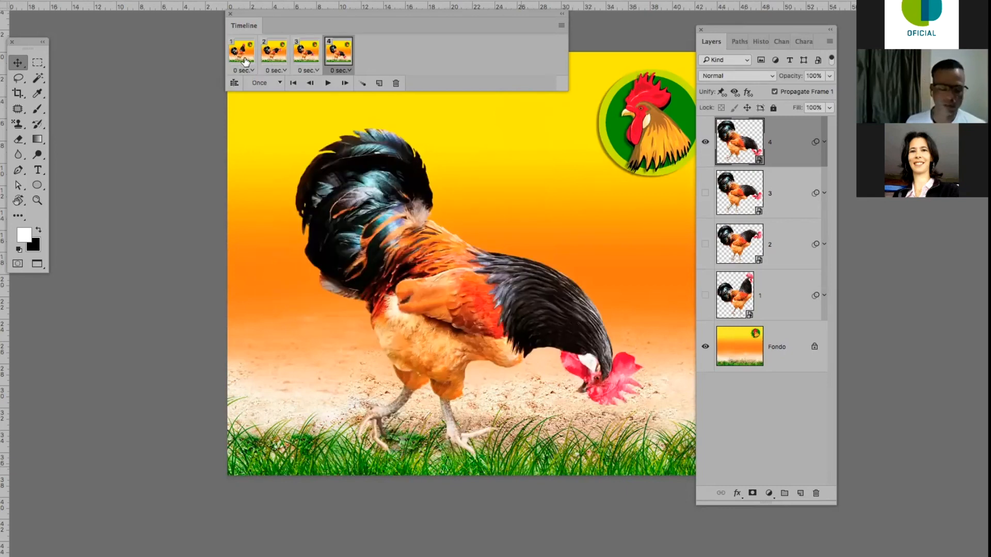
pyautogui.click(242, 55)
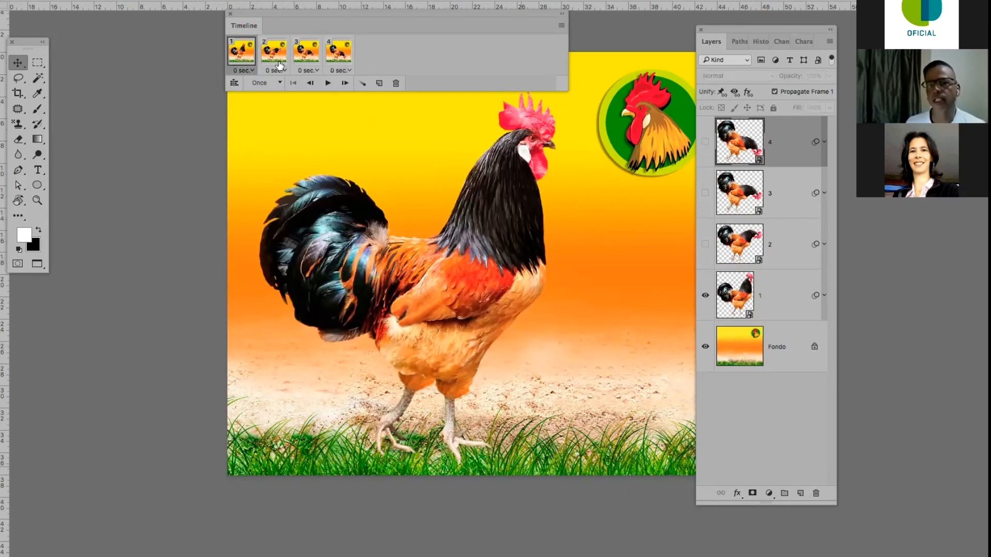
pyautogui.keyDown('shift'); pyautogui.click(338, 56); pyautogui.keyUp('shift')
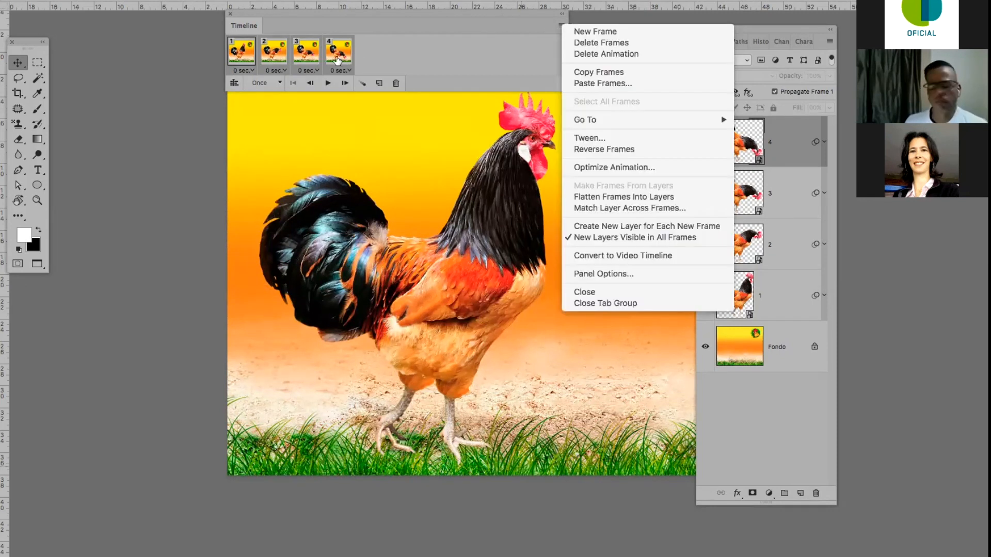
# Paste the copied frames after frame 4, using the Paste After Selection method without linking added layers.
pyautogui.click(324, 59)
pyautogui.click(332, 60)
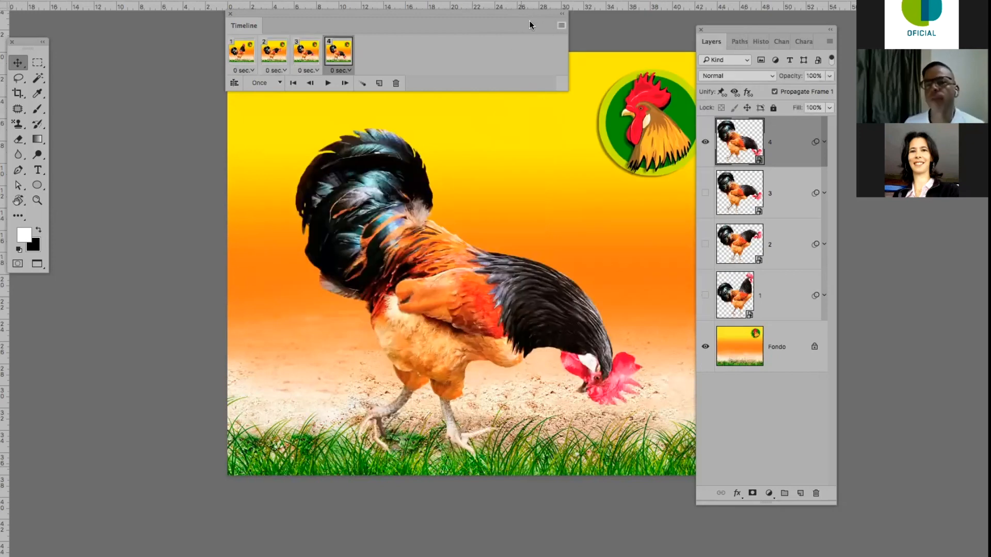
pyautogui.moveTo(525, 44); pyautogui.dragTo(546, 64)
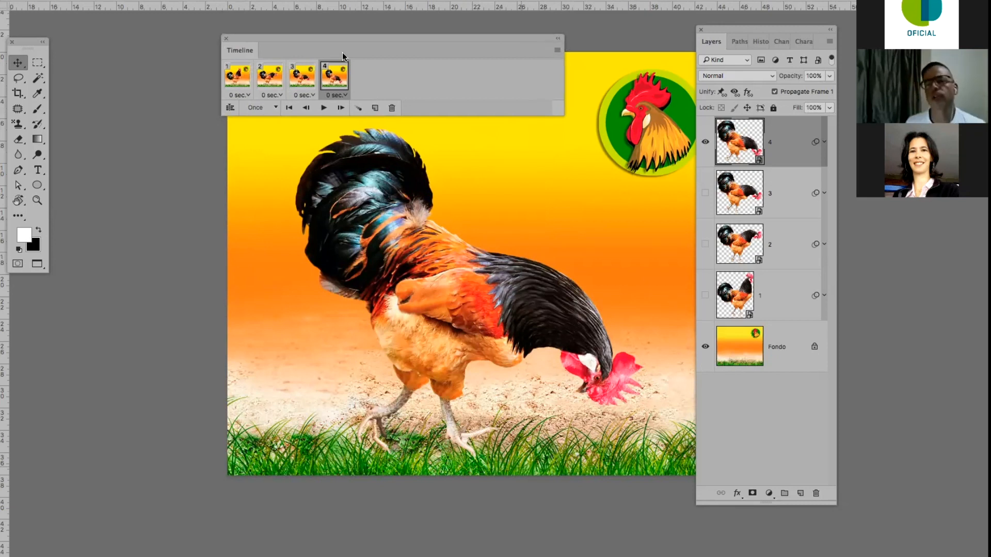
pyautogui.click(559, 49)
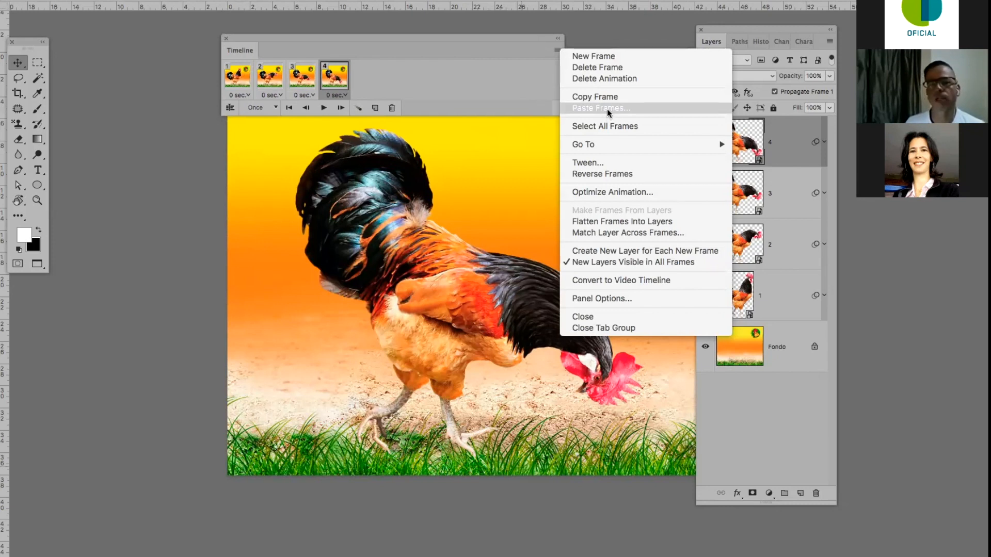
pyautogui.click(607, 110)
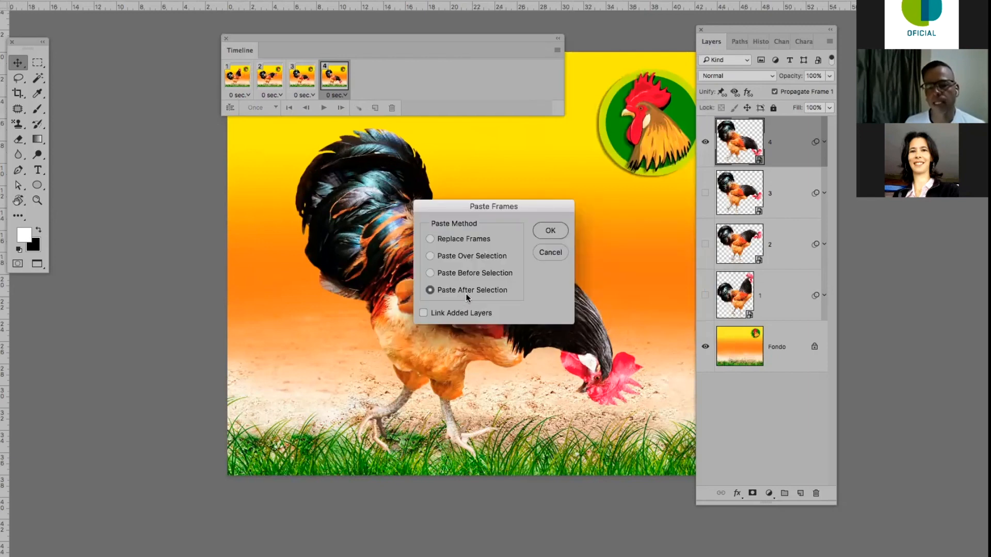
pyautogui.click(550, 231)
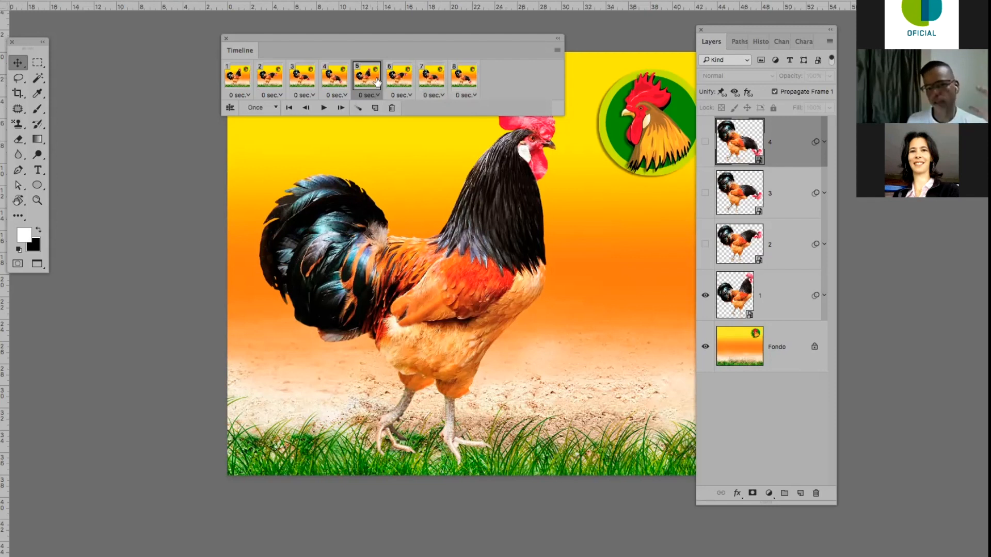
# Select the pasted frames 5 through 8 and reverse their order.
pyautogui.keyDown('shift'); pyautogui.click(464, 84); pyautogui.keyUp('shift')
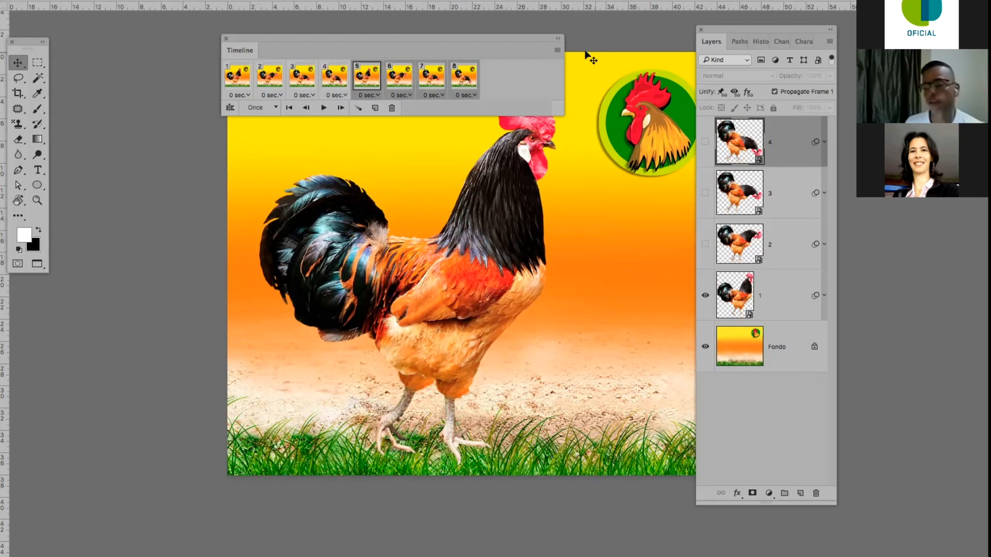
pyautogui.click(557, 51)
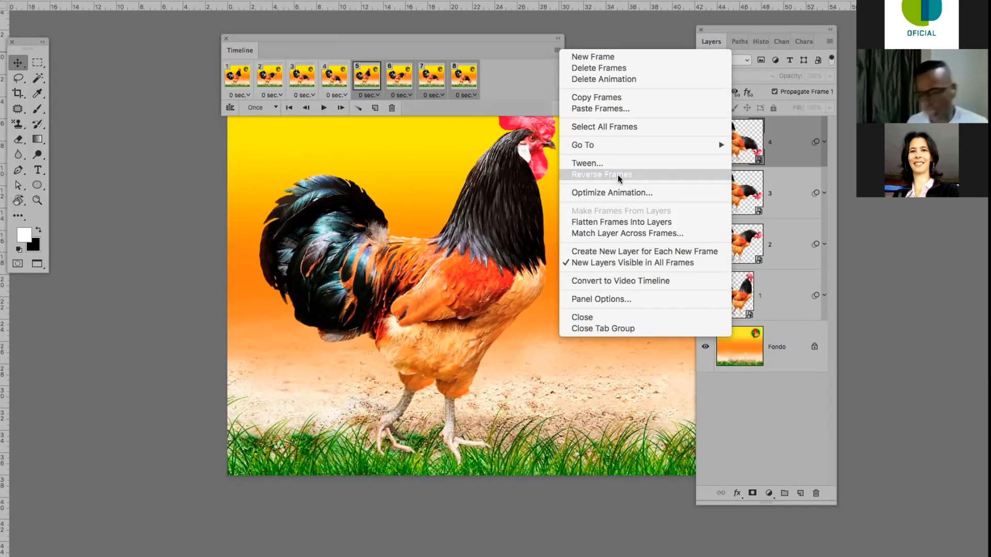
pyautogui.click(617, 174)
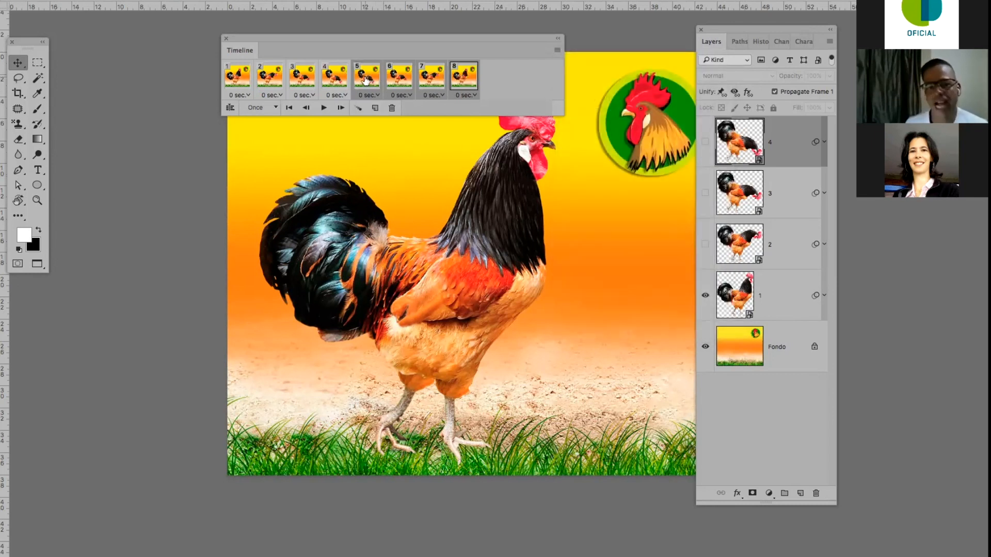
# Compare frames 4 and 5, and delete frame 5 as the repeated head-down pose.
pyautogui.click(365, 80)
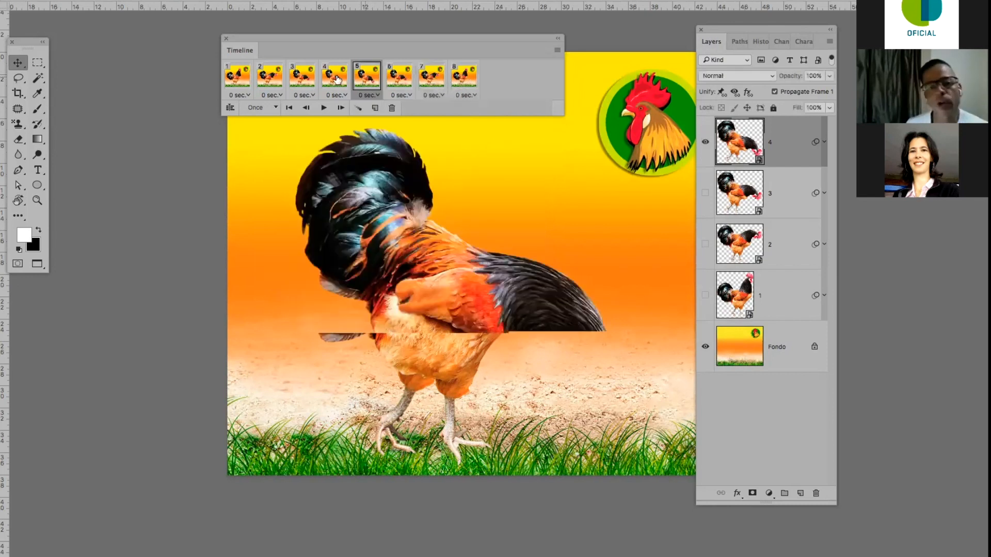
pyautogui.click(338, 80)
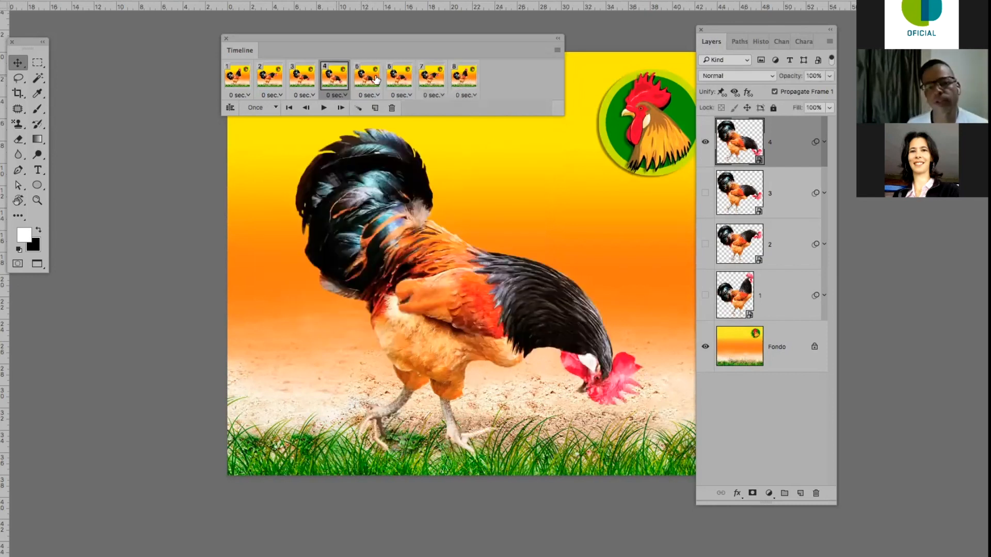
pyautogui.click(375, 80)
pyautogui.click(391, 107)
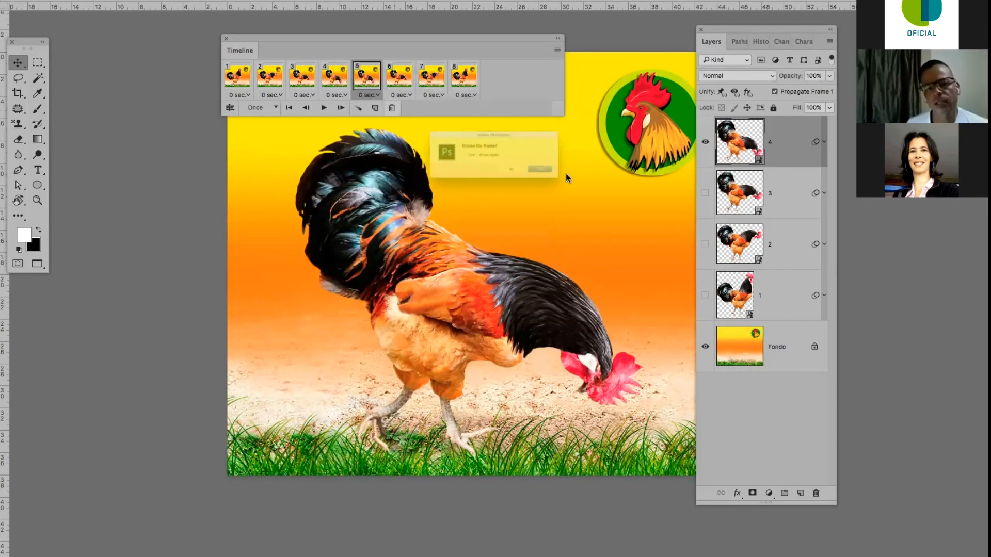
pyautogui.press('Return')
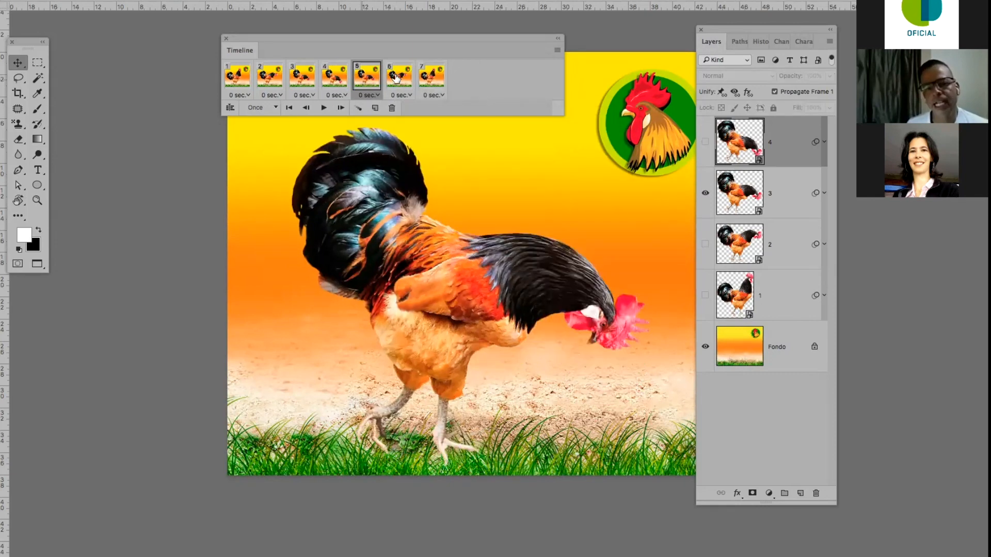
# Check the poses in frames 6 and 7, and compare the last frame with frame 1.
pyautogui.click(397, 78)
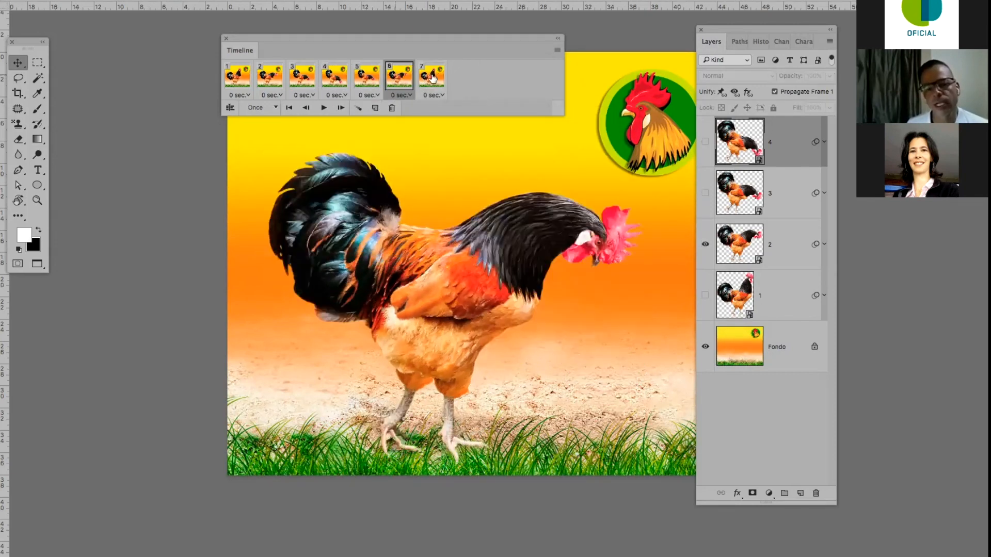
pyautogui.click(433, 77)
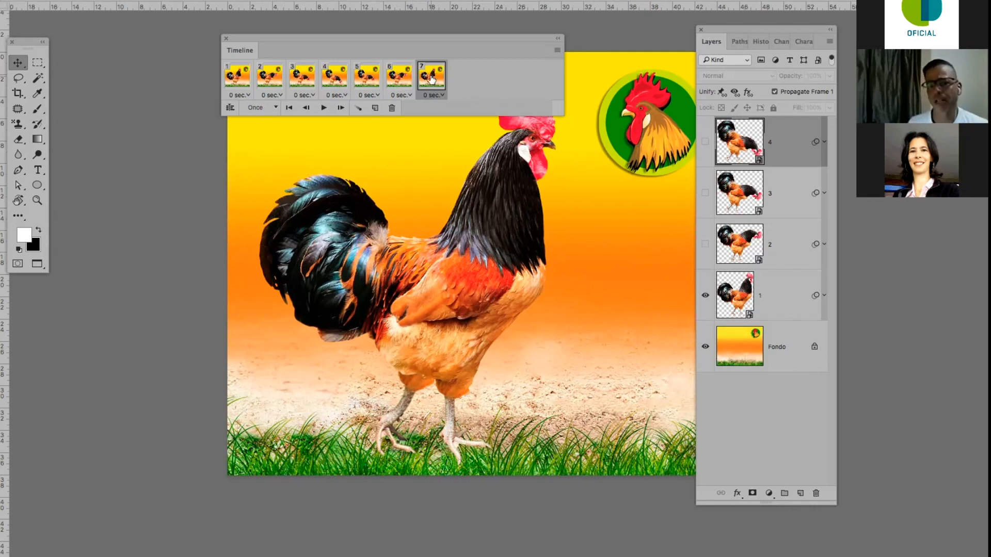
pyautogui.click(231, 79)
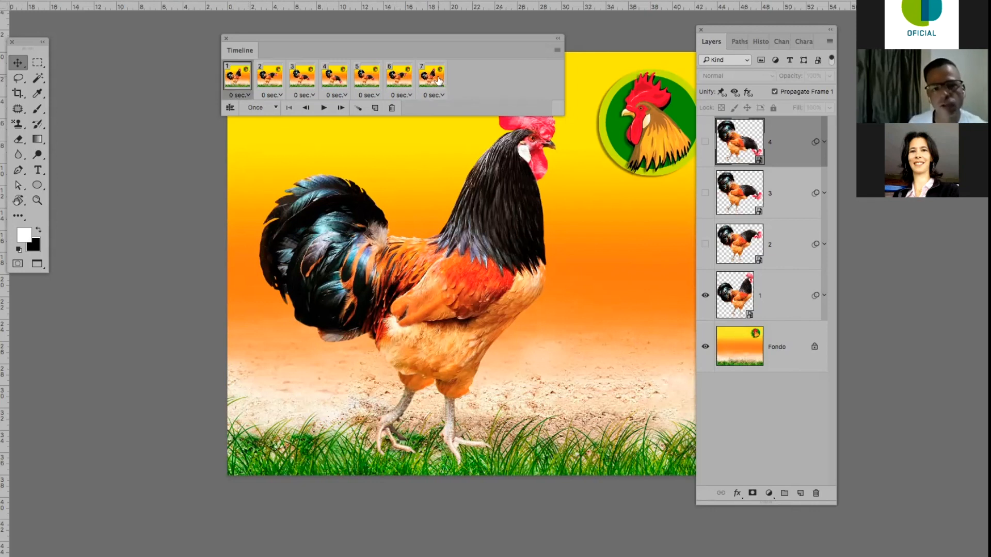
pyautogui.click(438, 81)
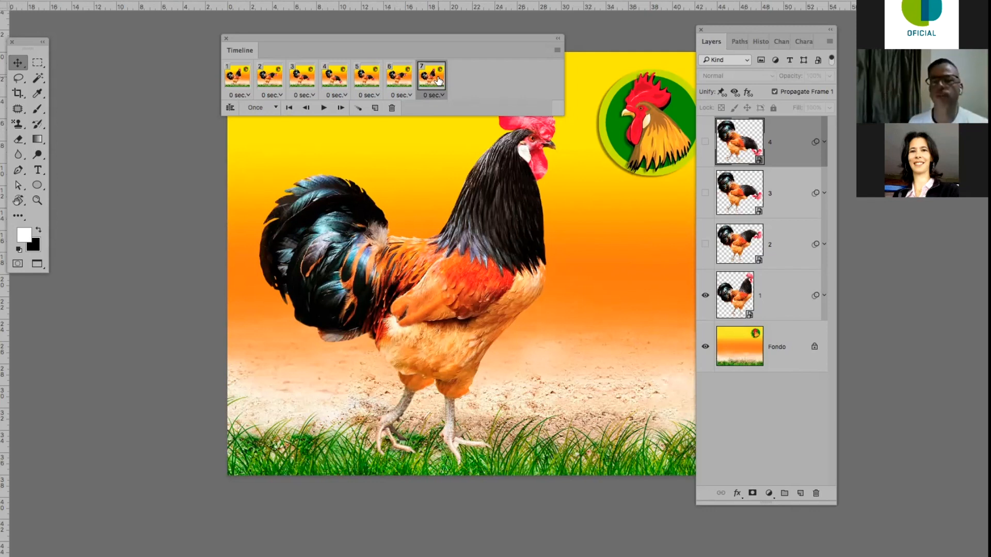
# Delete frame 7, the repeat of the head-up pose in frame 1, and play the animation.
pyautogui.click(392, 107)
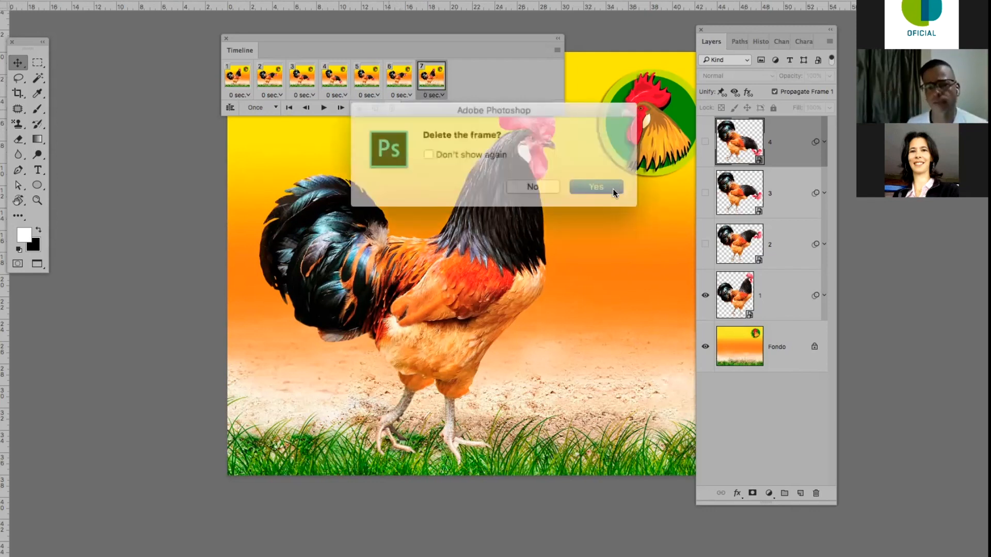
pyautogui.click(596, 189)
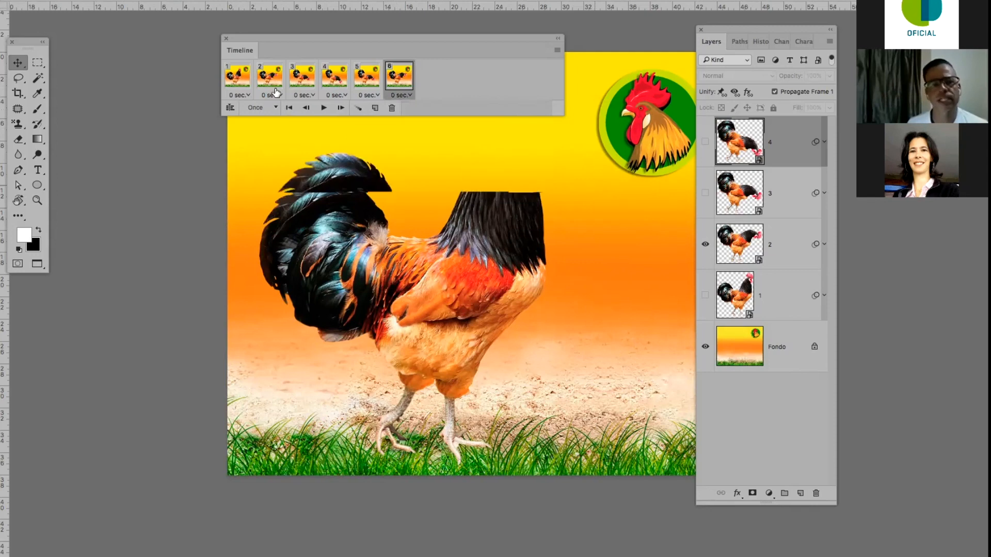
pyautogui.click(236, 82)
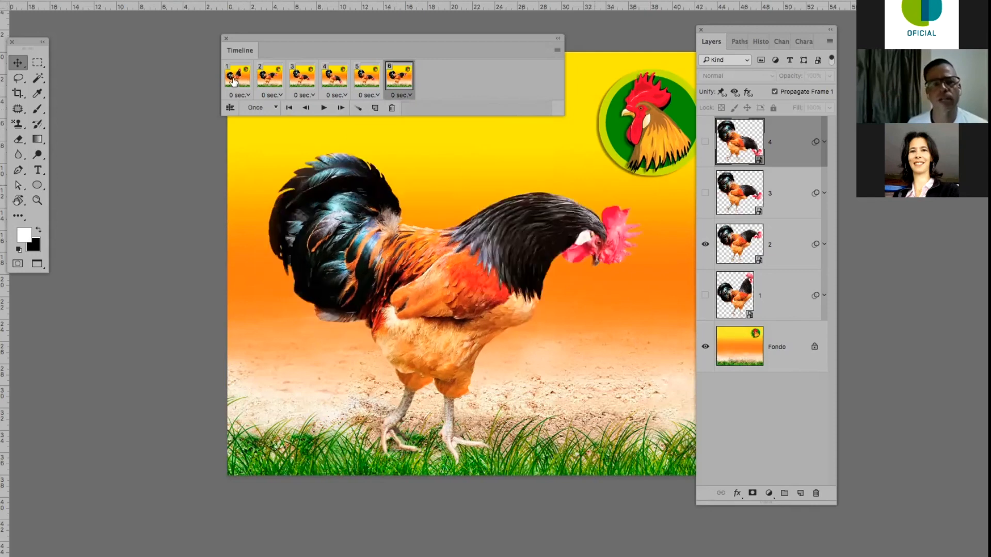
pyautogui.click(324, 108)
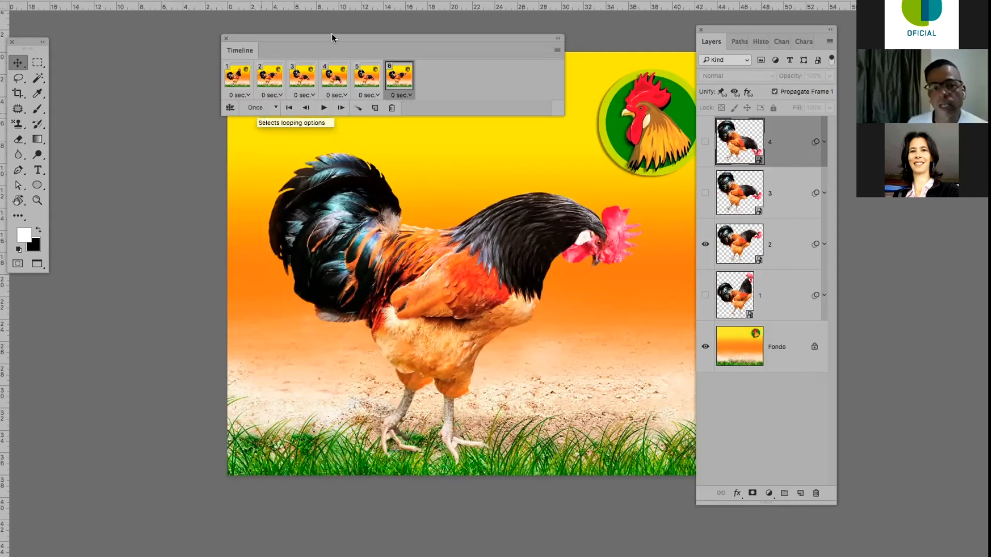
# Set the animation's looping option to 3 times and play it.
pyautogui.moveTo(332, 33); pyautogui.dragTo(362, 29)
pyautogui.click(295, 104)
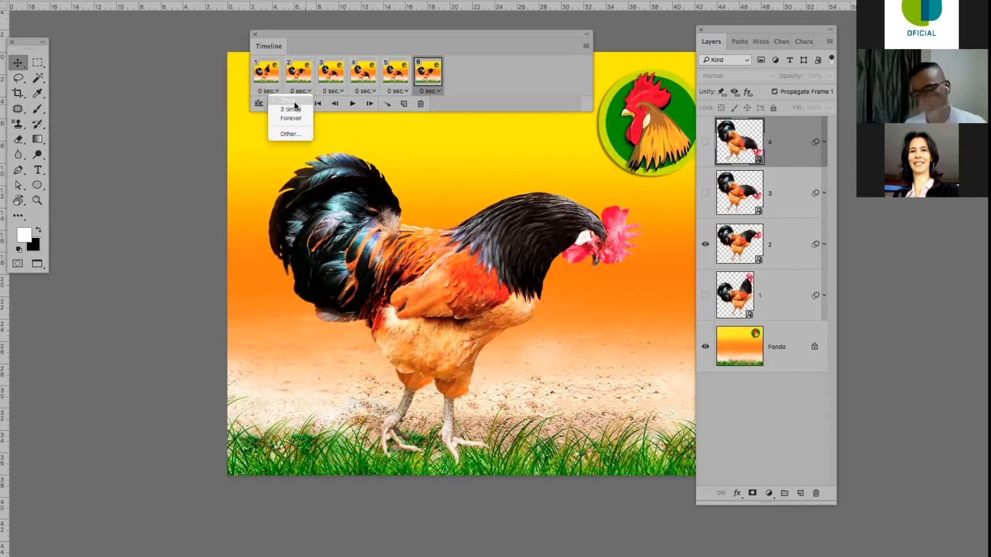
pyautogui.click(296, 109)
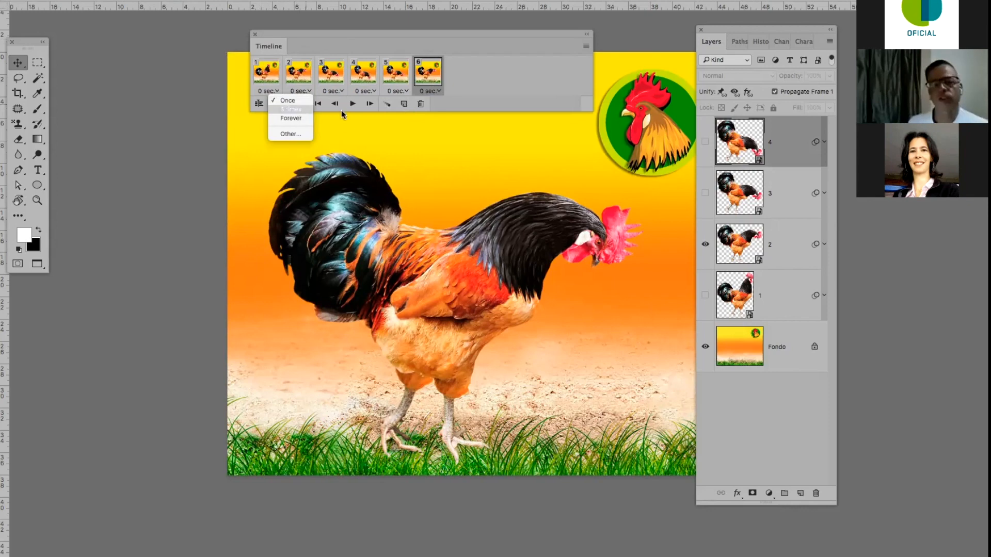
pyautogui.press('space')
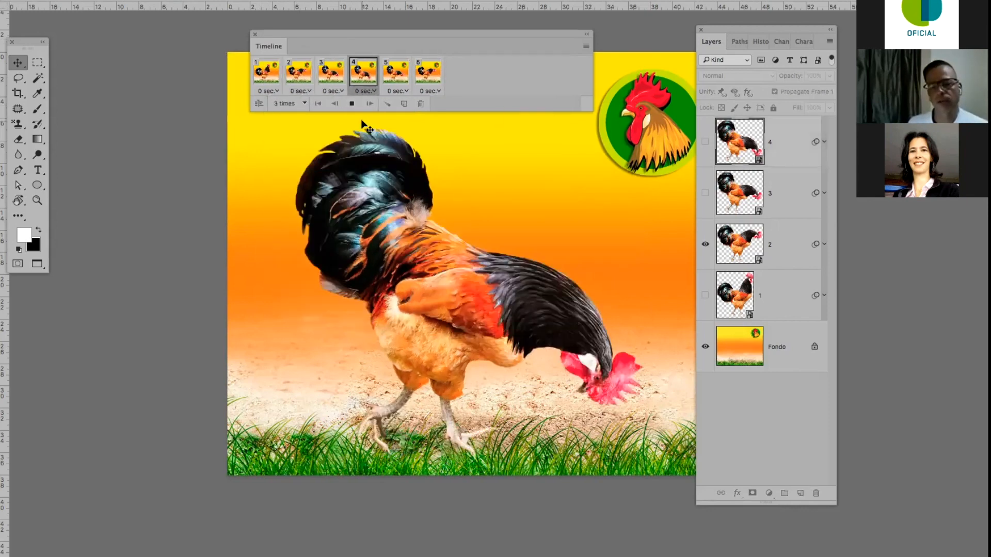
# Set the looping option to Forever, then play and stop the animation.
pyautogui.click(304, 103)
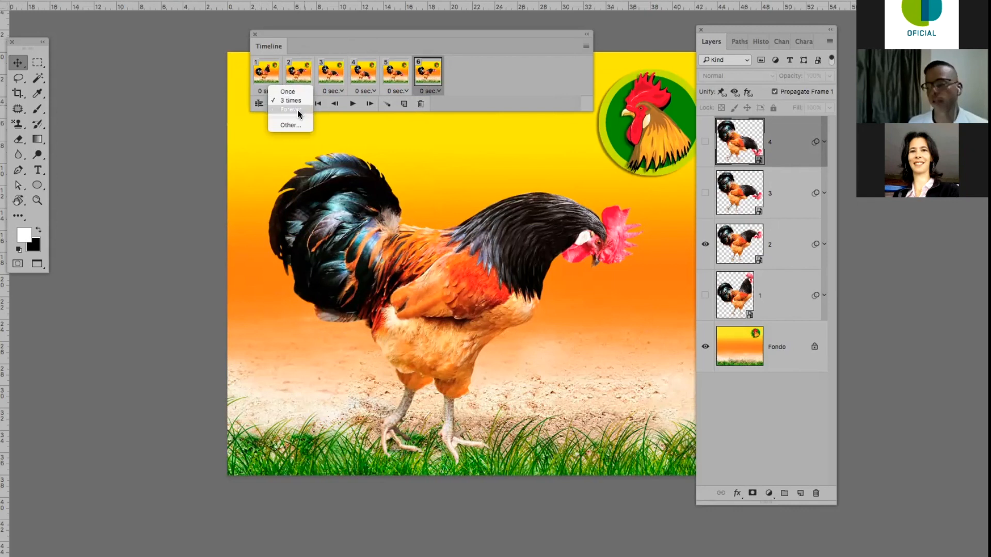
pyautogui.click(298, 109)
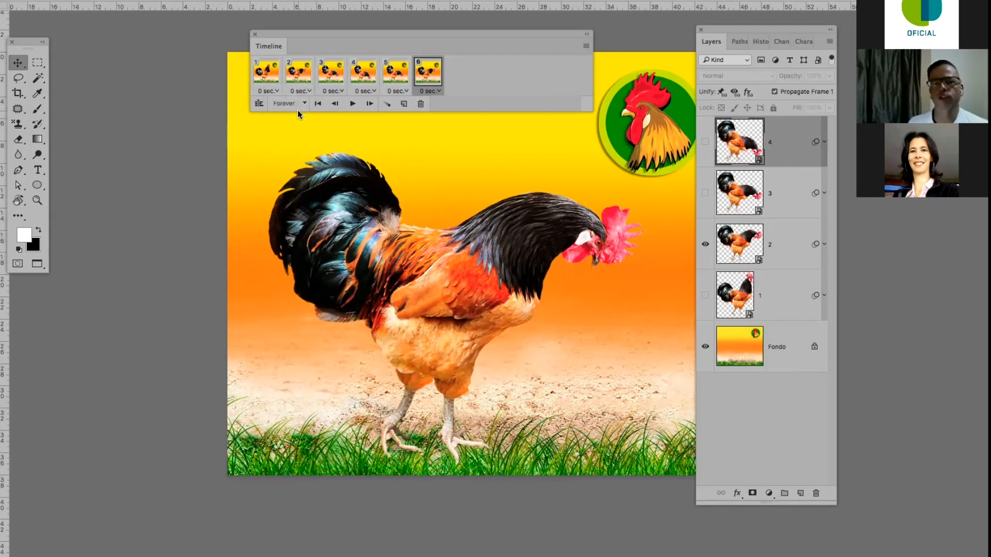
pyautogui.click(353, 103)
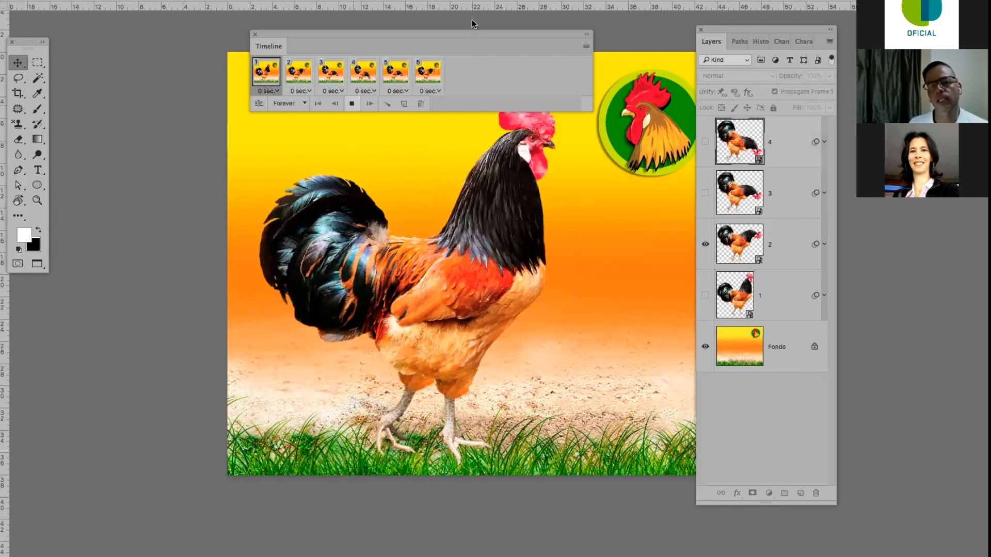
pyautogui.moveTo(475, 32); pyautogui.dragTo(471, 17)
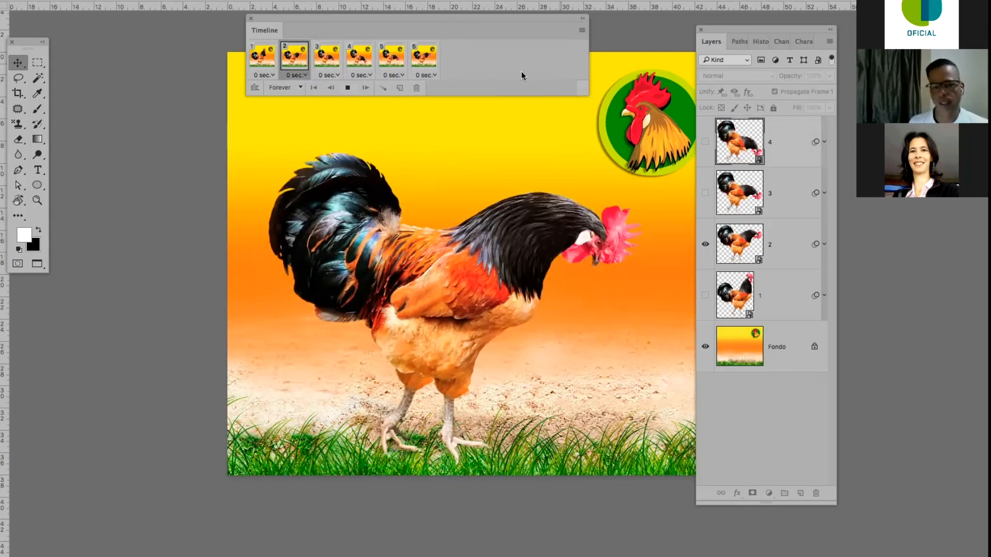
pyautogui.click(347, 88)
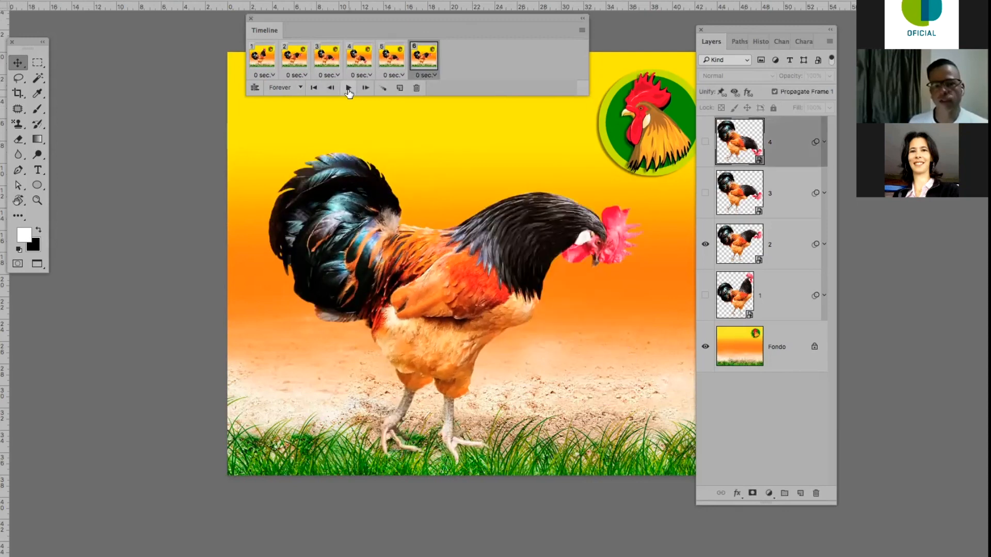
# Set the delay of all six frames to 0.1 seconds and play the animation.
pyautogui.click(262, 59)
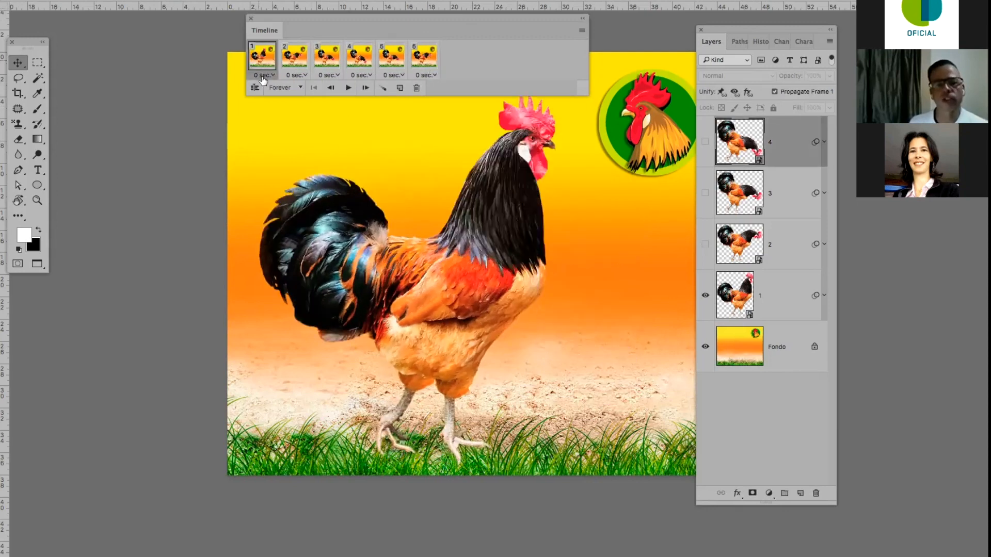
pyautogui.press('super+a')
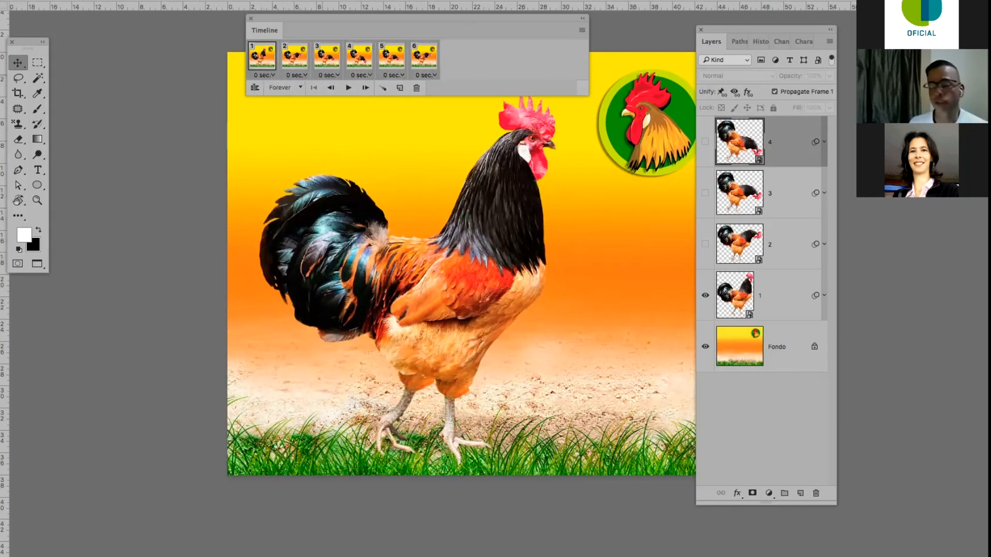
pyautogui.click(433, 75)
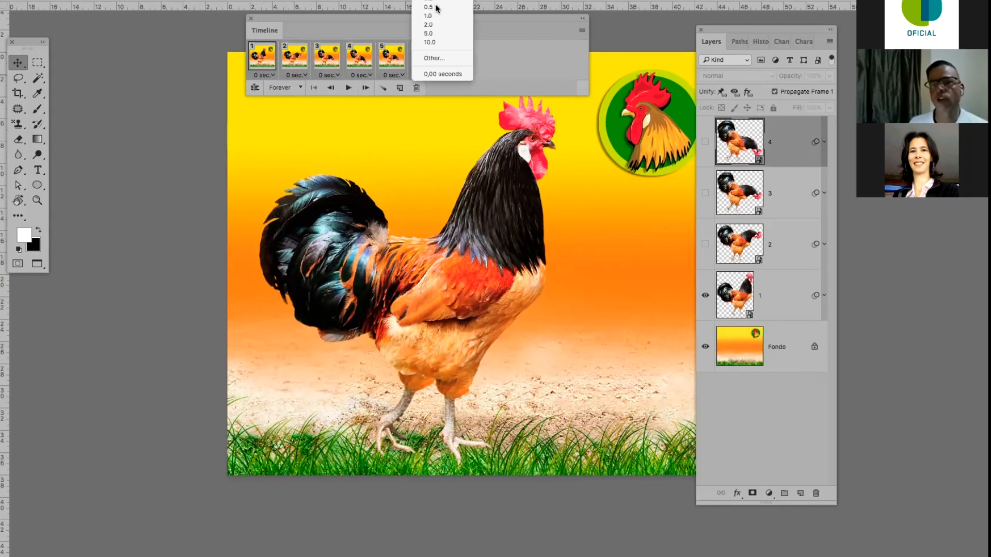
pyautogui.click(348, 89)
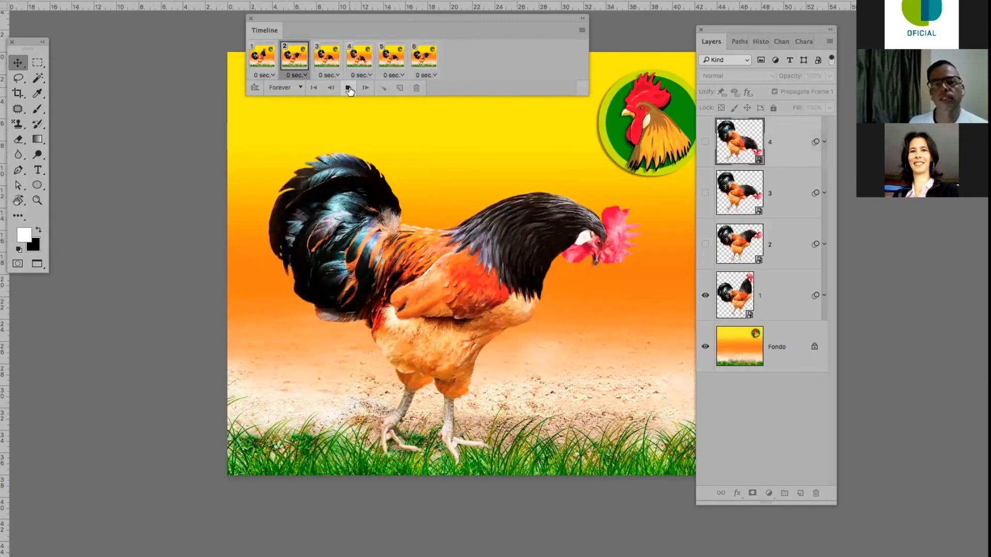
pyautogui.click(434, 77)
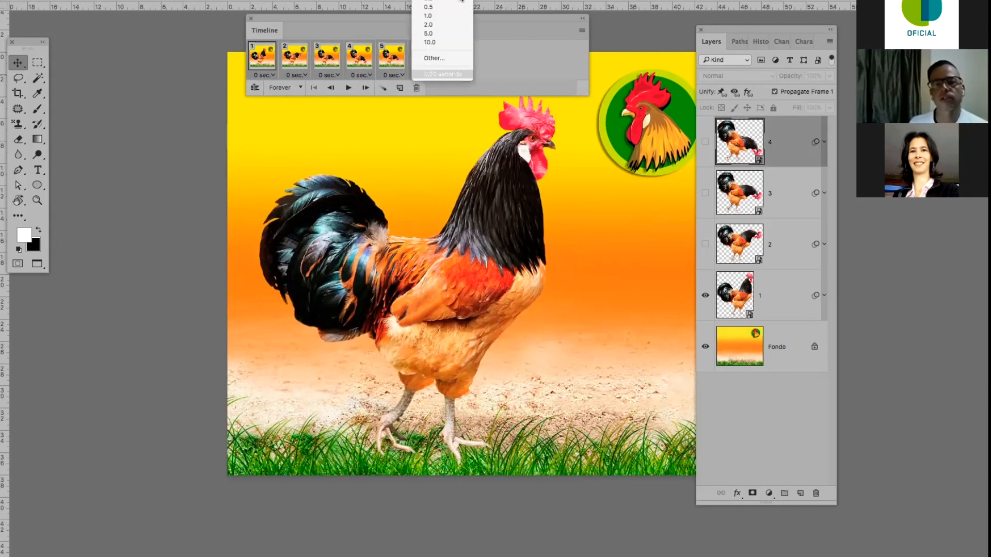
pyautogui.click(346, 88)
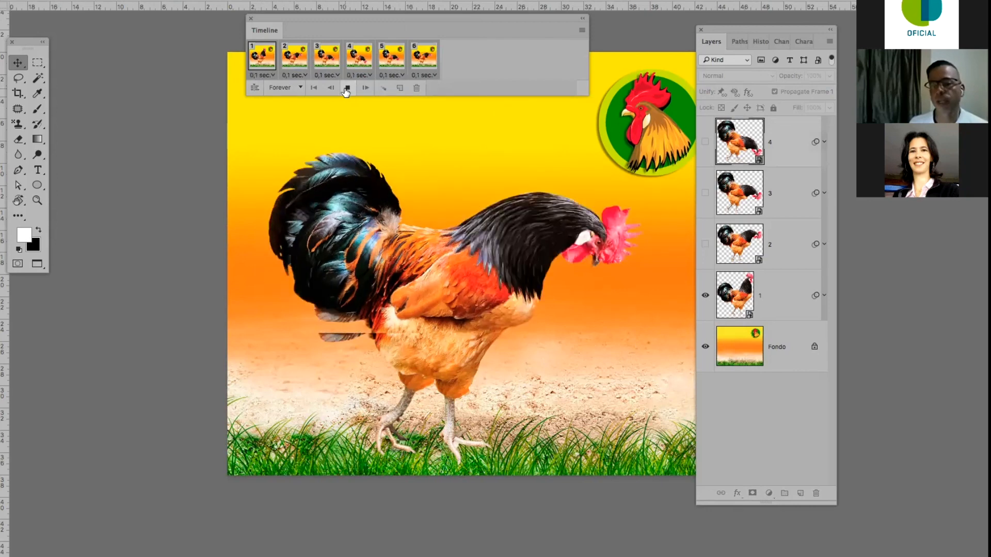
# Set the delay of frames 1 through 6 to 0.2 seconds, then play and stop the animation.
pyautogui.click(262, 56)
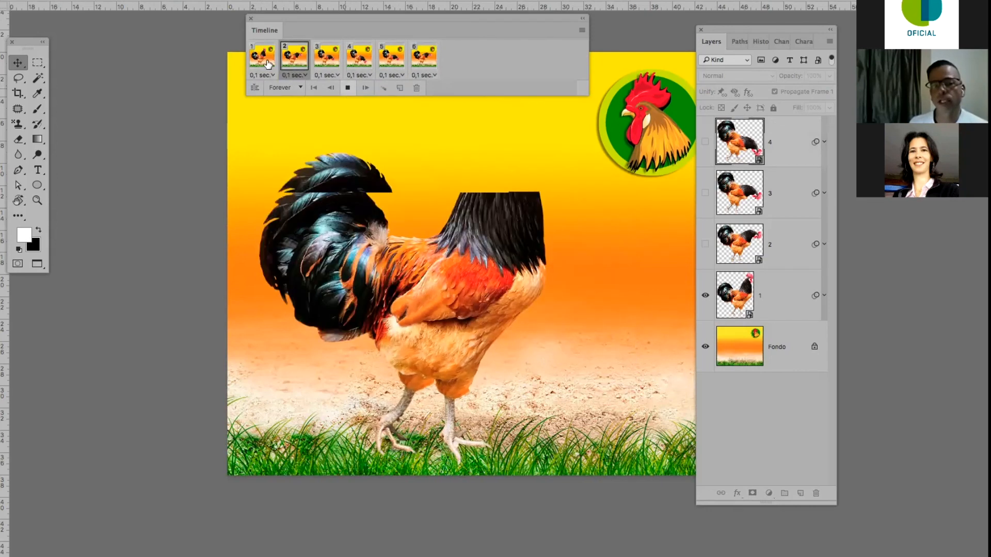
pyautogui.keyDown('shift'); pyautogui.click(424, 56); pyautogui.keyUp('shift')
pyautogui.click(427, 75)
pyautogui.click(440, 1)
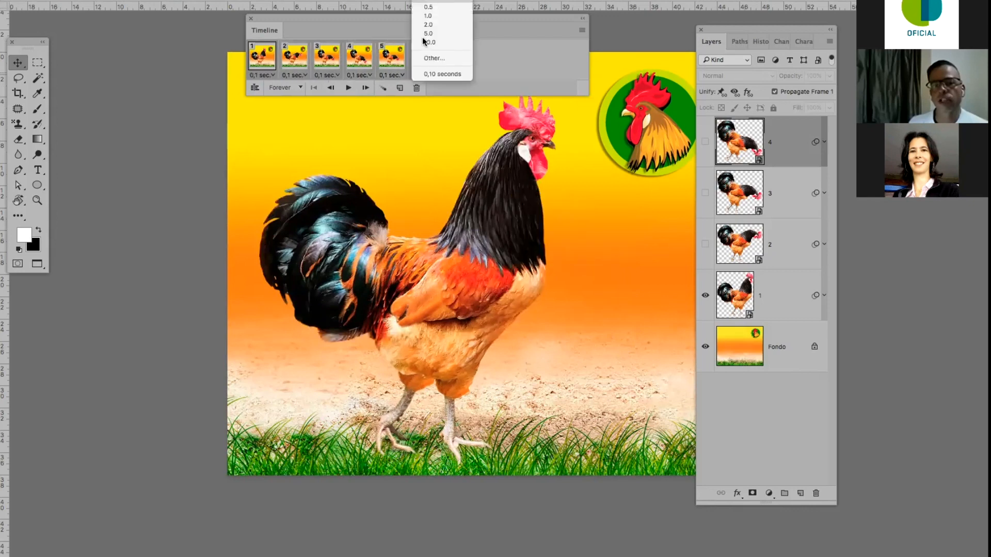
pyautogui.click(349, 87)
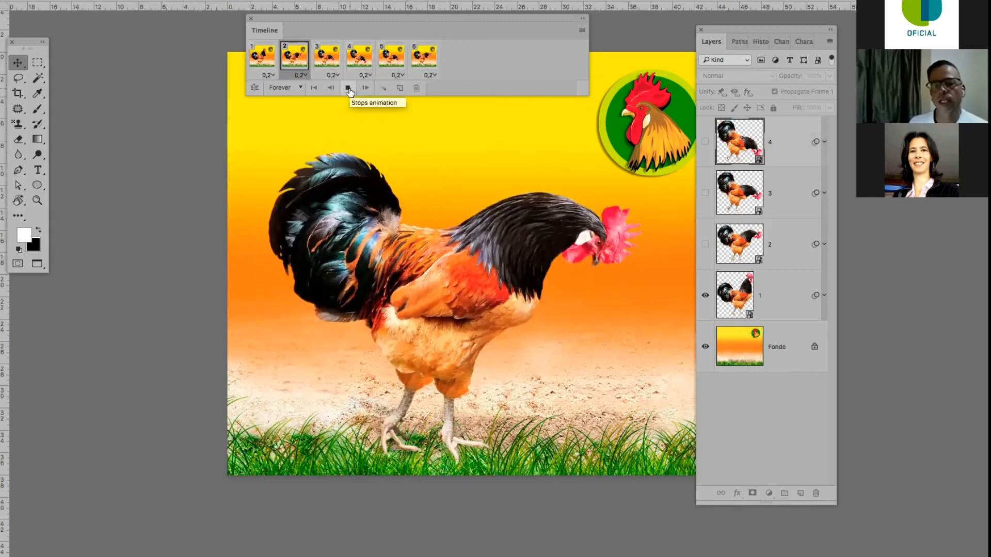
pyautogui.click(348, 89)
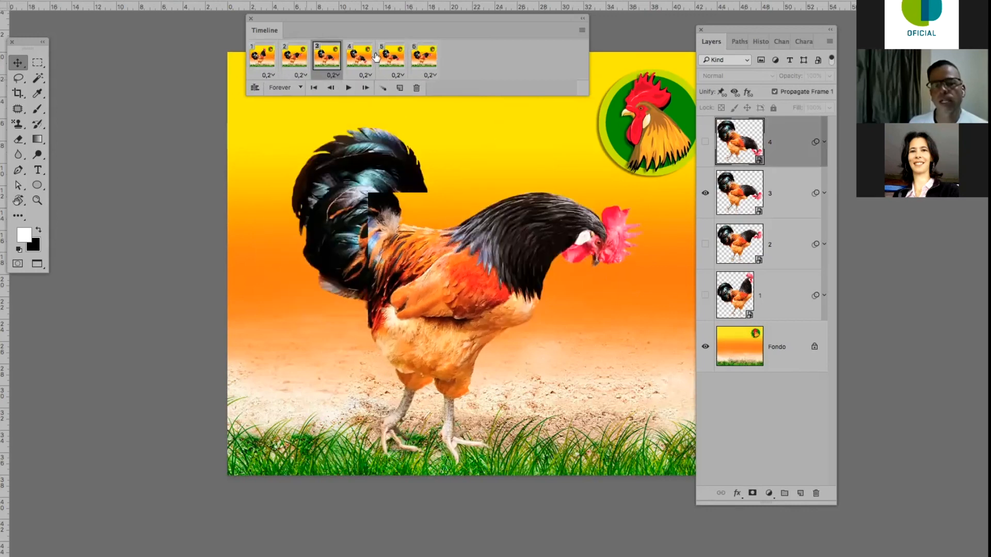
# Set the delay of all six frames to 5.0 seconds and play the animation.
pyautogui.keyDown('shift'); pyautogui.click(427, 58); pyautogui.keyUp('shift')
pyautogui.click(431, 75)
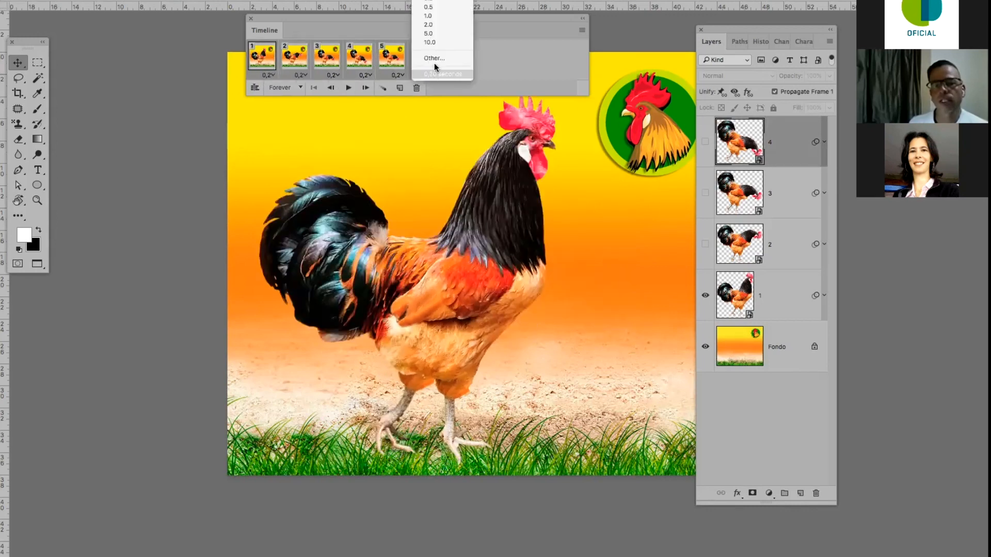
pyautogui.click(434, 33)
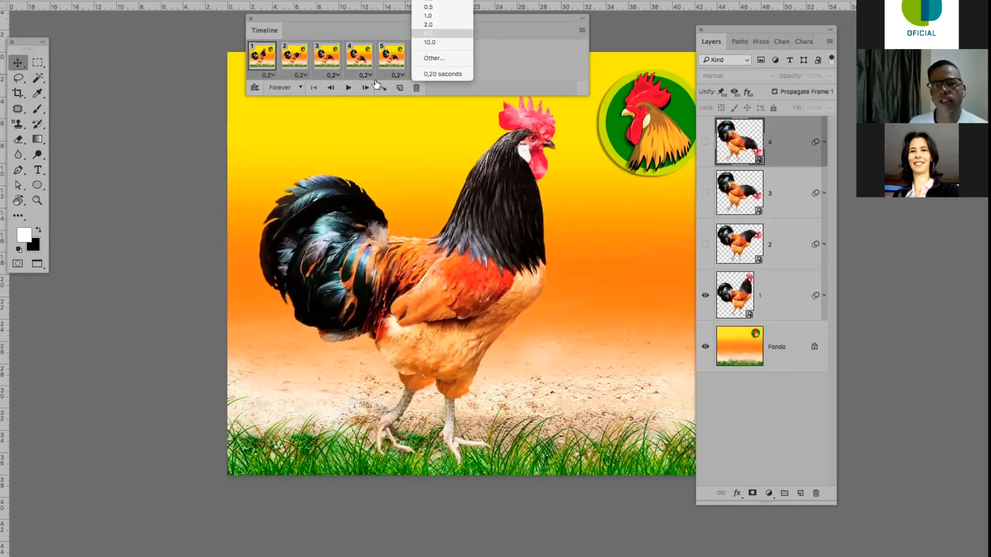
pyautogui.click(348, 88)
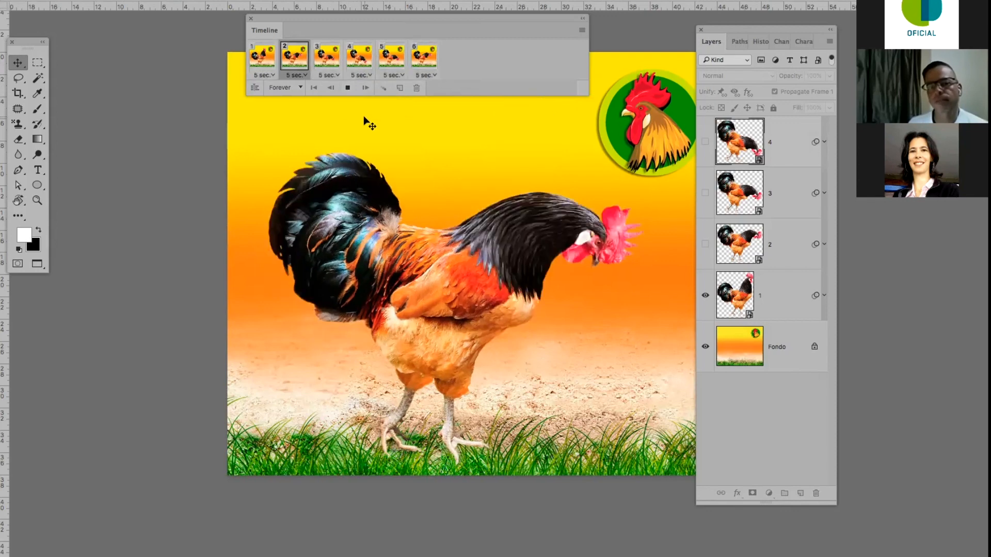
# Select all six frames, open their delay options, and play the animation.
pyautogui.click(262, 65)
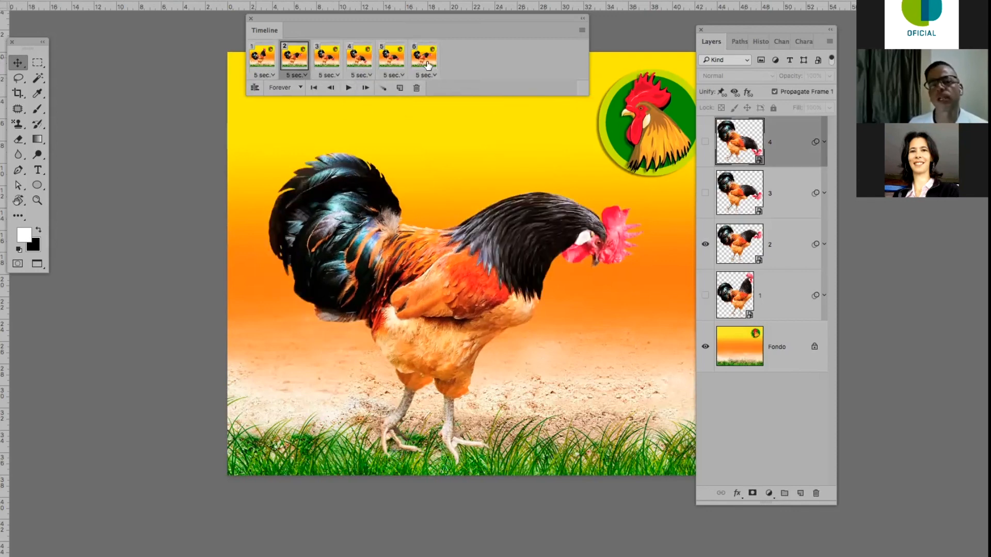
pyautogui.click(433, 75)
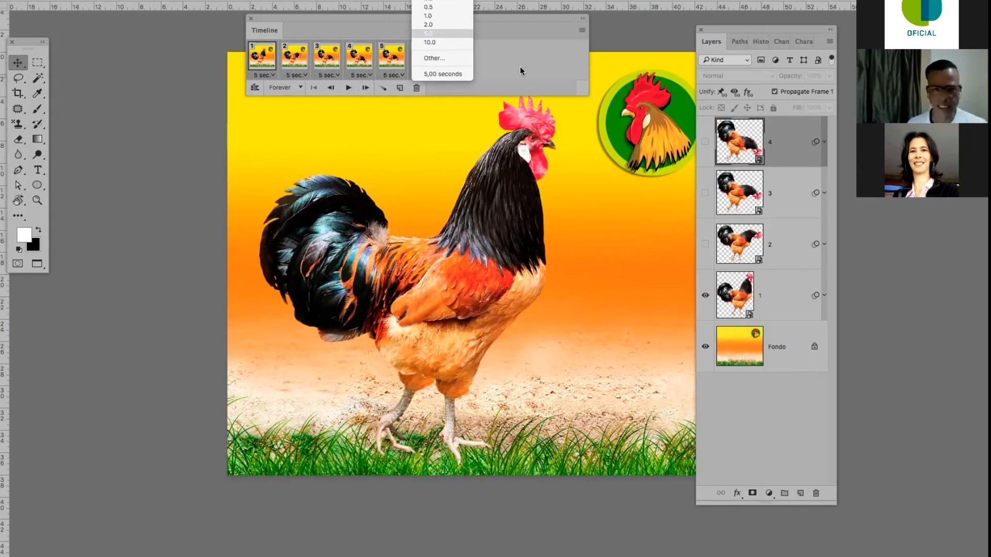
pyautogui.click(350, 87)
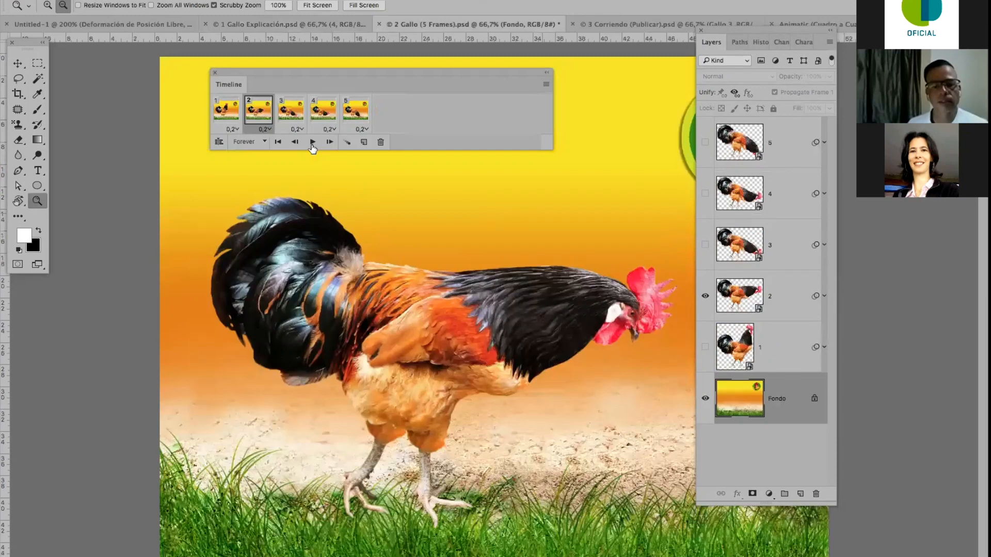
# Play and stop the five-frame animation in the 2 Gallo (5 Frames).psd document.
pyautogui.click(312, 142)
pyautogui.keyDown('alt'); pyautogui.click(571, 413); pyautogui.keyUp('alt')
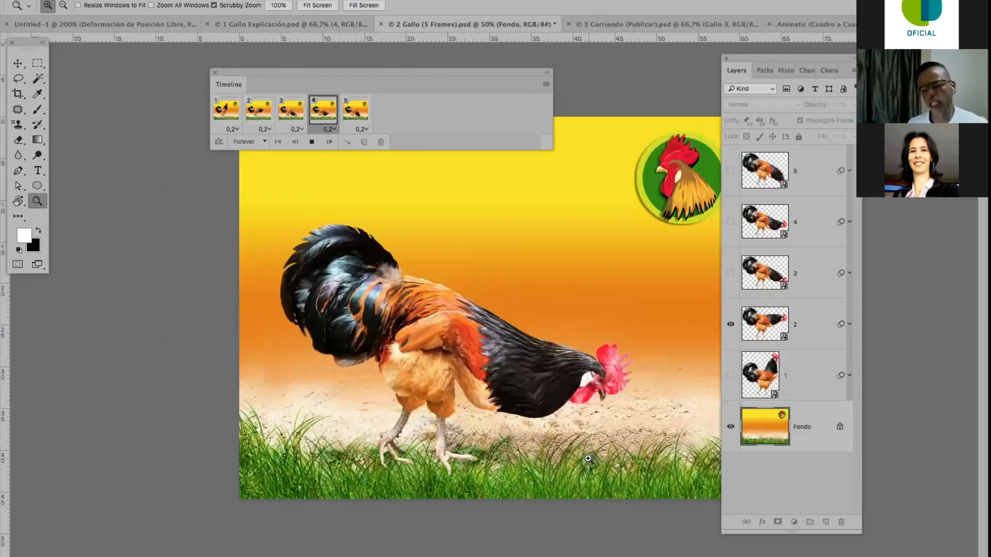
pyautogui.click(310, 142)
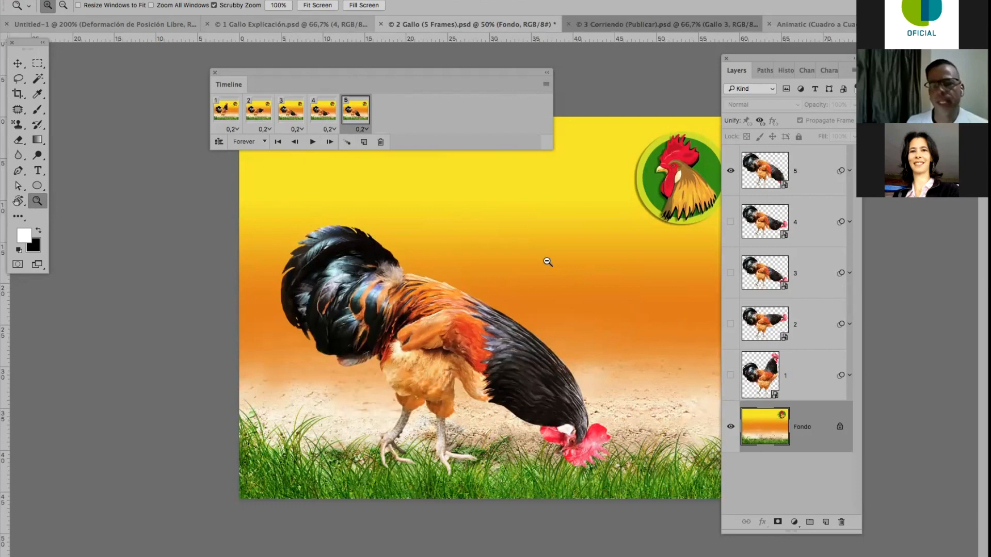
# Switch to the 3 Corriendo (Publicar).psd document and fit the whole running rooster image clear of the Timeline.
pyautogui.hotkey('ctrl', 'Tab')
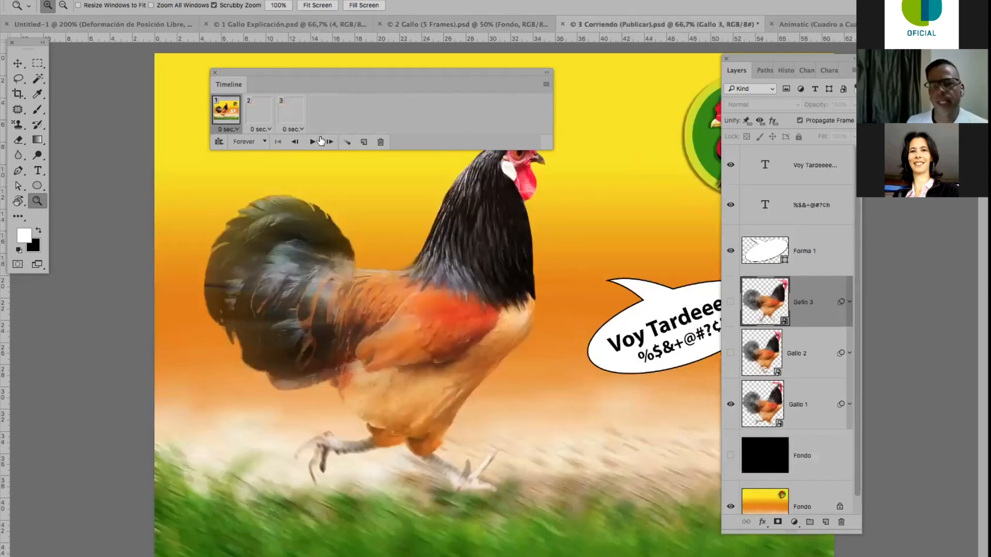
pyautogui.press('super+minus')
pyautogui.press('super+minus')
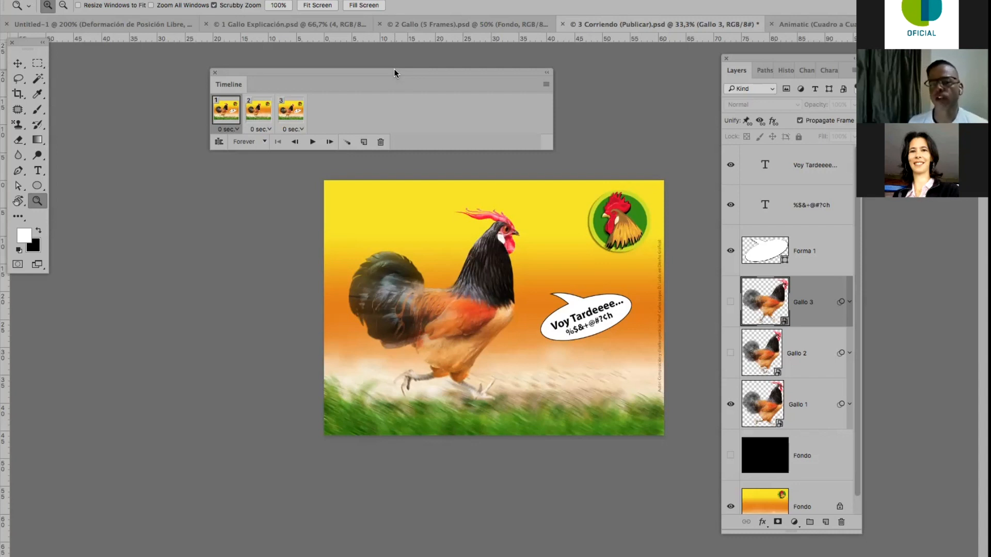
pyautogui.moveTo(394, 72); pyautogui.dragTo(403, 79)
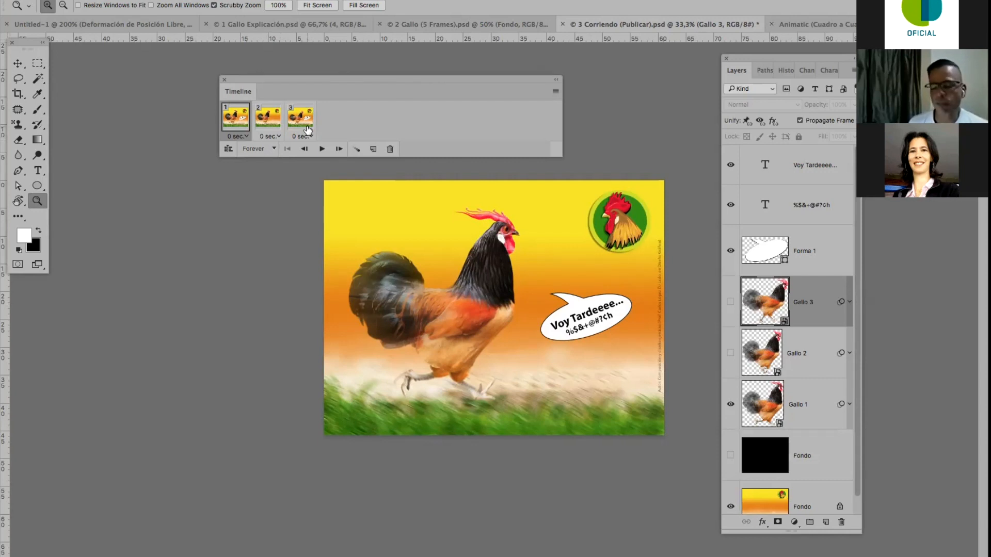
# Check the running poses in frames 2 and 3, then play and stop the animation.
pyautogui.click(270, 126)
pyautogui.click(304, 125)
pyautogui.click(321, 149)
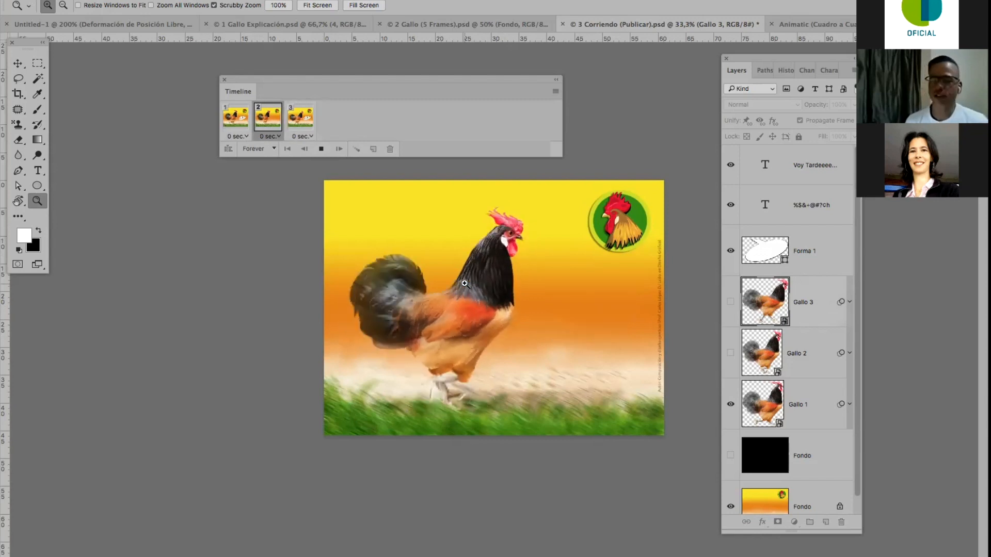
pyautogui.click(321, 150)
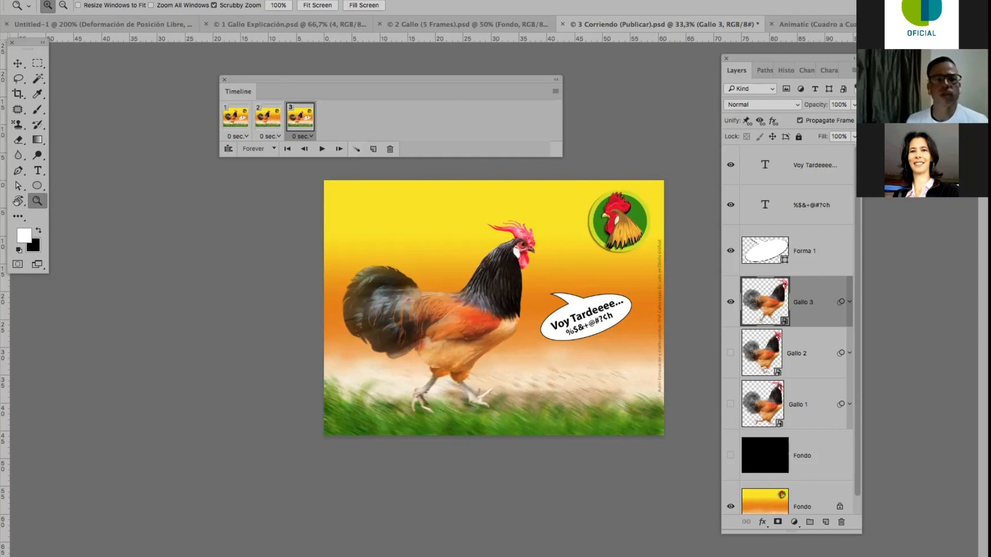
# Open the Save for Web (Legacy) export settings for the 3 Corriendo (Publicar).psd animation.
pyautogui.click(106, 1)
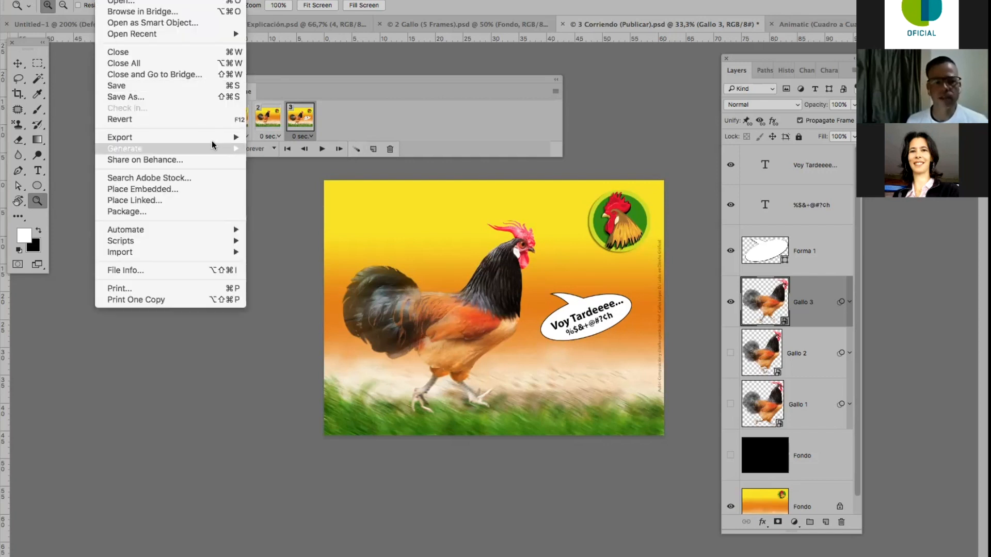
pyautogui.moveTo(212, 141)
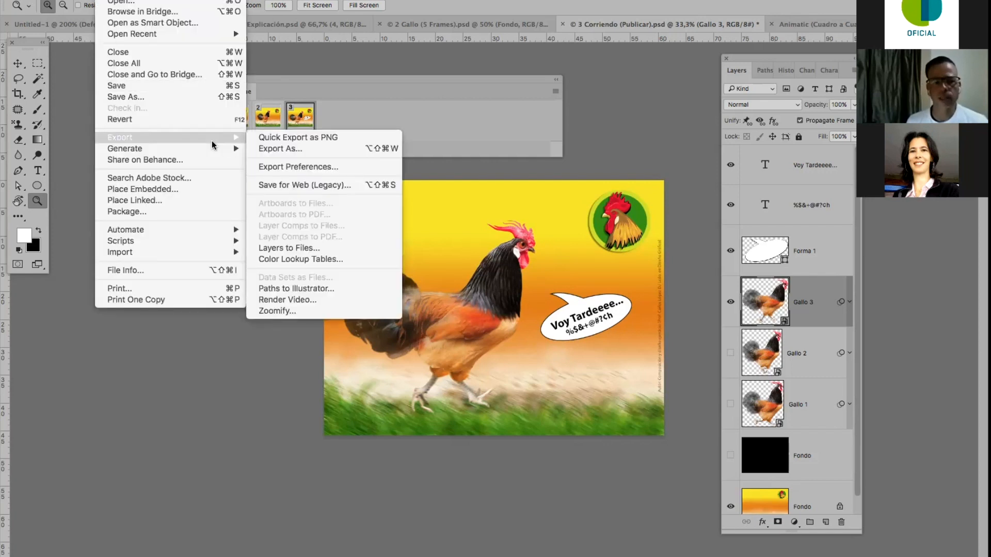
pyautogui.click(349, 186)
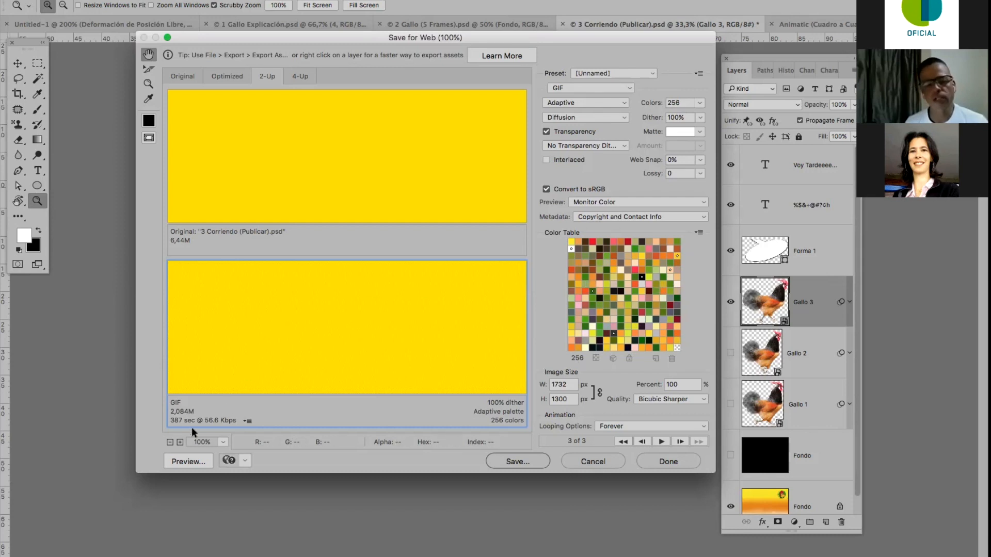
# Compare the rooster's head, feathers and body in the original image with the 256-color GIF preview.
pyautogui.click(170, 442)
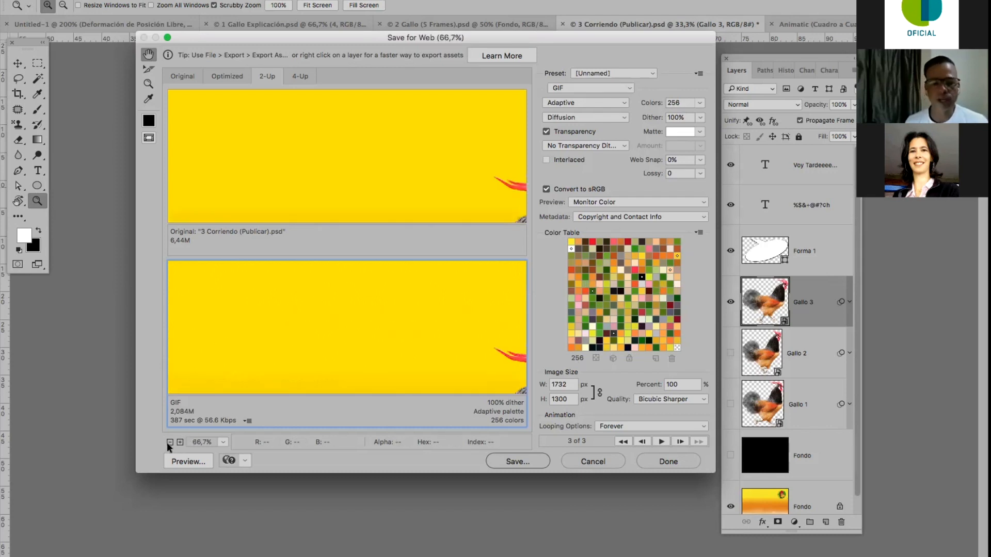
pyautogui.press('super+minus')
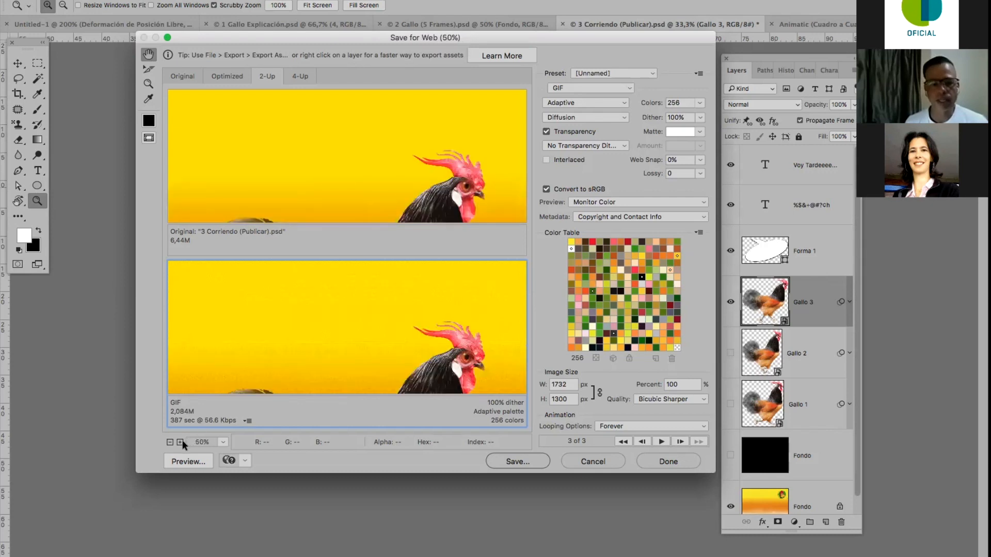
pyautogui.press('super+minus')
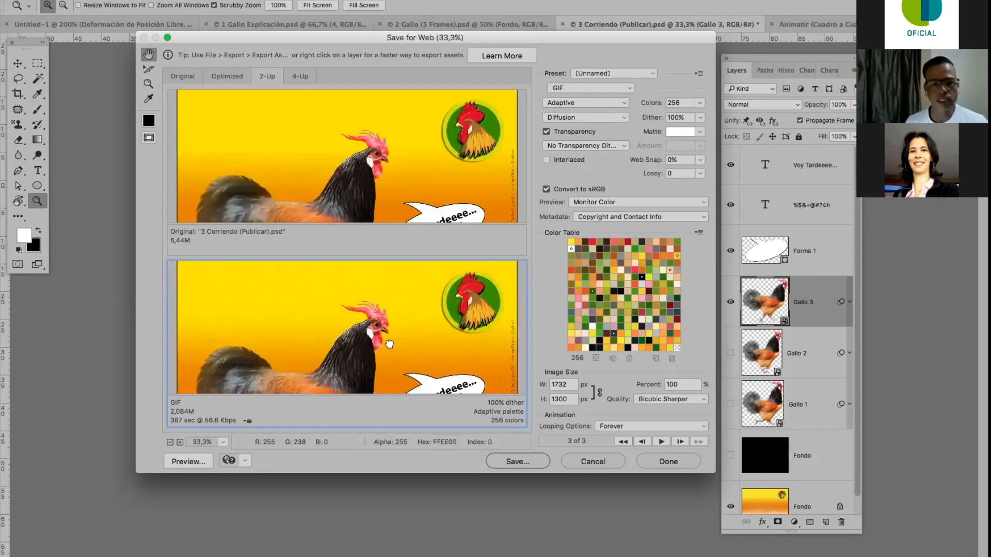
pyautogui.press('super+plus')
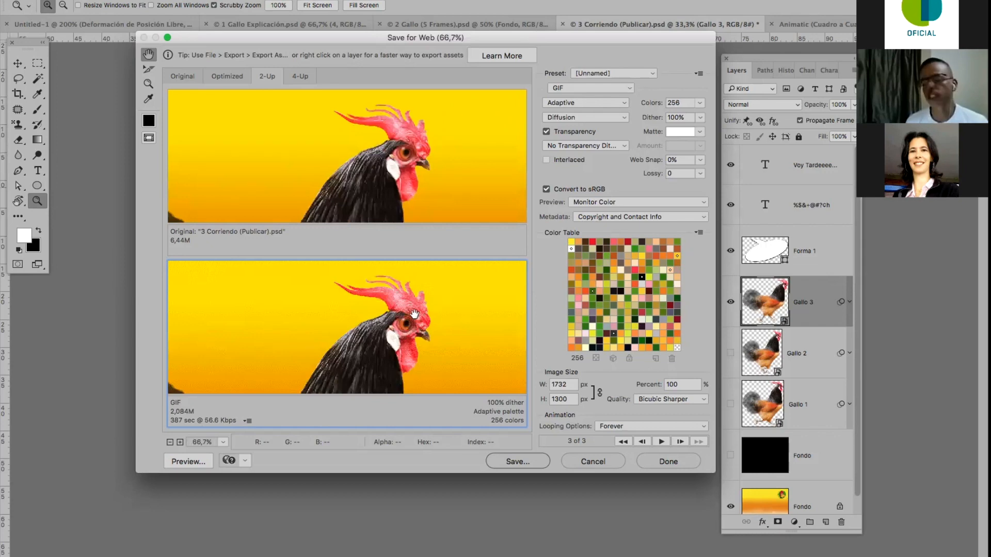
pyautogui.scroll(-3, 414, 314)
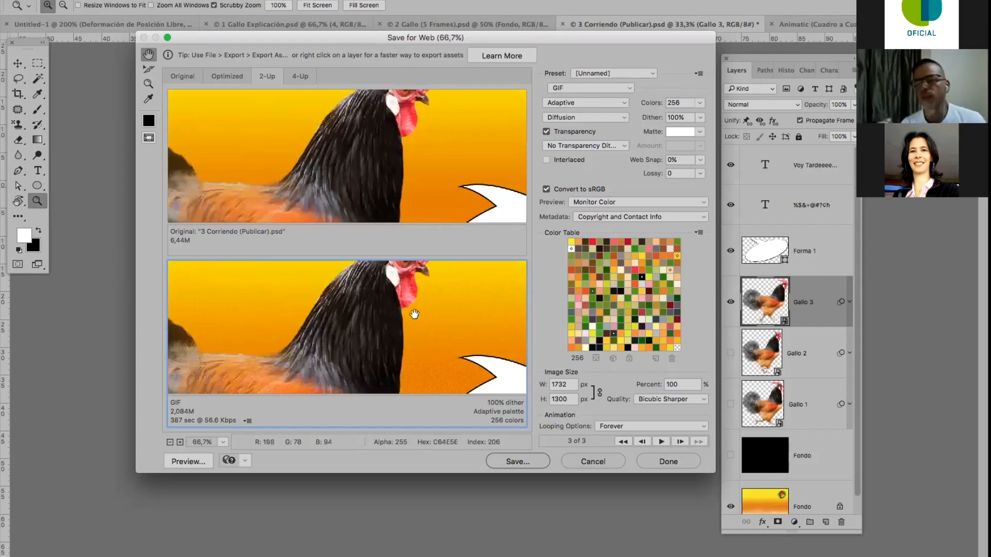
pyautogui.scroll(-3, 415, 314)
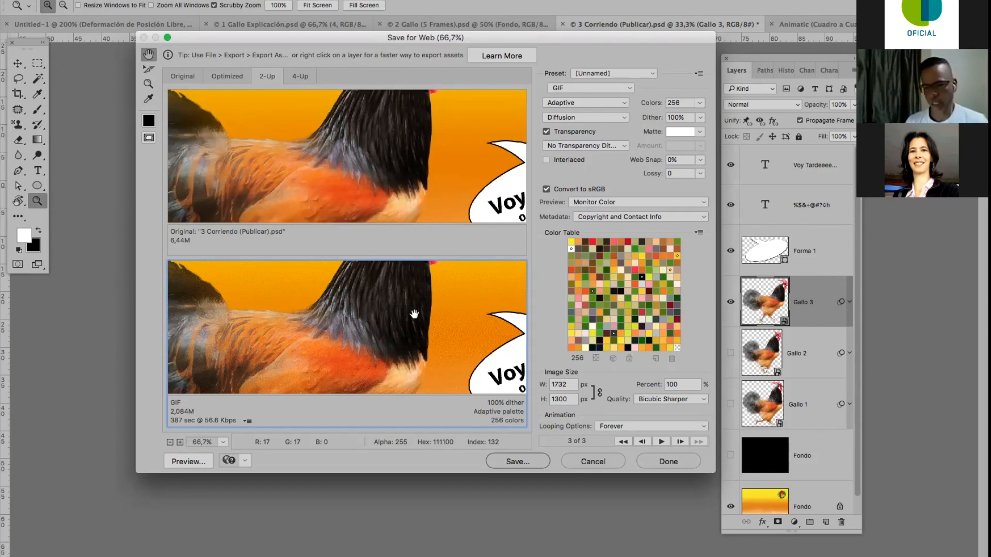
pyautogui.click(380, 193)
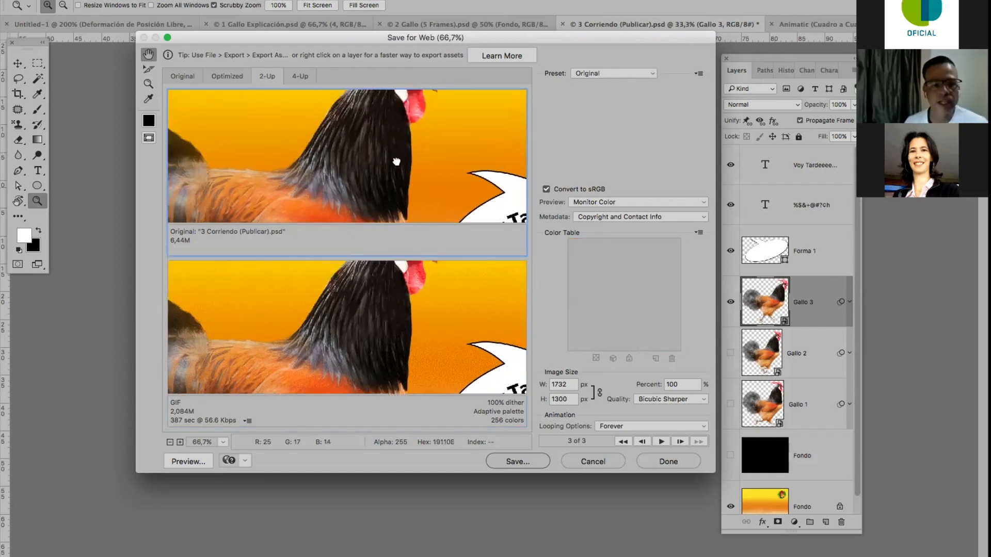
pyautogui.moveTo(281, 111); pyautogui.dragTo(242, 155)
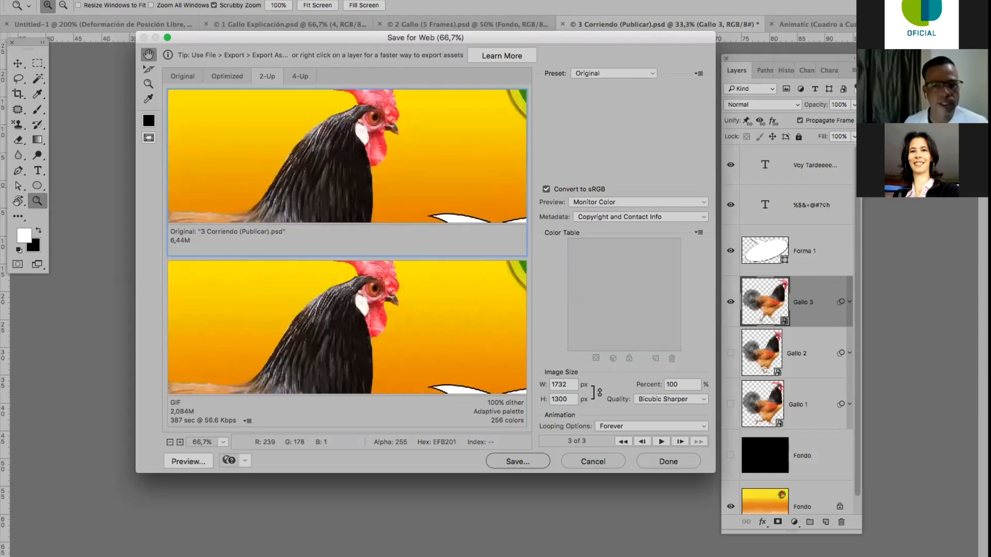
pyautogui.press('super+plus')
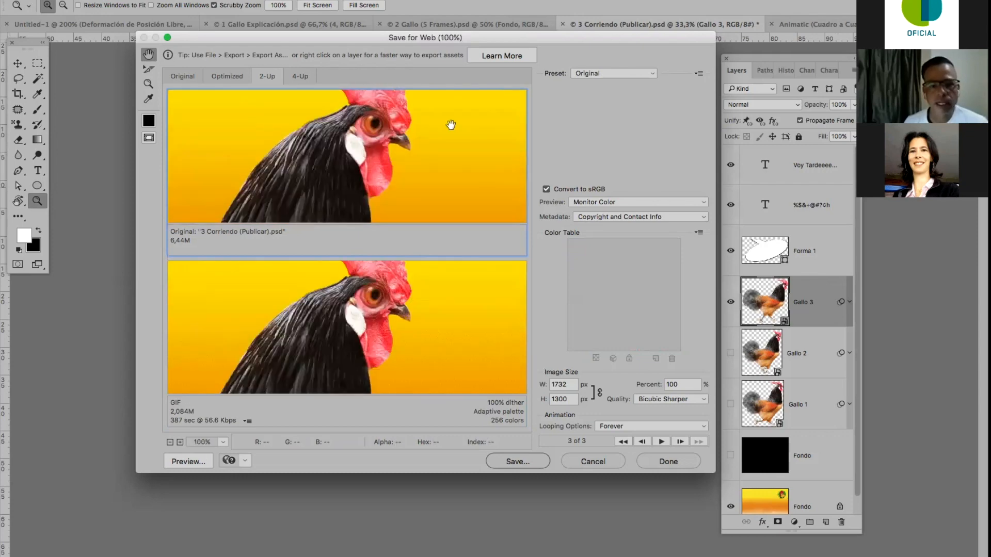
pyautogui.press('super+plus')
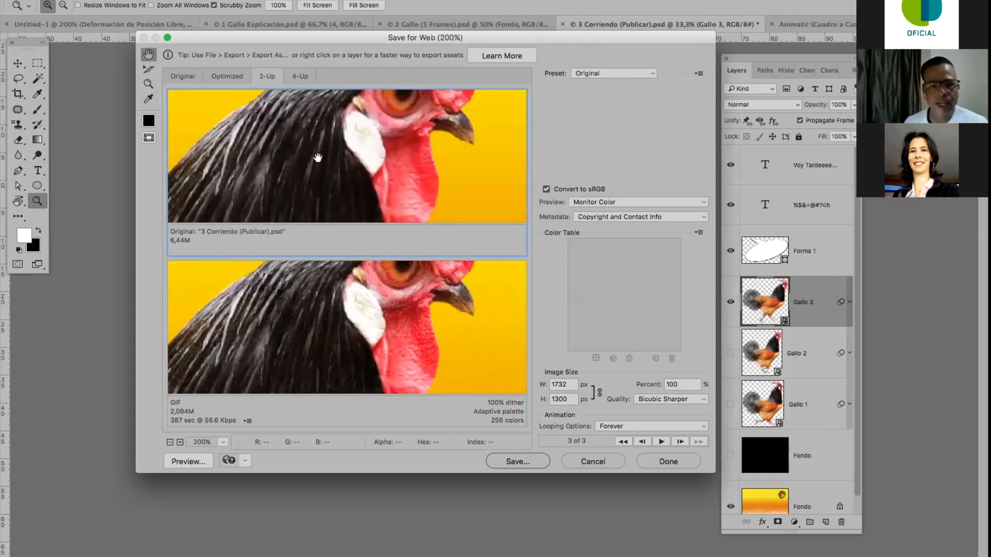
pyautogui.scroll(3, 336, 315)
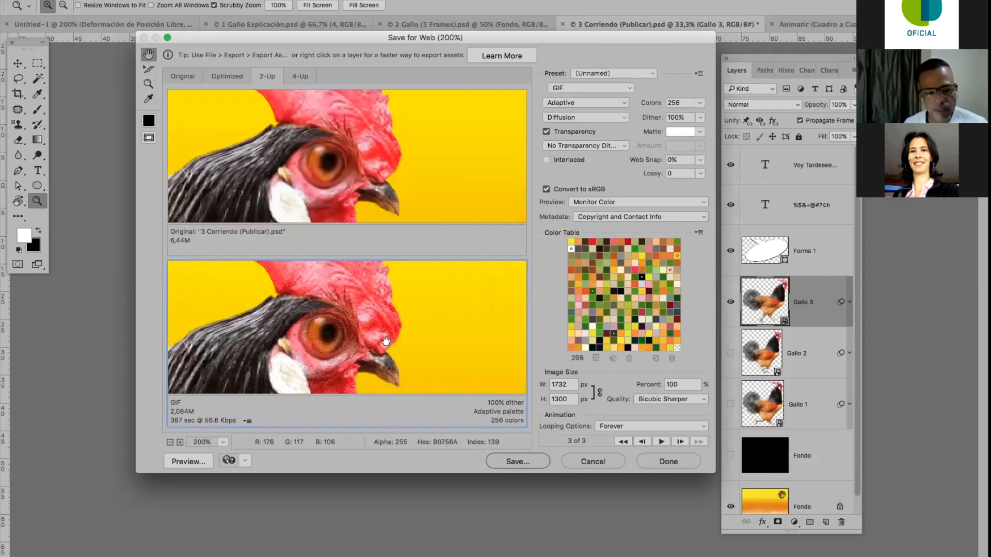
# Examine the GIF's dithering in the yellow background and red comb at up to 600% against the original.
pyautogui.click(180, 442)
pyautogui.press('super+plus')
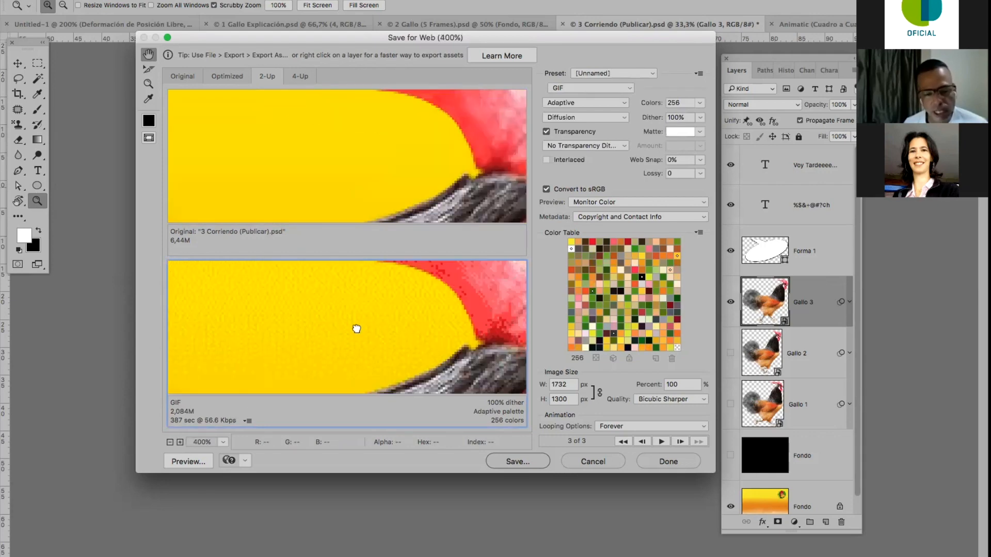
pyautogui.press('super+plus')
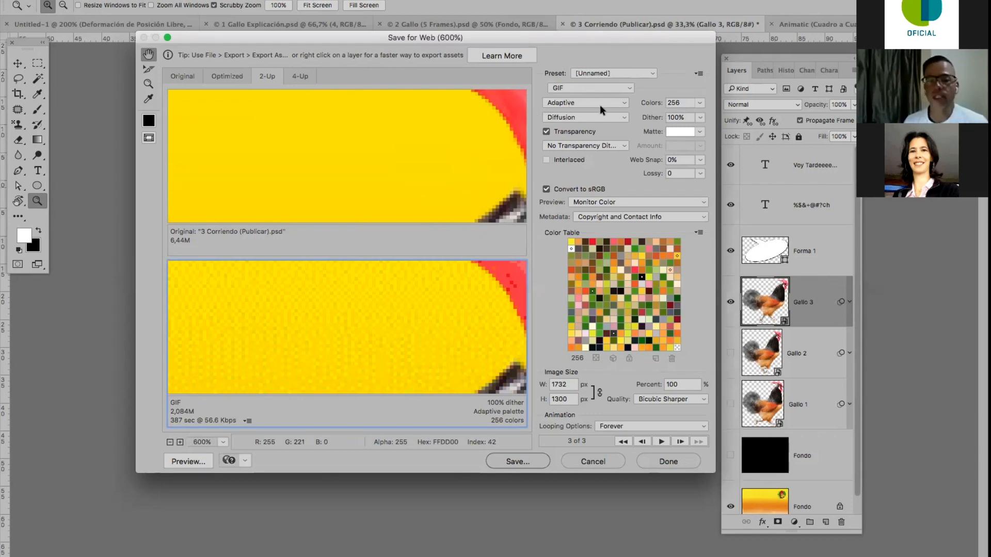
pyautogui.press('super+minus')
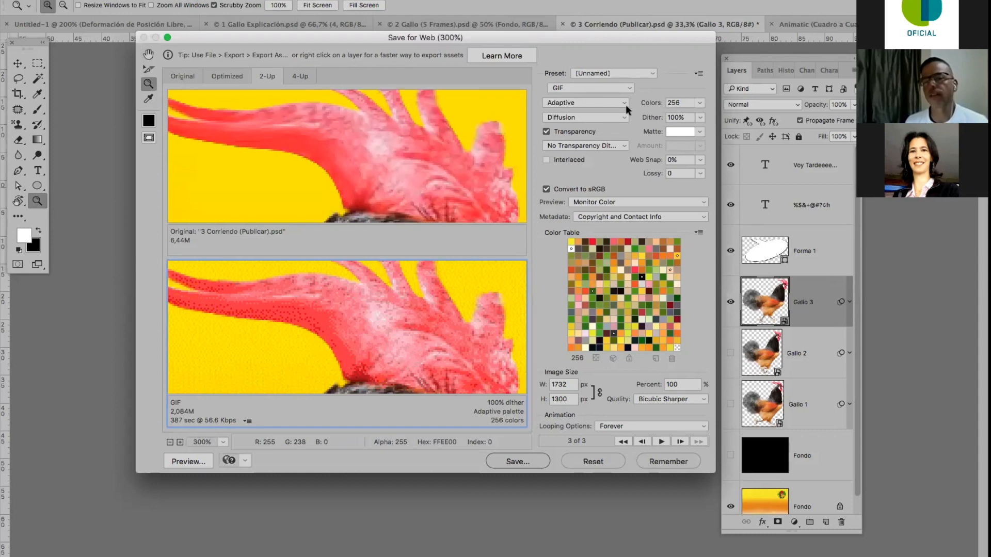
pyautogui.keyDown('alt'); pyautogui.click(391, 321); pyautogui.keyUp('alt')
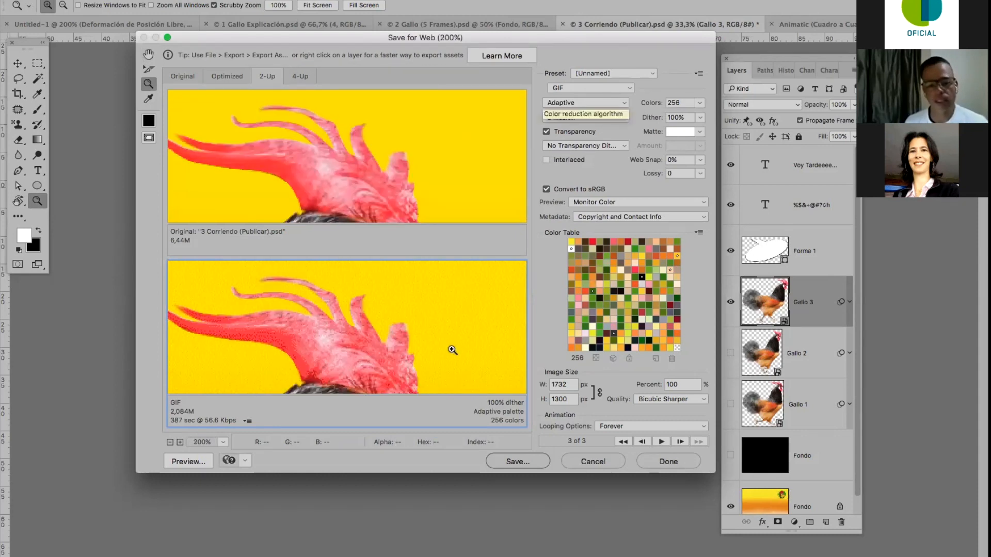
pyautogui.click(453, 350)
pyautogui.moveTo(453, 350); pyautogui.dragTo(406, 349)
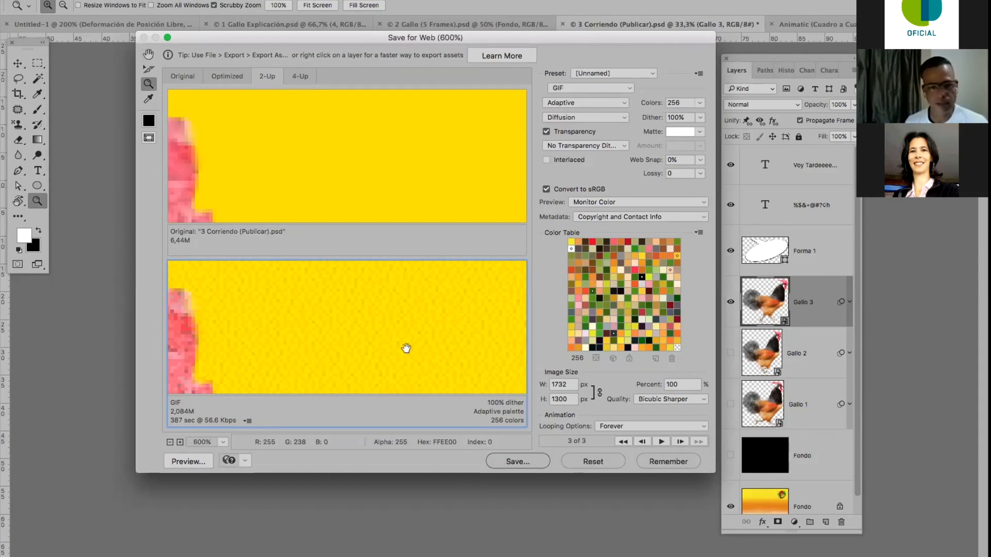
pyautogui.keyDown('alt'); pyautogui.click(391, 329); pyautogui.keyUp('alt')
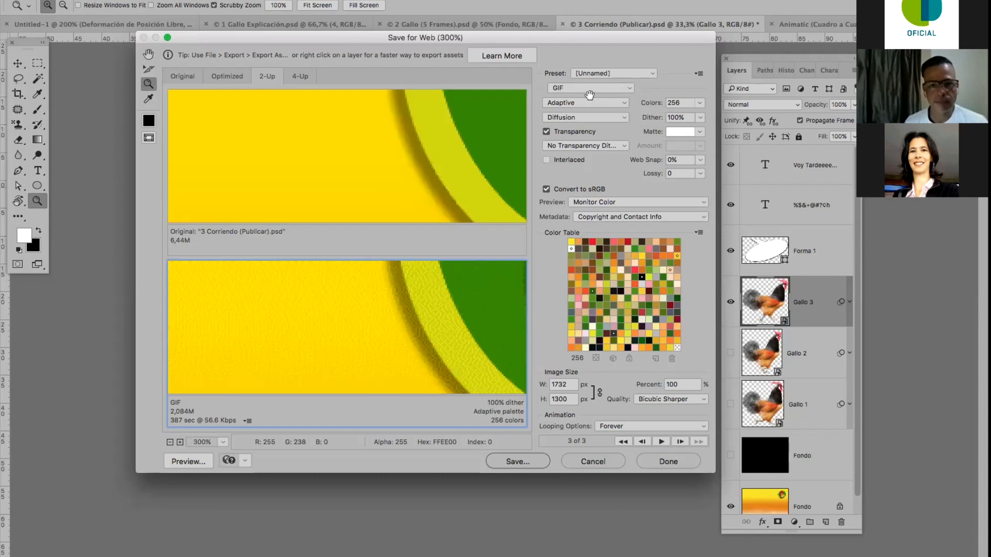
# Try the Selective and Restrictive color reduction algorithms and compare the rooster logo's GIF preview with the original.
pyautogui.moveTo(589, 94); pyautogui.dragTo(445, 305)
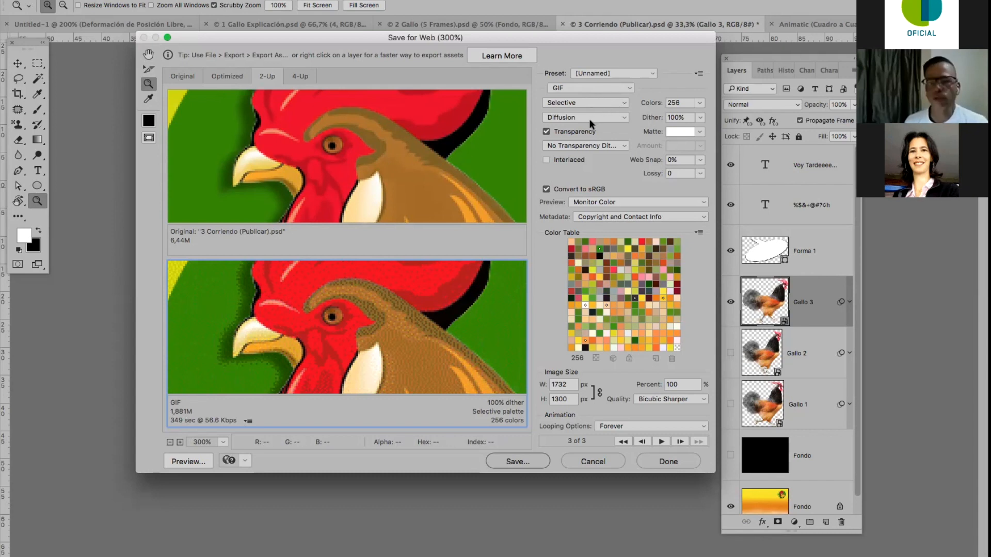
pyautogui.click(588, 103)
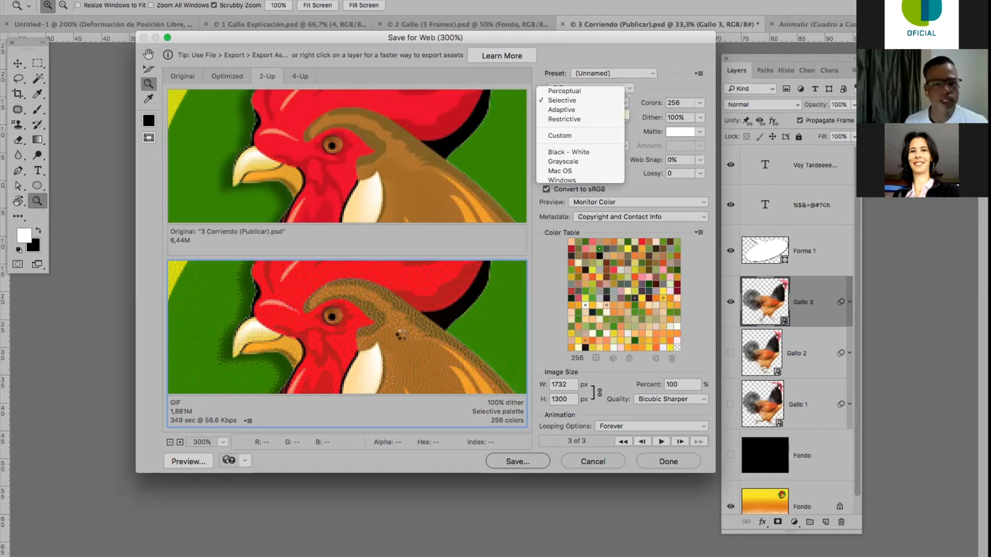
pyautogui.click(564, 119)
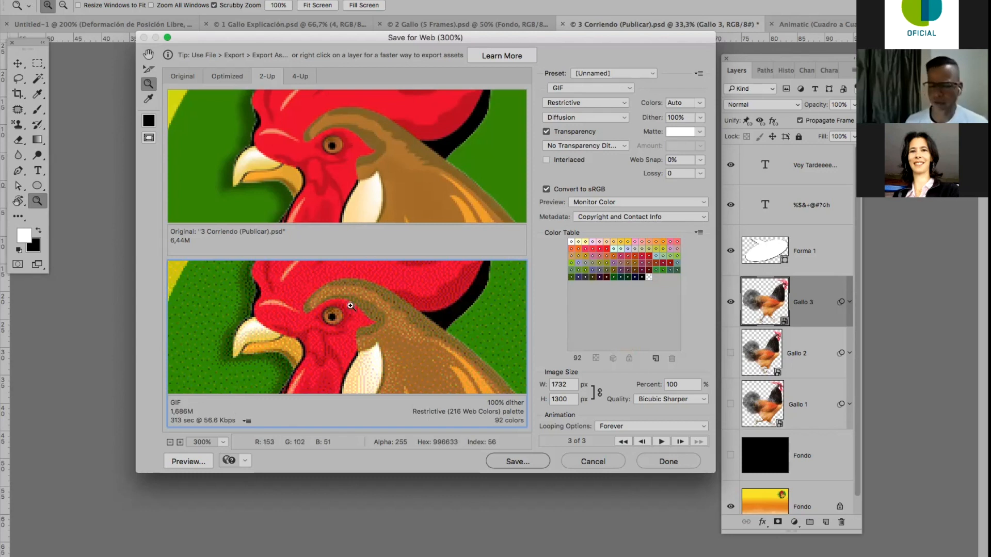
pyautogui.click(340, 144)
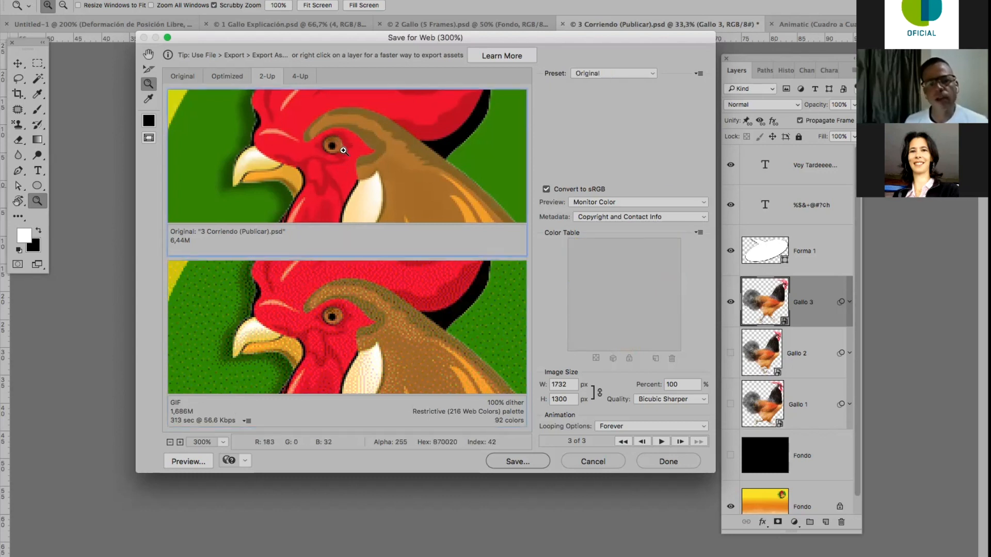
pyautogui.moveTo(341, 137); pyautogui.dragTo(343, 153)
pyautogui.keyDown('alt'); pyautogui.click(339, 173); pyautogui.keyUp('alt')
pyautogui.keyDown('alt'); pyautogui.click(277, 369); pyautogui.keyUp('alt')
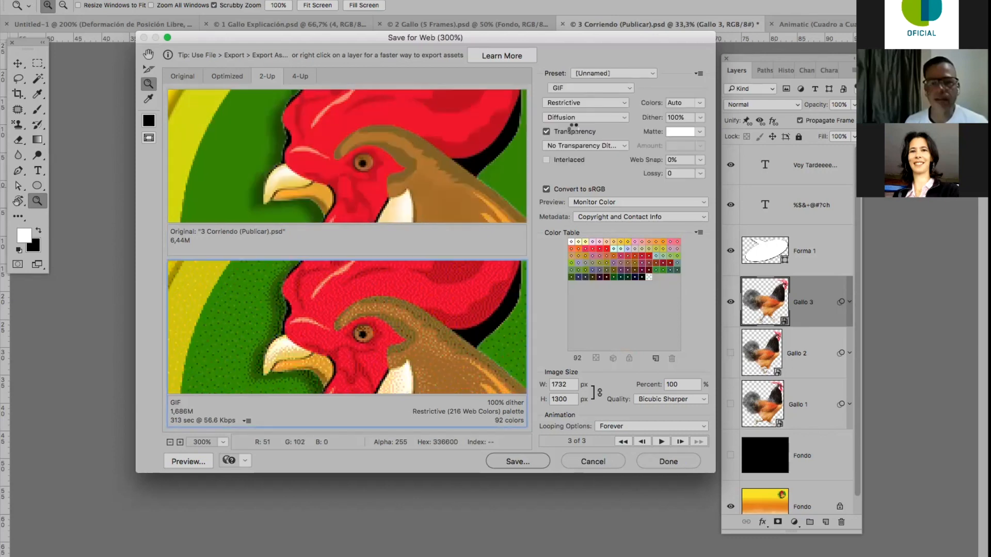
# Try the Pattern dither algorithm on the GIF while checking the rooster logo.
pyautogui.click(573, 120)
pyautogui.scroll(-1, 392, 316)
pyautogui.click(401, 331)
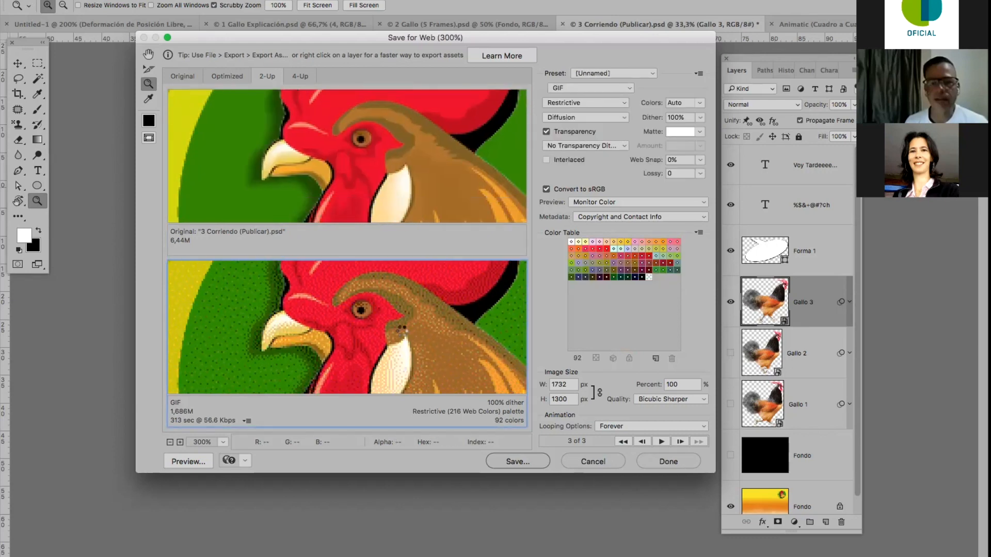
pyautogui.click(584, 117)
pyautogui.click(586, 129)
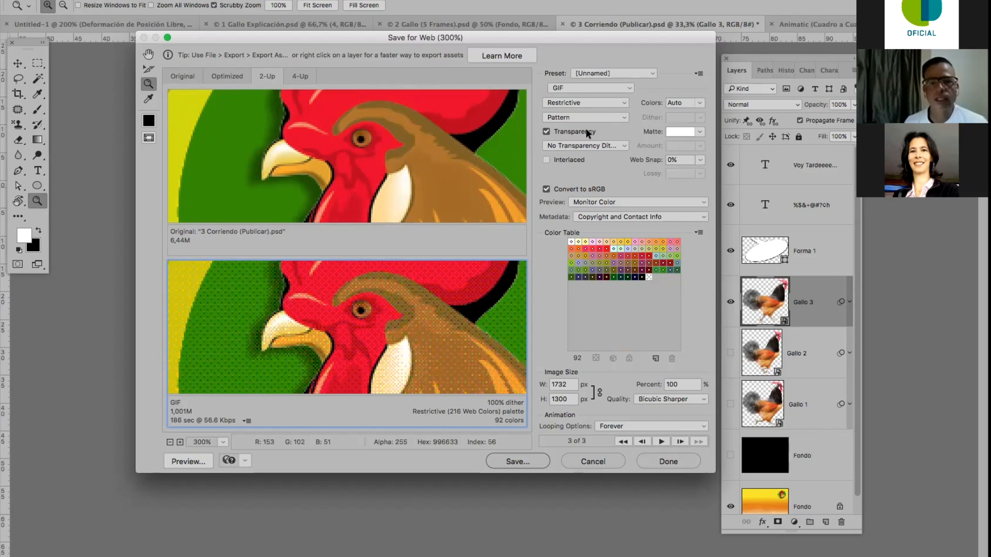
# Set the GIF's dither algorithm to Noise and its color reduction to Selective, checking the effect on the logo.
pyautogui.click(583, 121)
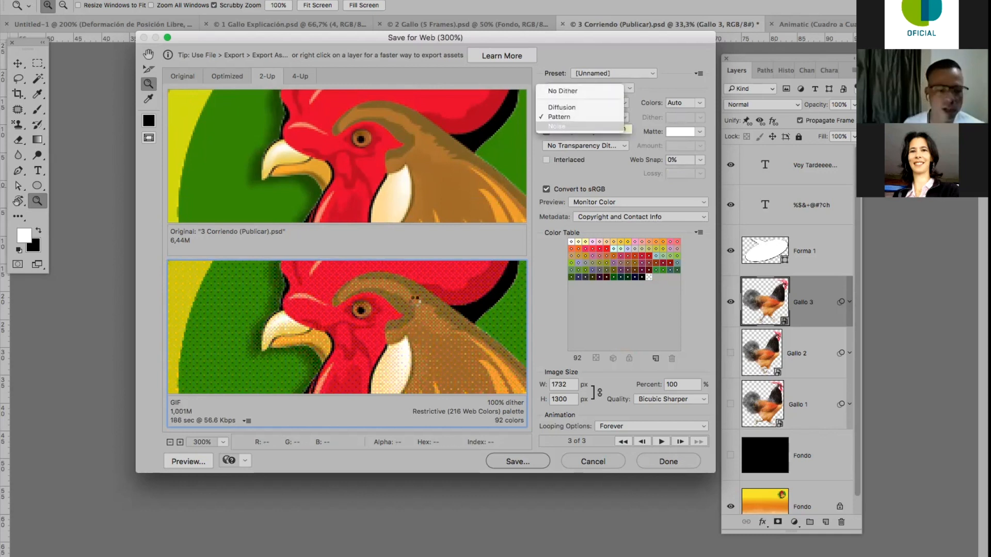
pyautogui.click(415, 300)
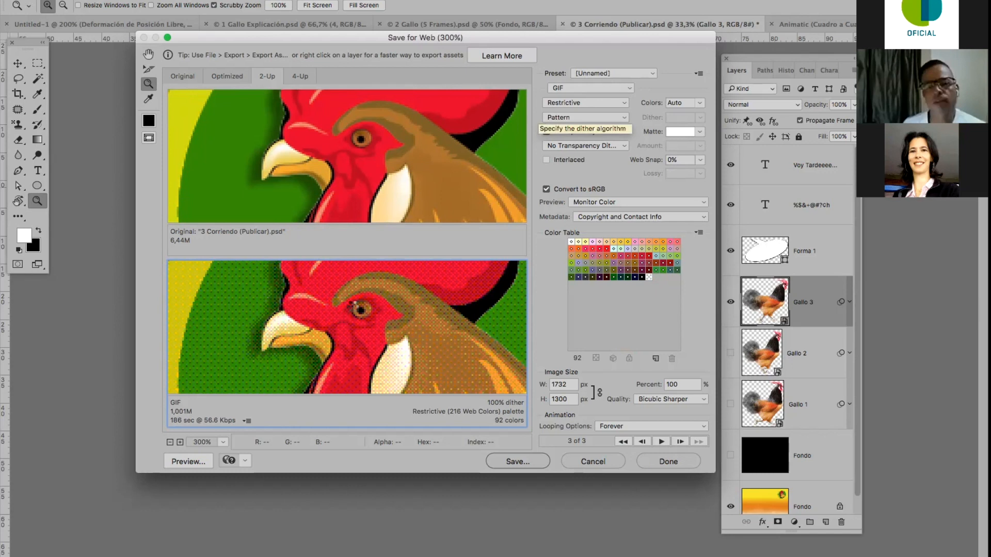
pyautogui.click(560, 124)
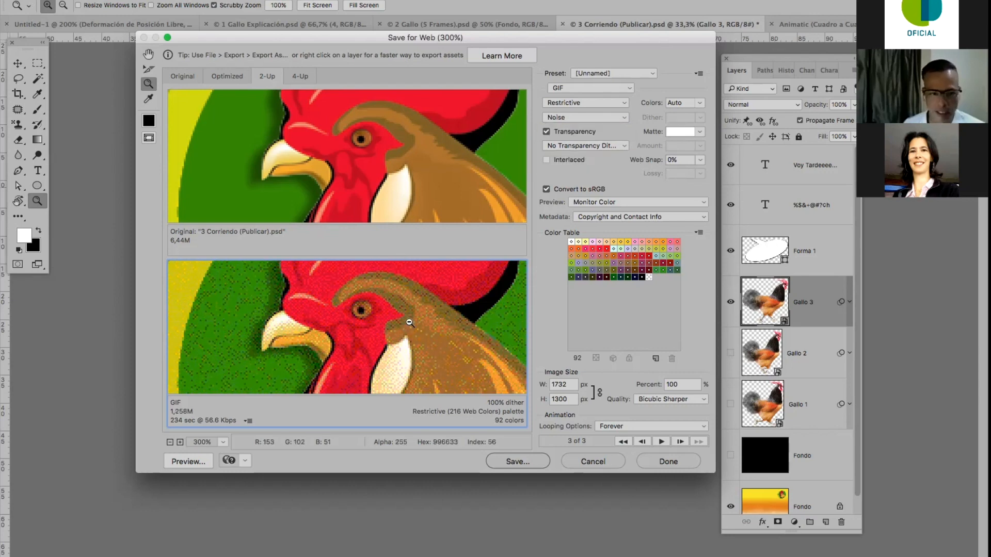
pyautogui.press('alt')
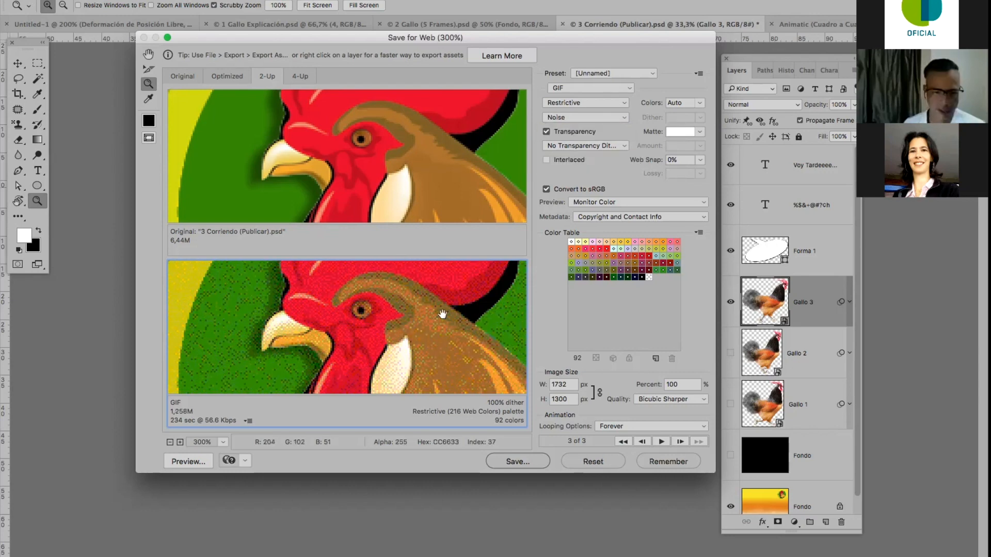
pyautogui.press('super+minus')
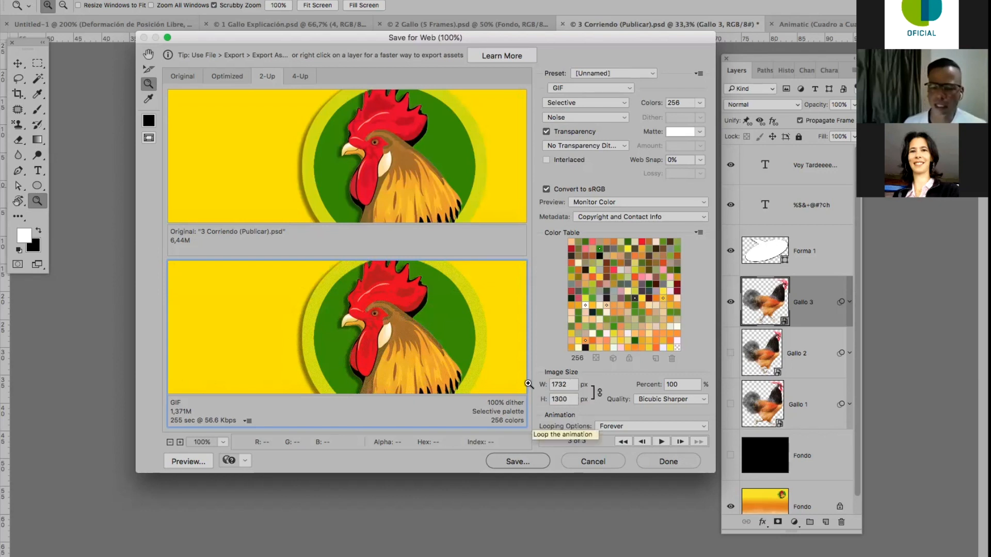
# Resize the exported GIF proportionally to a width of 600 px.
pyautogui.doubleClick(561, 385)
pyautogui.write('600')
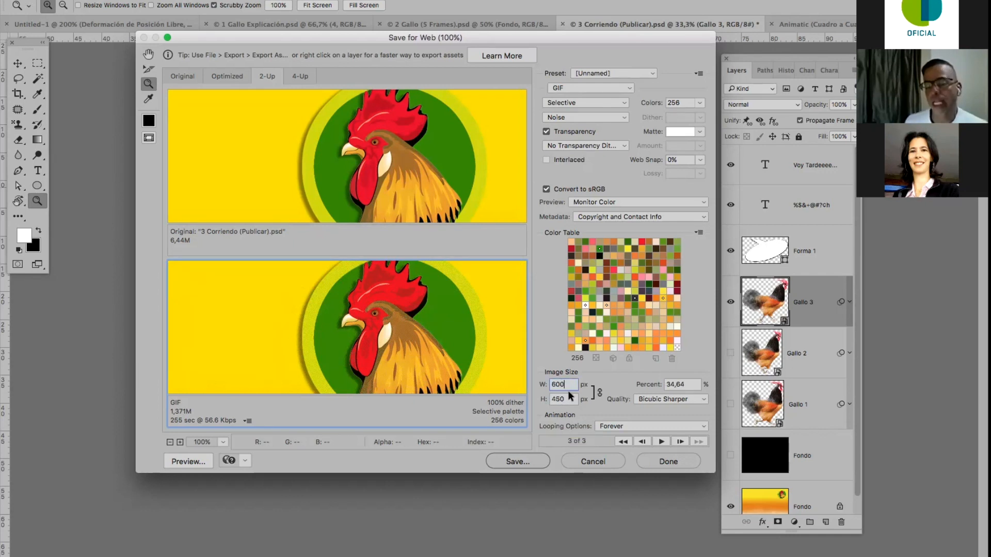
pyautogui.click(568, 392)
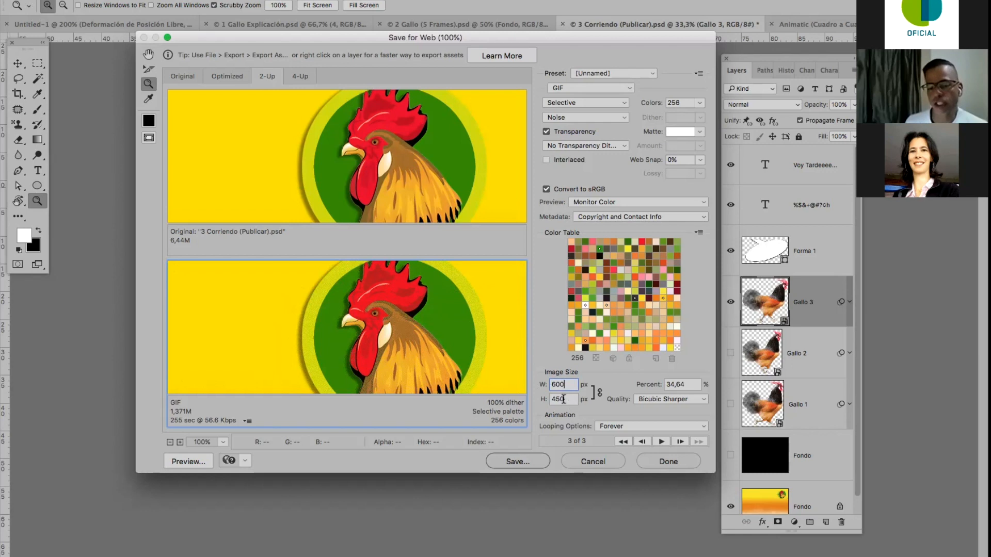
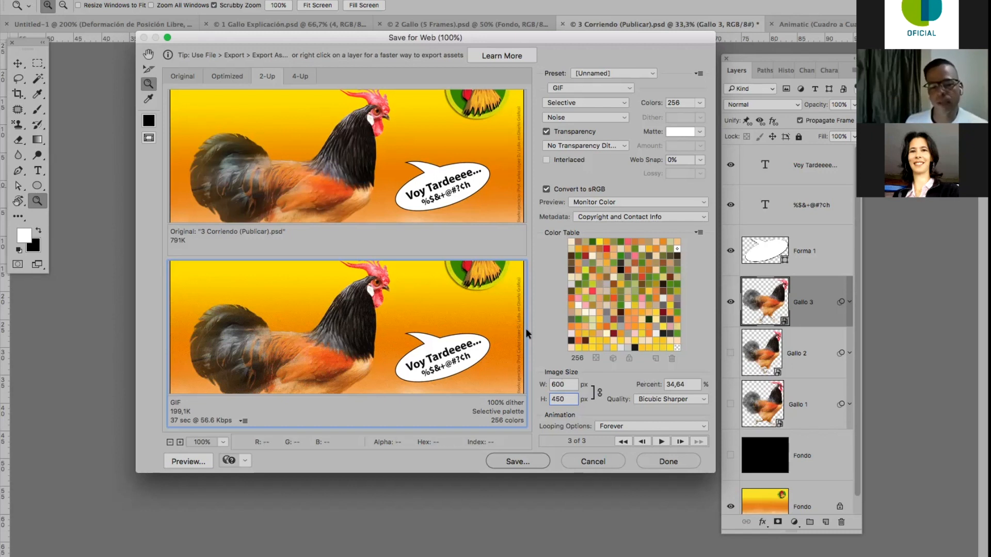
# Play the resized rooster animation in the export preview and check its looping options, keeping Forever selected.
pyautogui.click(661, 442)
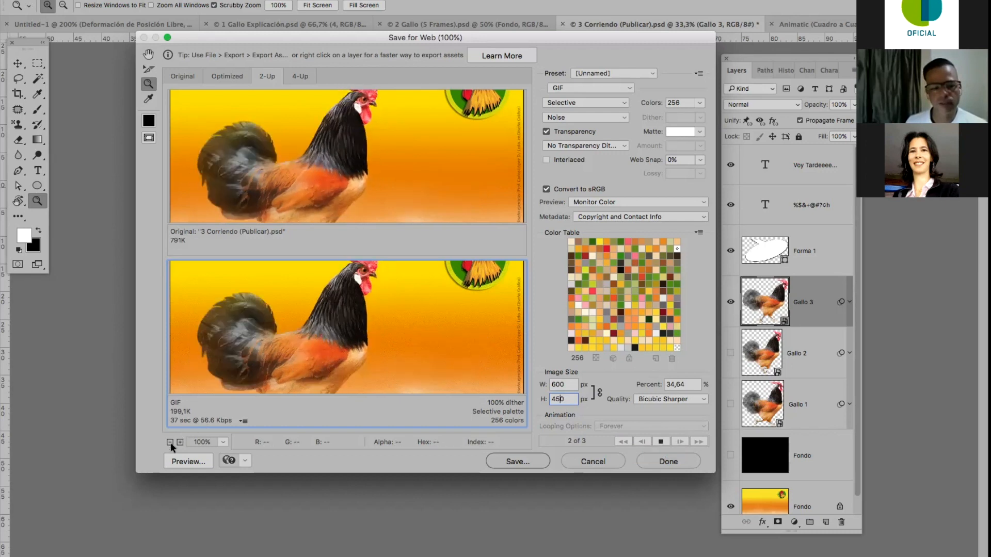
pyautogui.keyDown('alt'); pyautogui.click(435, 312); pyautogui.keyUp('alt')
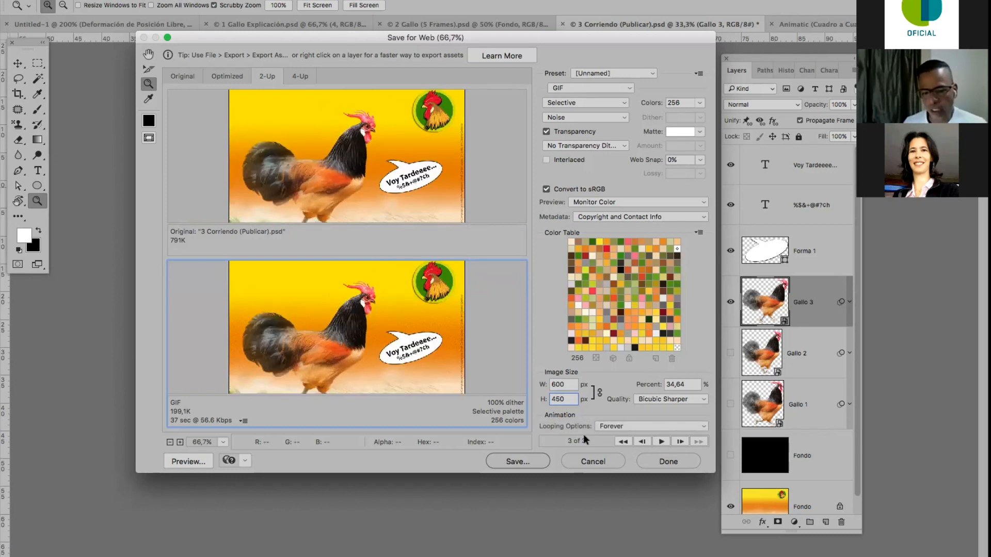
pyautogui.click(704, 426)
pyautogui.click(648, 426)
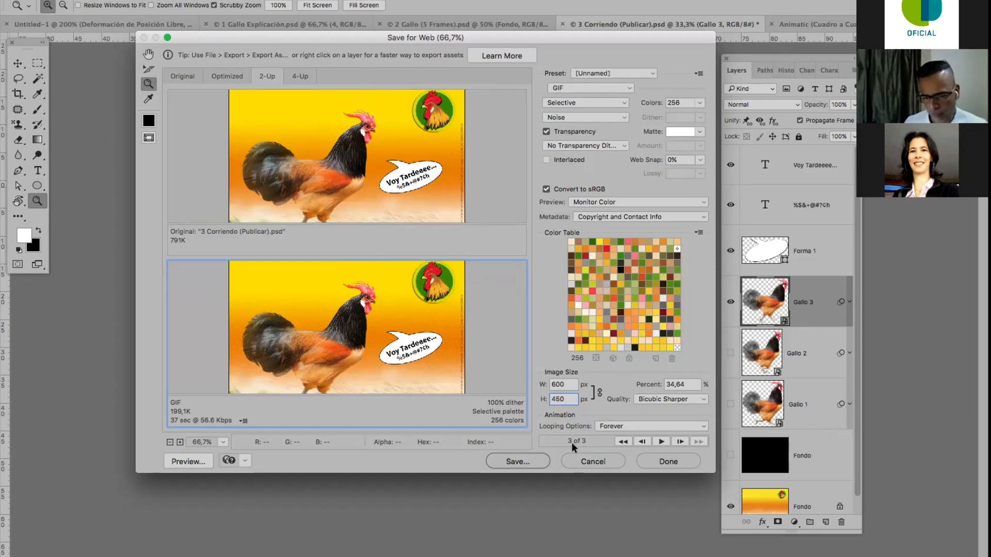
# Advance through the GIF animation frame by frame to examine each rooster pose in the preview.
pyautogui.click(680, 441)
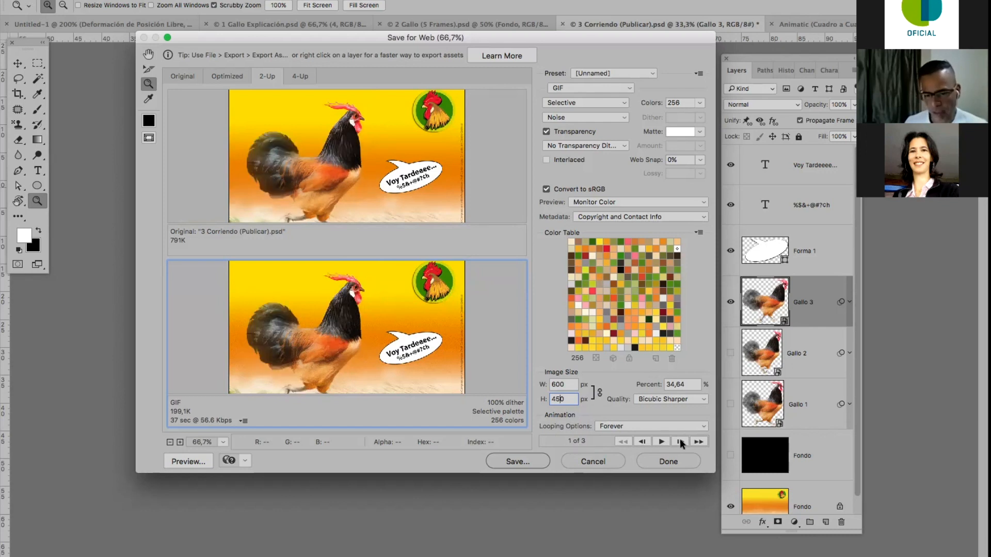
pyautogui.click(680, 441)
pyautogui.click(679, 441)
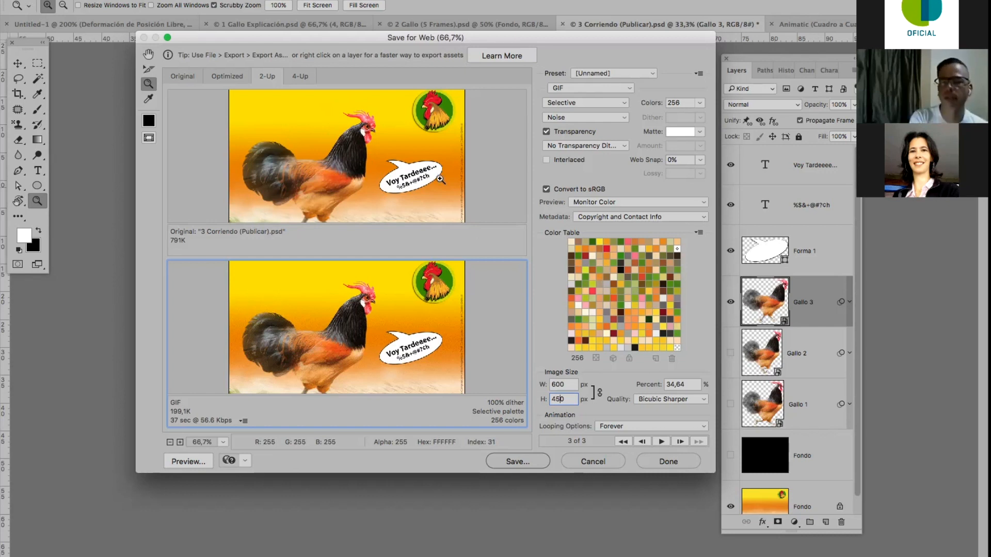
# Start saving the optimized 600 × 450 px animated GIF.
pyautogui.click(522, 462)
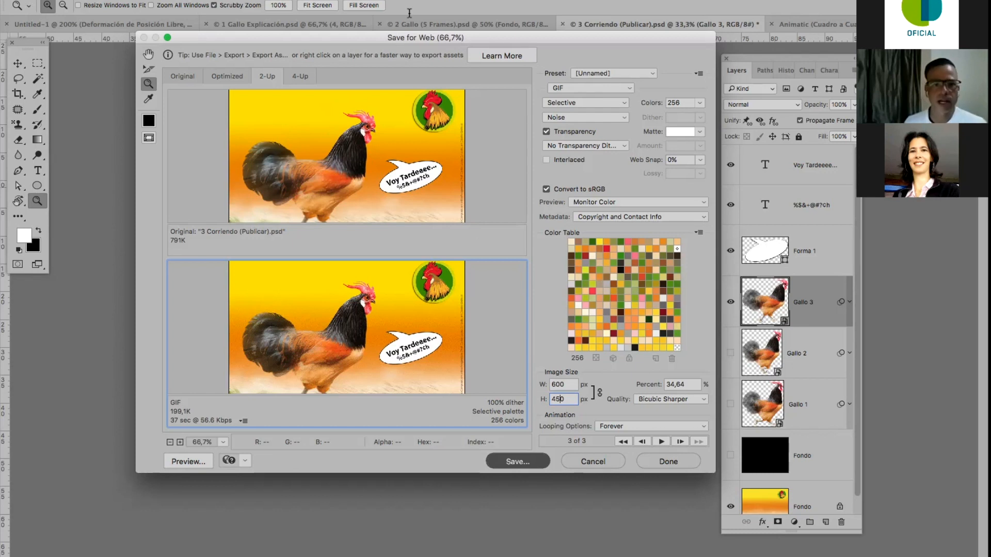